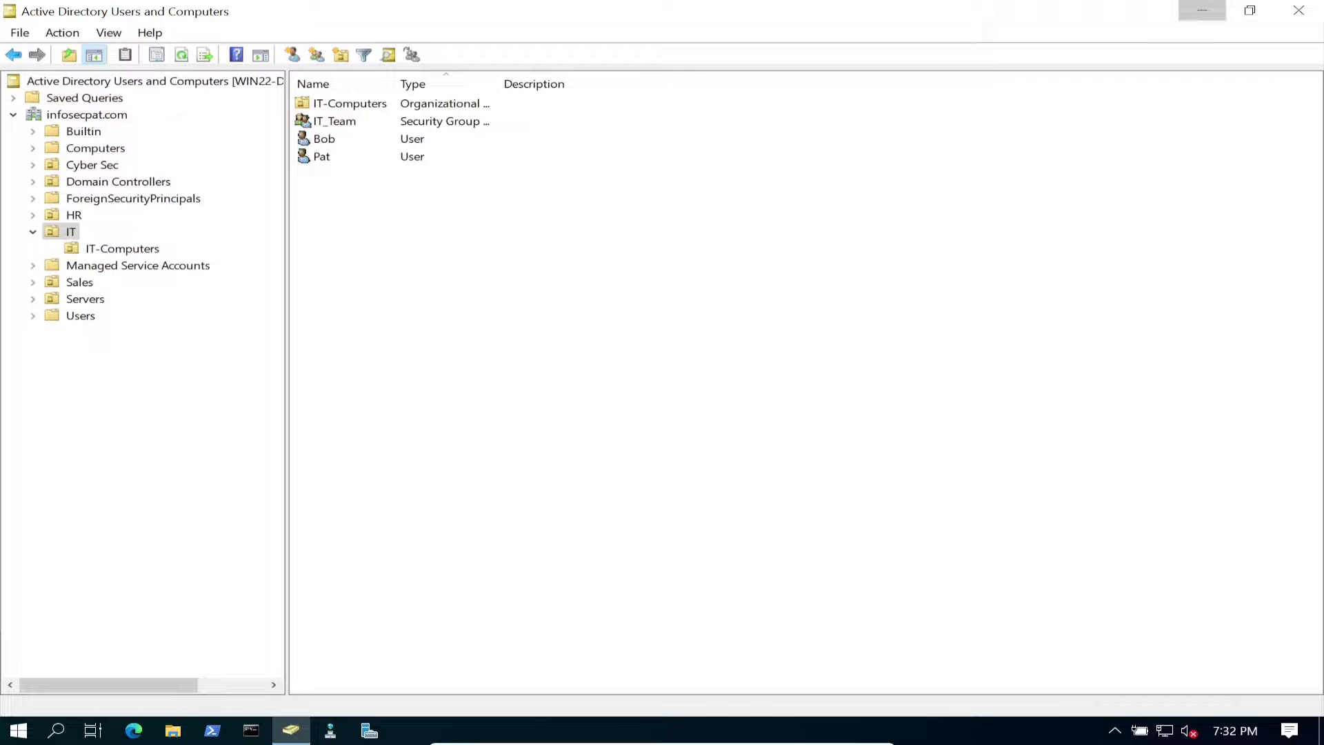
Minimize Active Directory Users and Computers to reveal the server desktop
click(1202, 11)
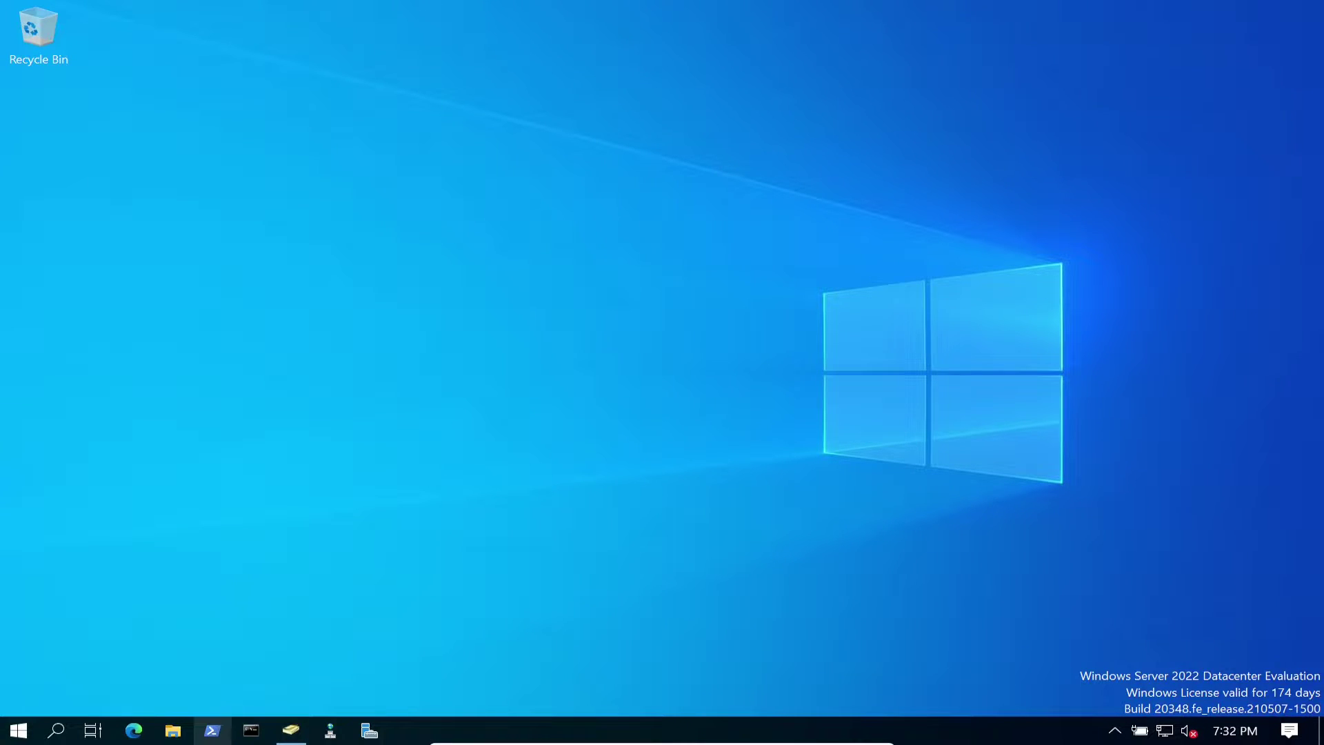
Create a new folder named SharedData on Local Disk (C:)
click(173, 730)
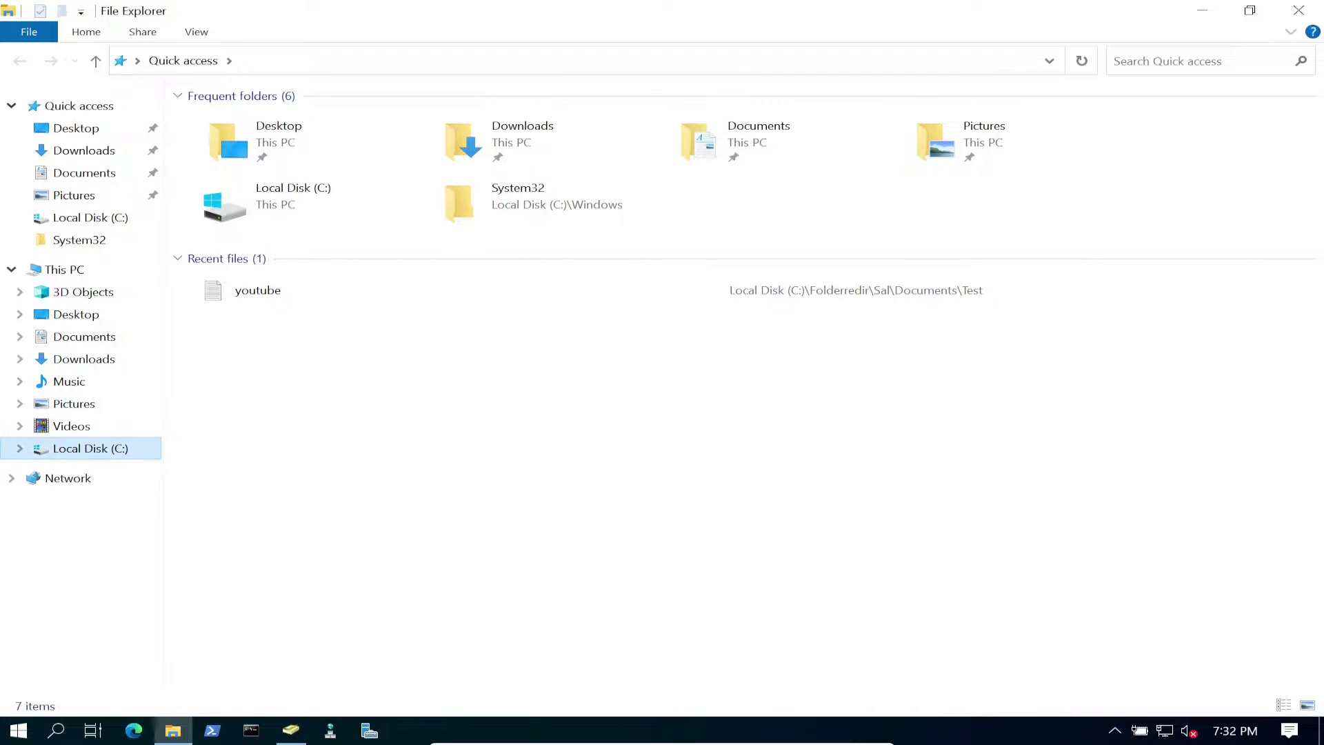
click(90, 448)
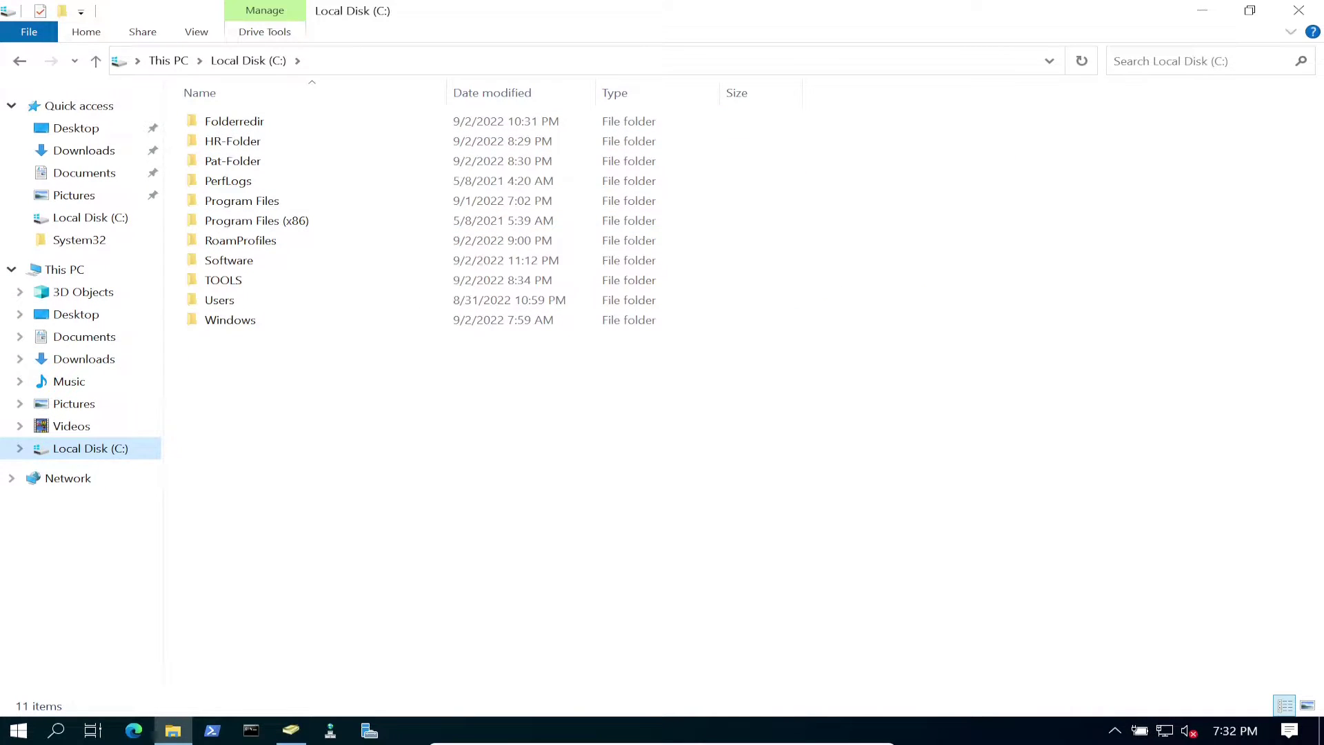
right_click(305, 485)
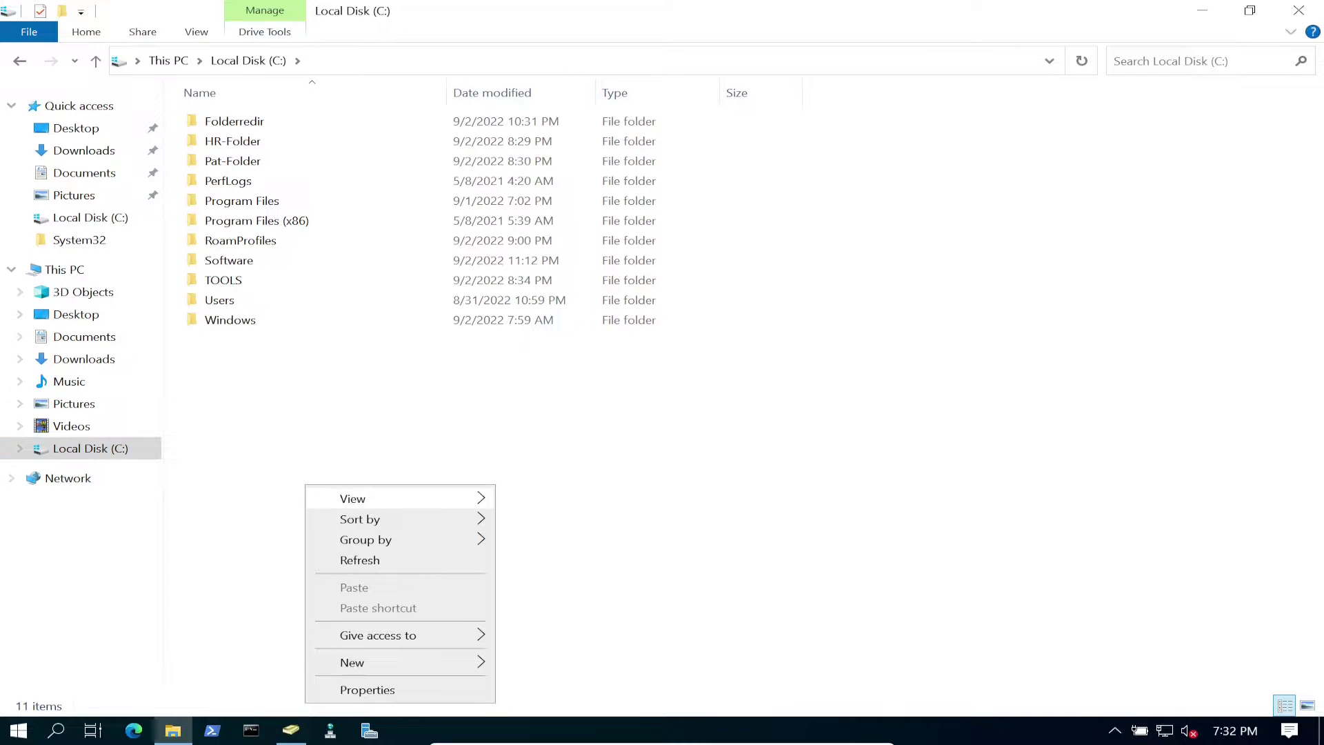
mouse_move(386, 662)
click(544, 551)
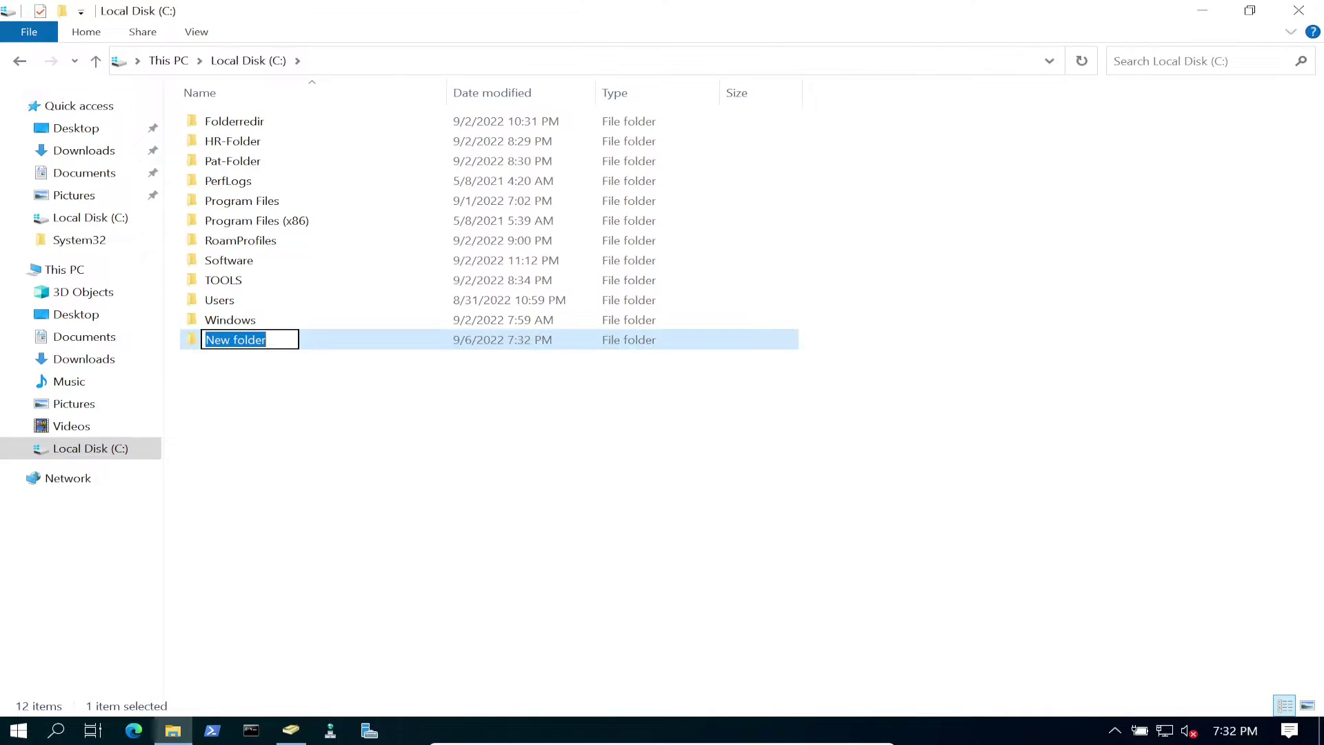
text(Shared)
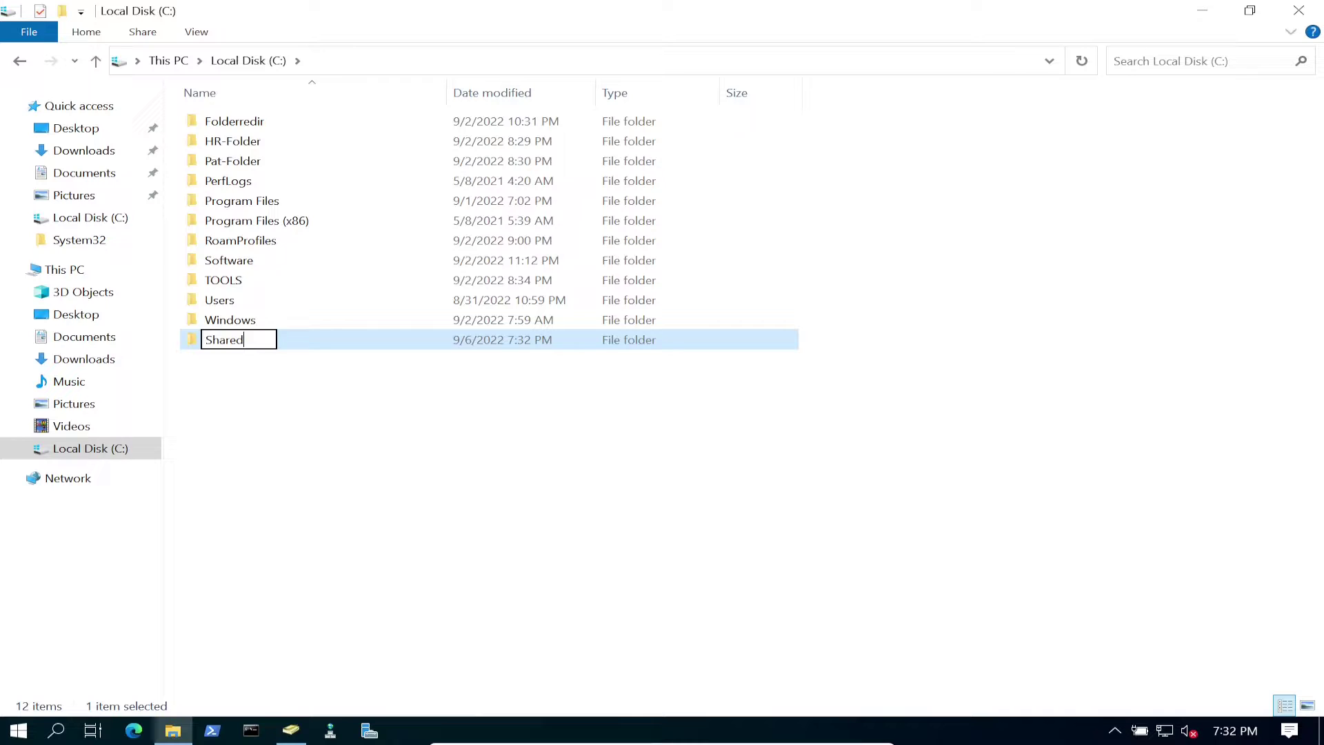
text(Data)
key(Return)
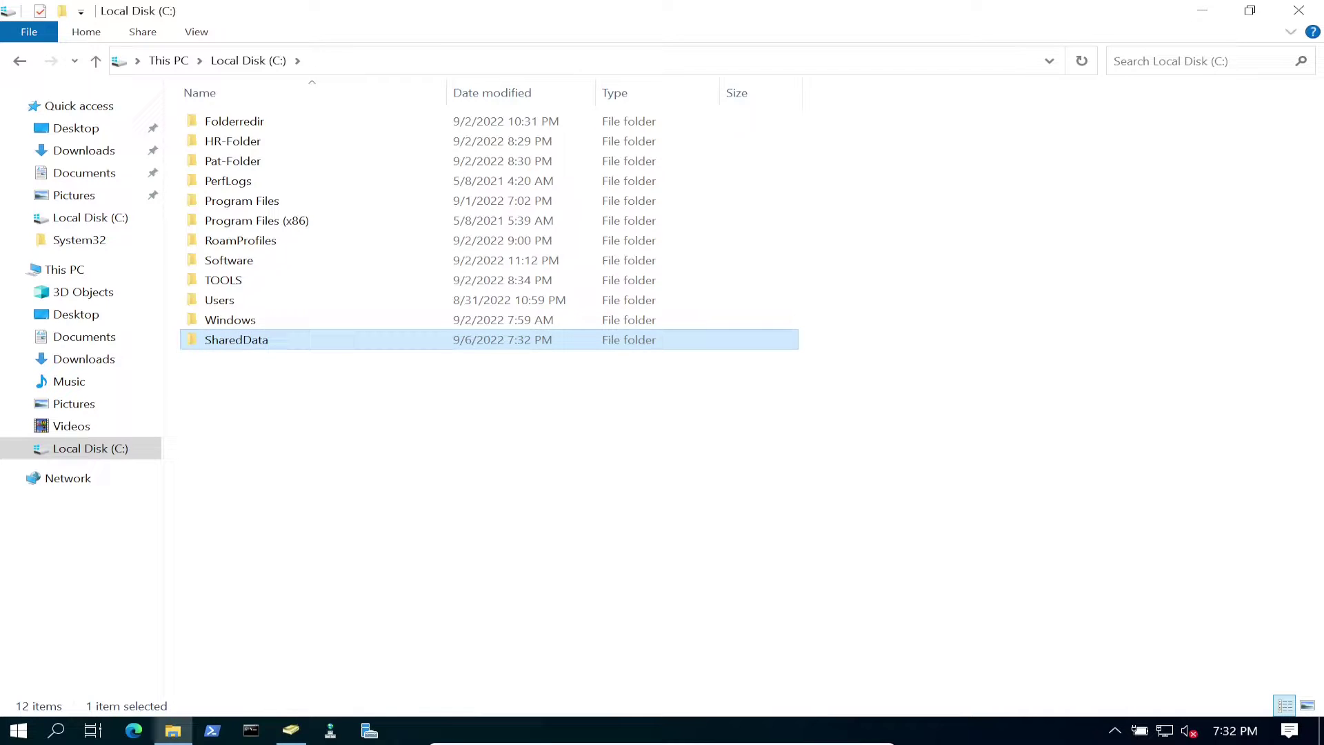
Share SharedData through Advanced Sharing with Everyone granted Full Control, then open it
right_click(268, 340)
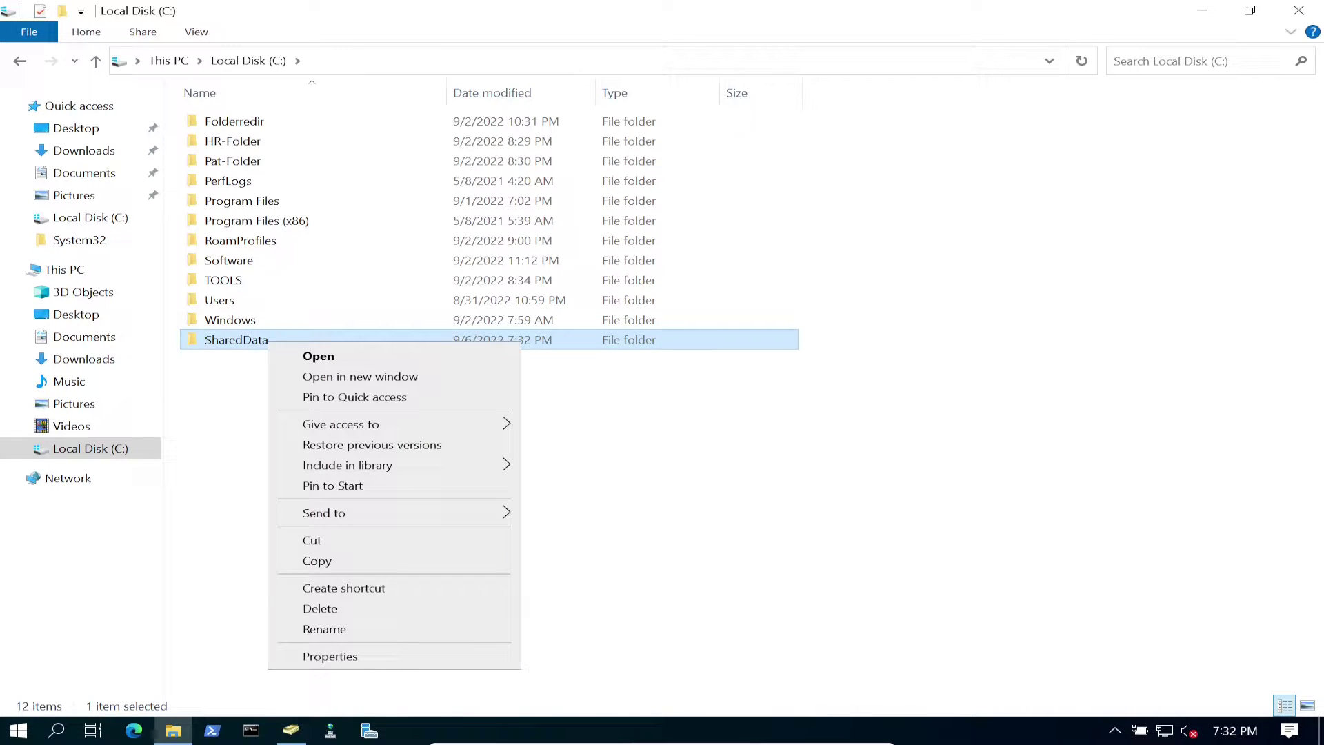
click(329, 656)
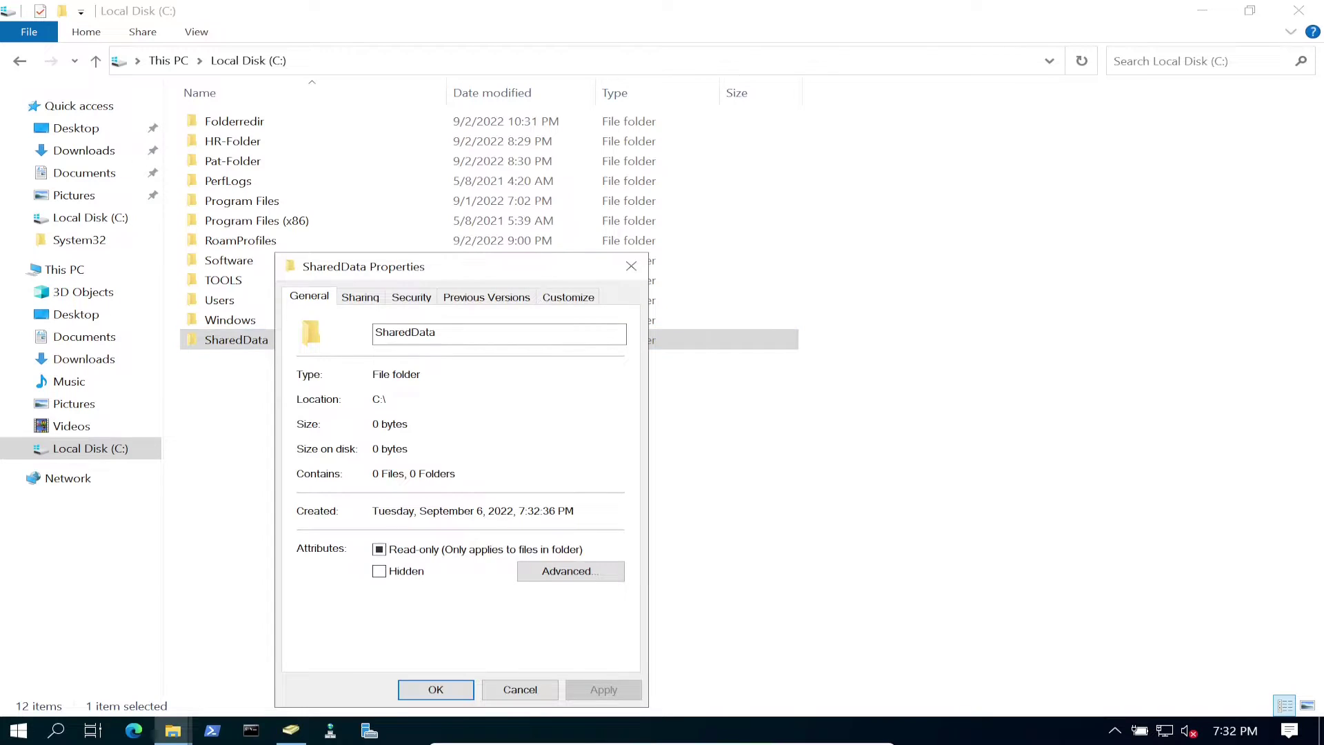
click(360, 297)
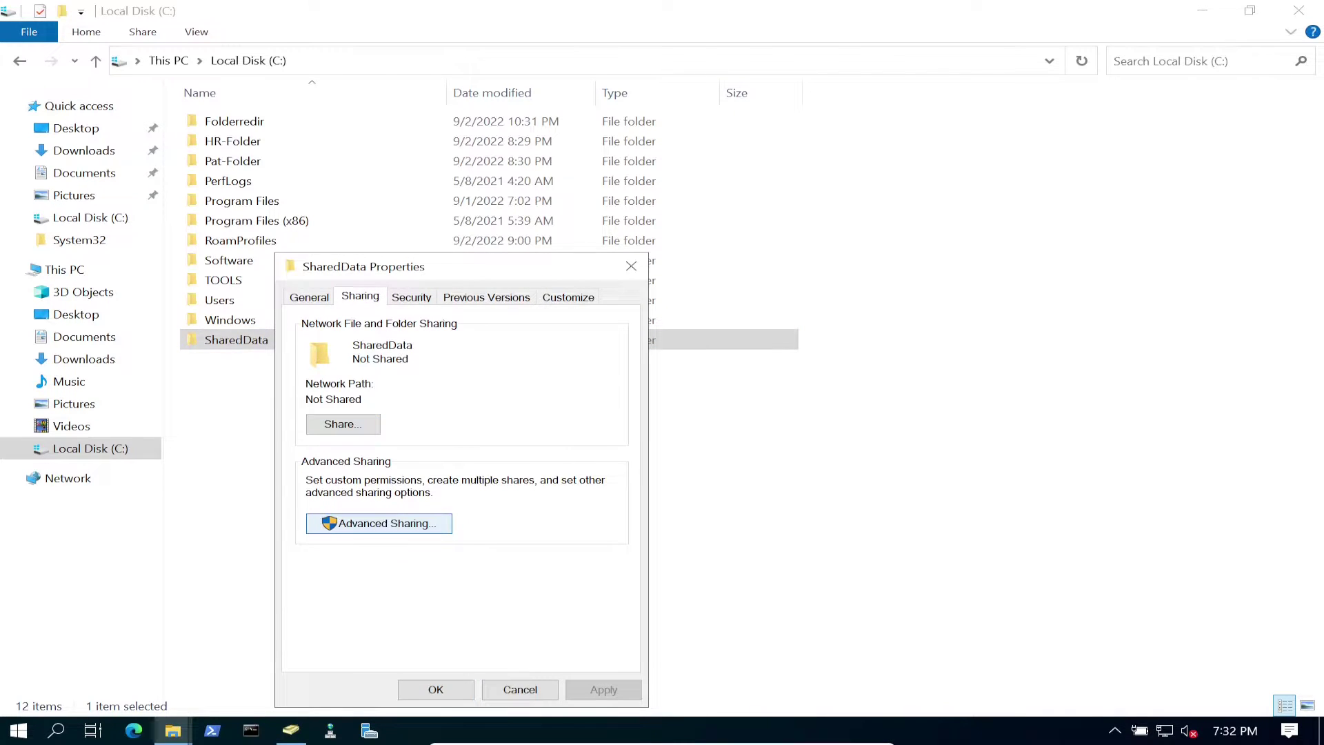
click(379, 522)
click(305, 330)
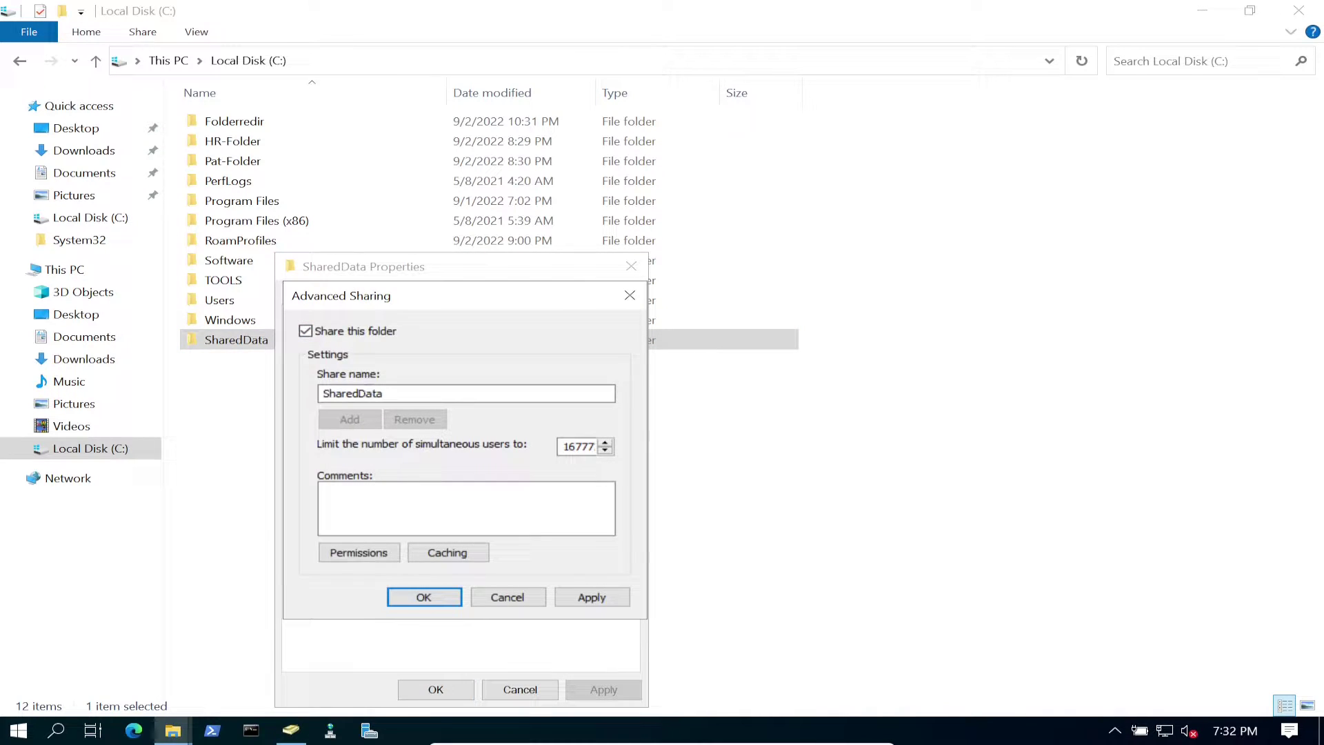
click(358, 552)
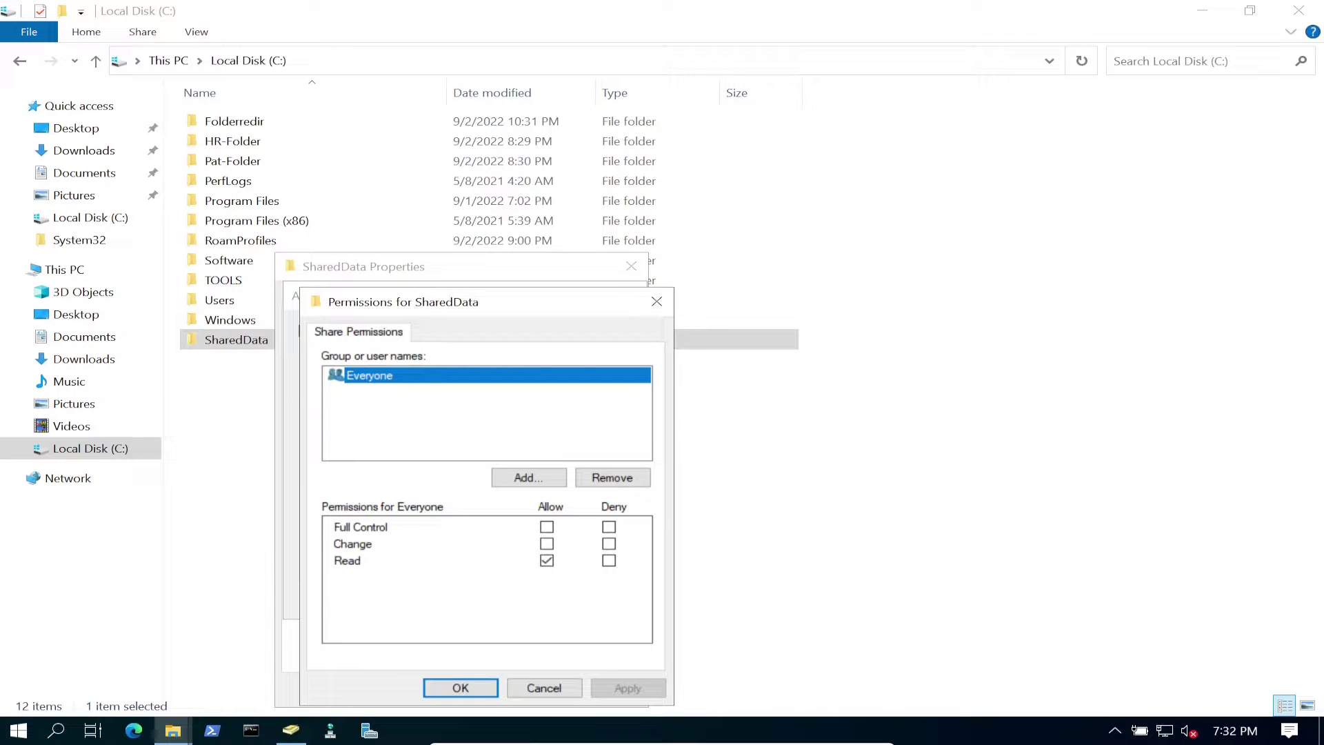
click(547, 526)
click(628, 687)
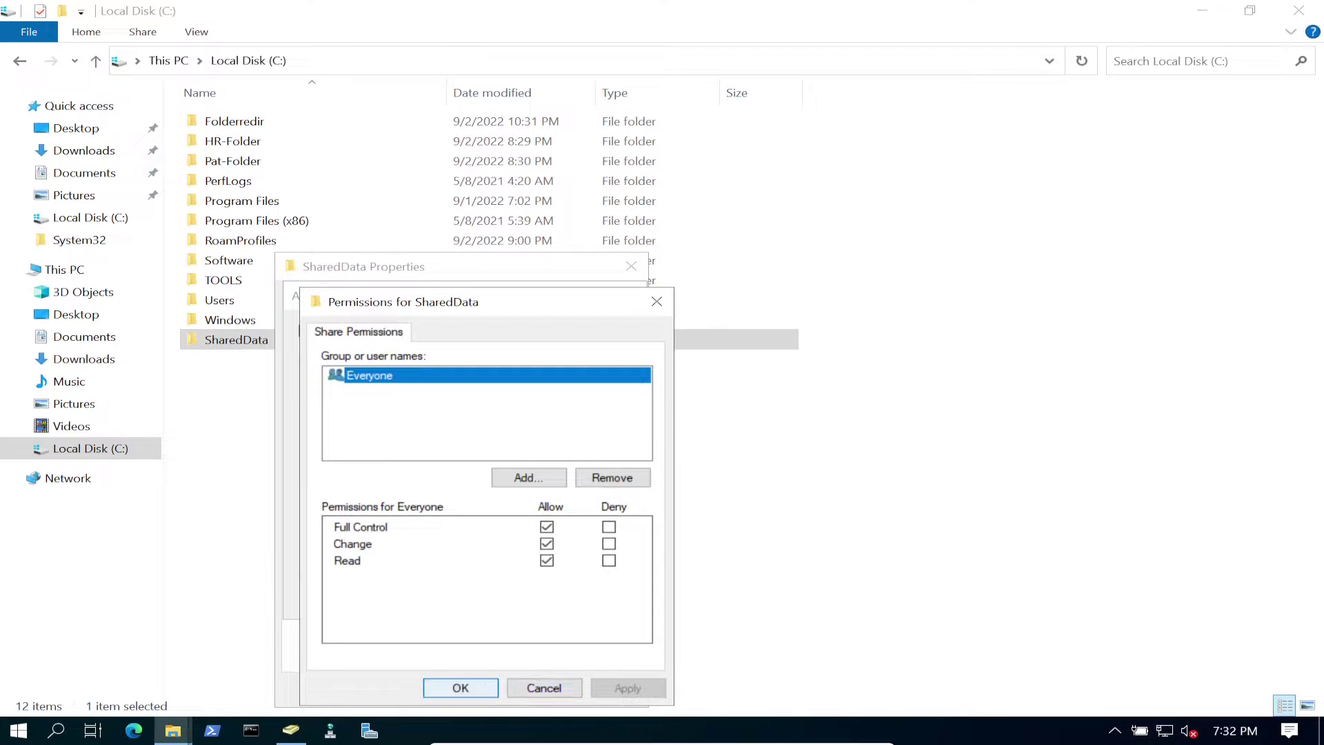
key(Return)
key(alt+a)
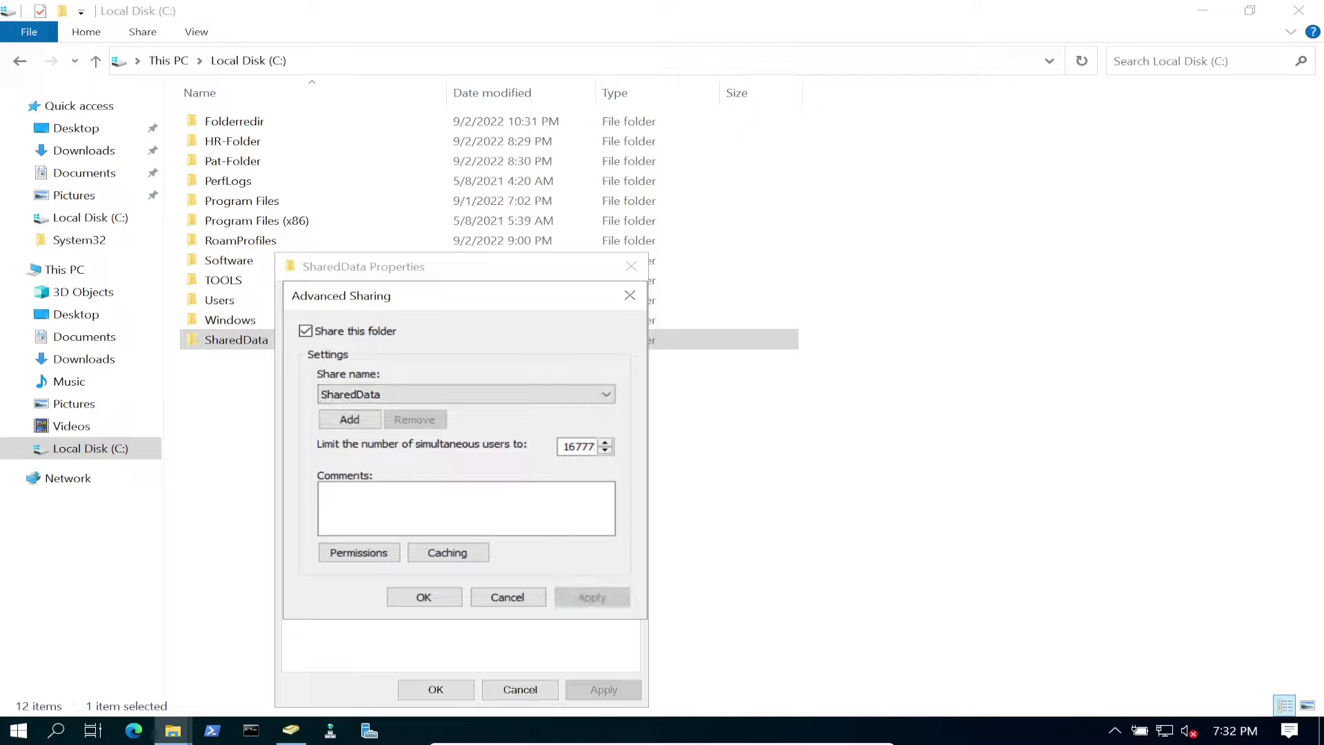
key(Return)
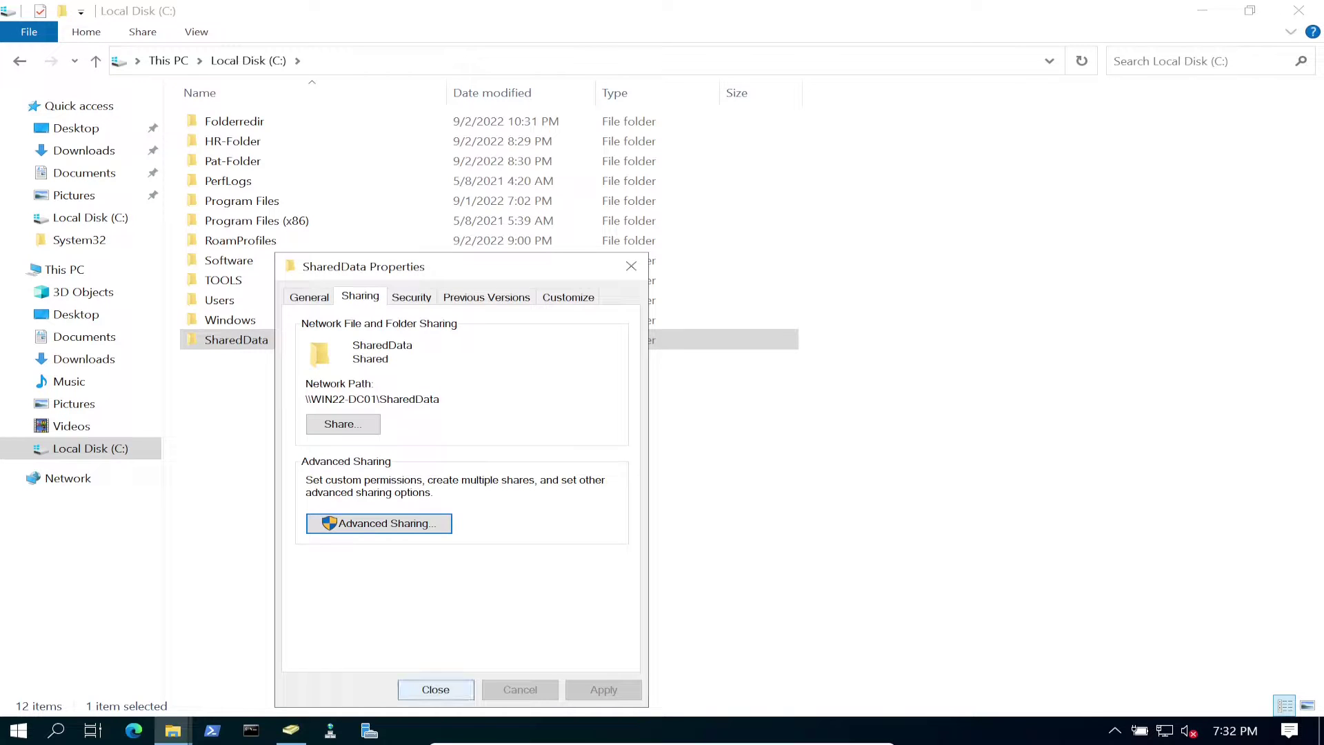
key(Return)
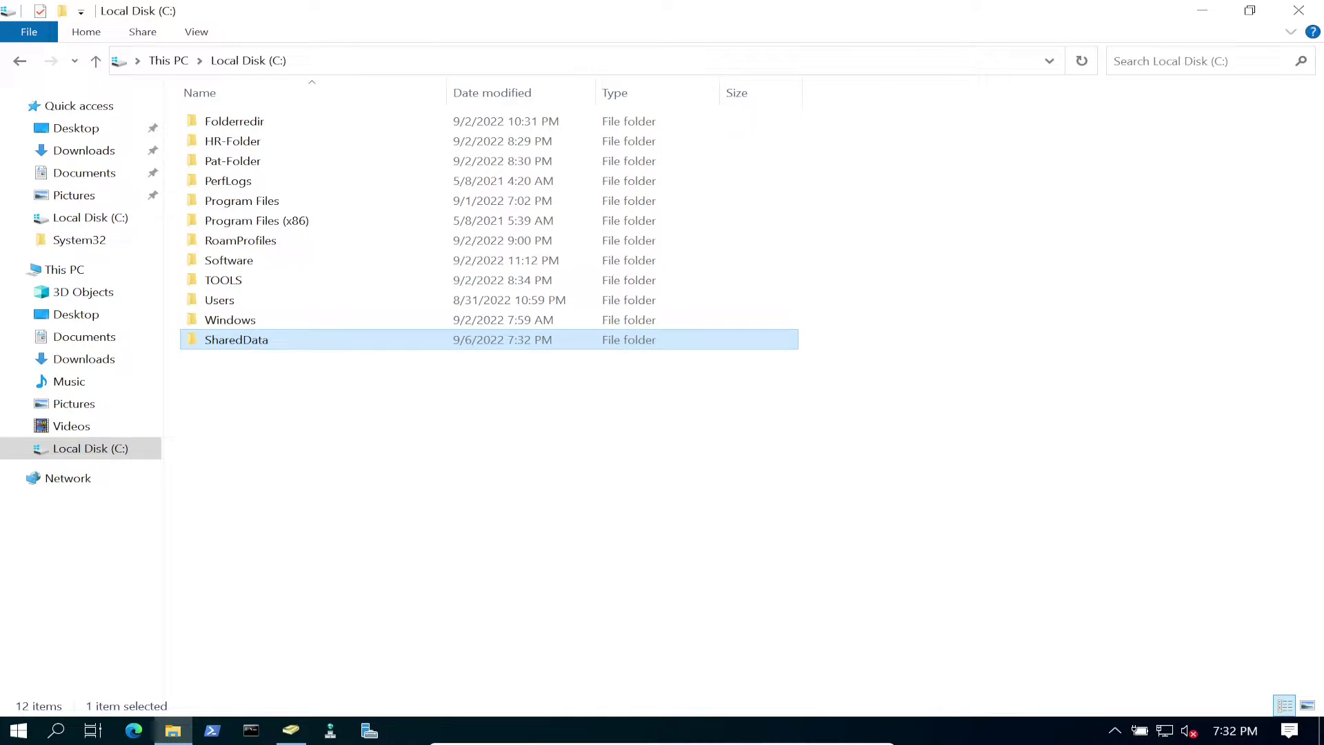
key(Return)
Create a new text document in SharedData named Test-Data
key(shift+F10)
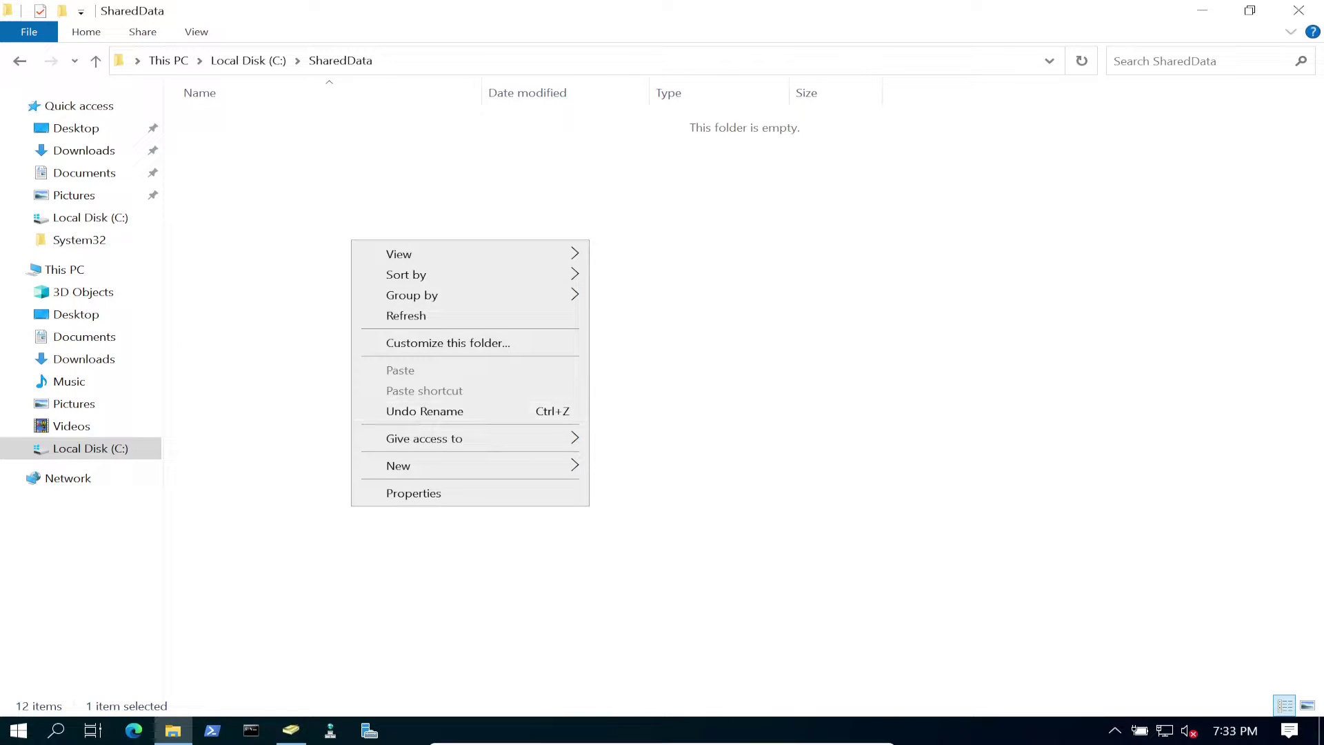
key(w)
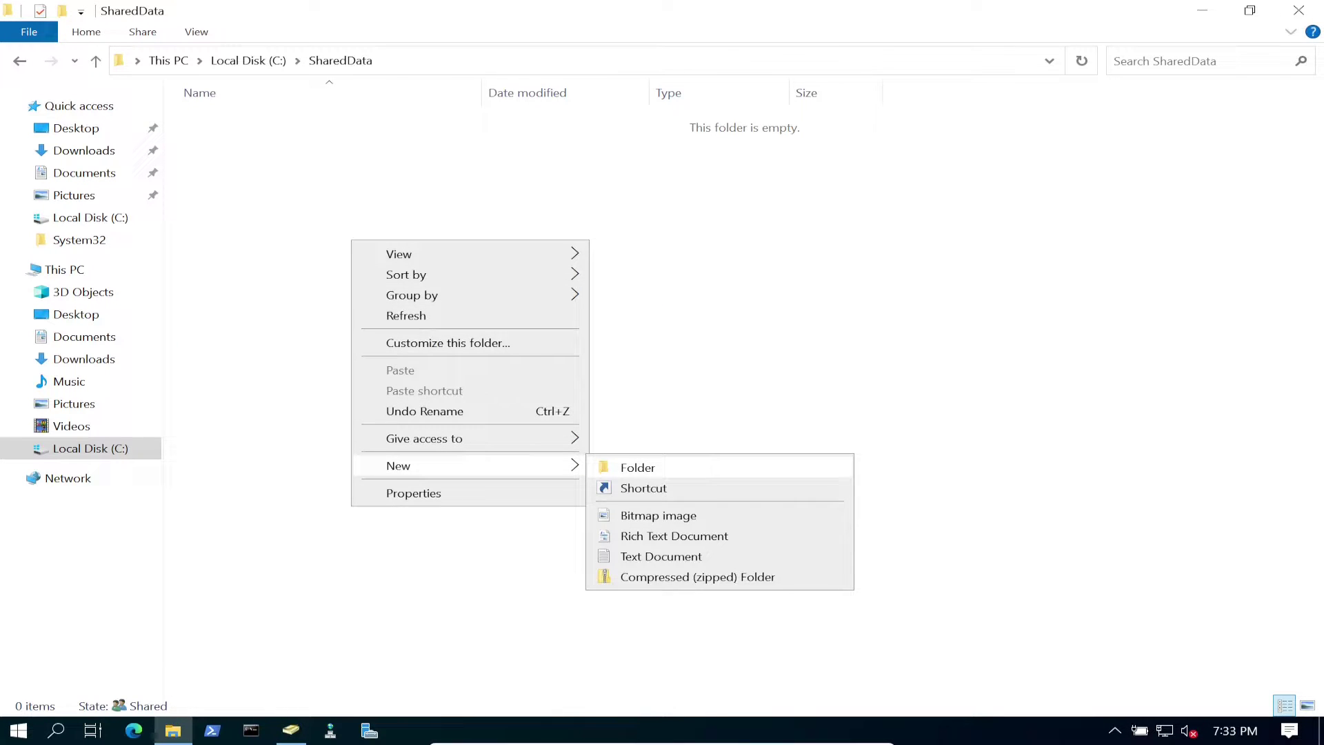
key(Down)
key(Down)
key(Down)
key(Down)
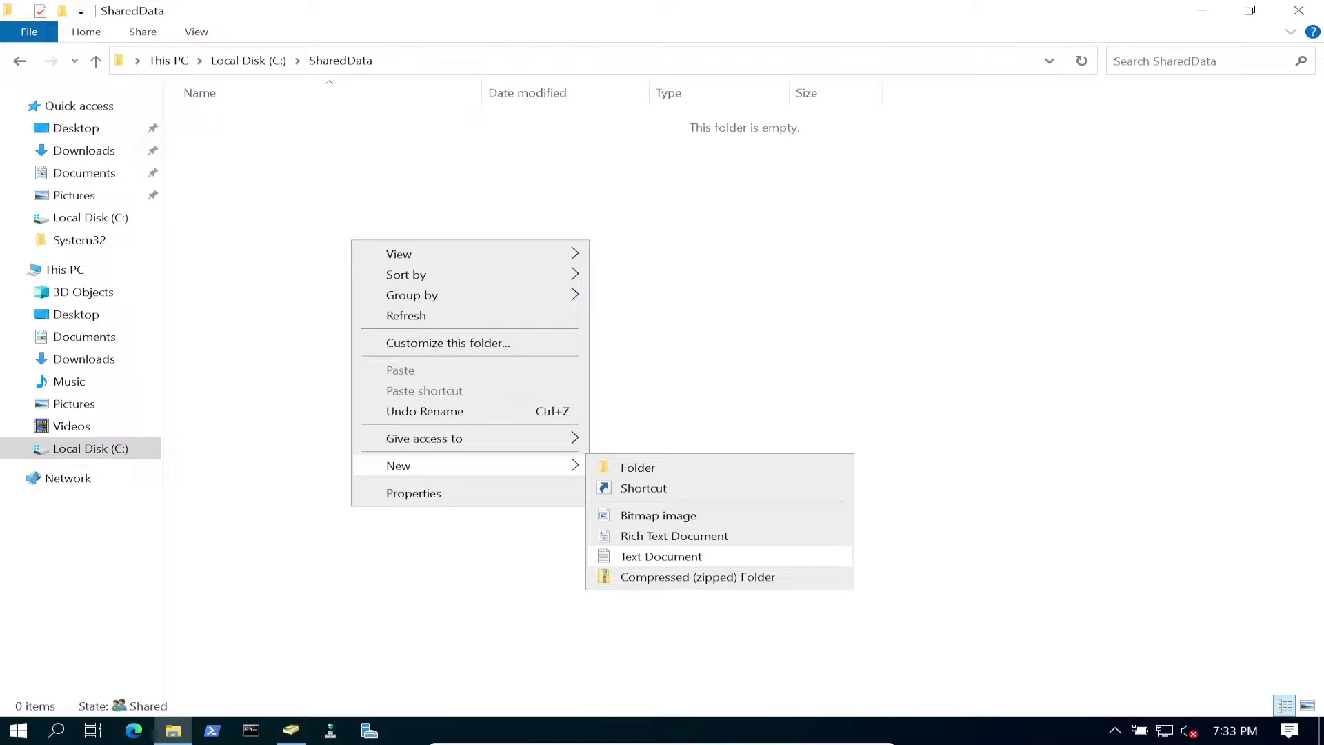
key(Return)
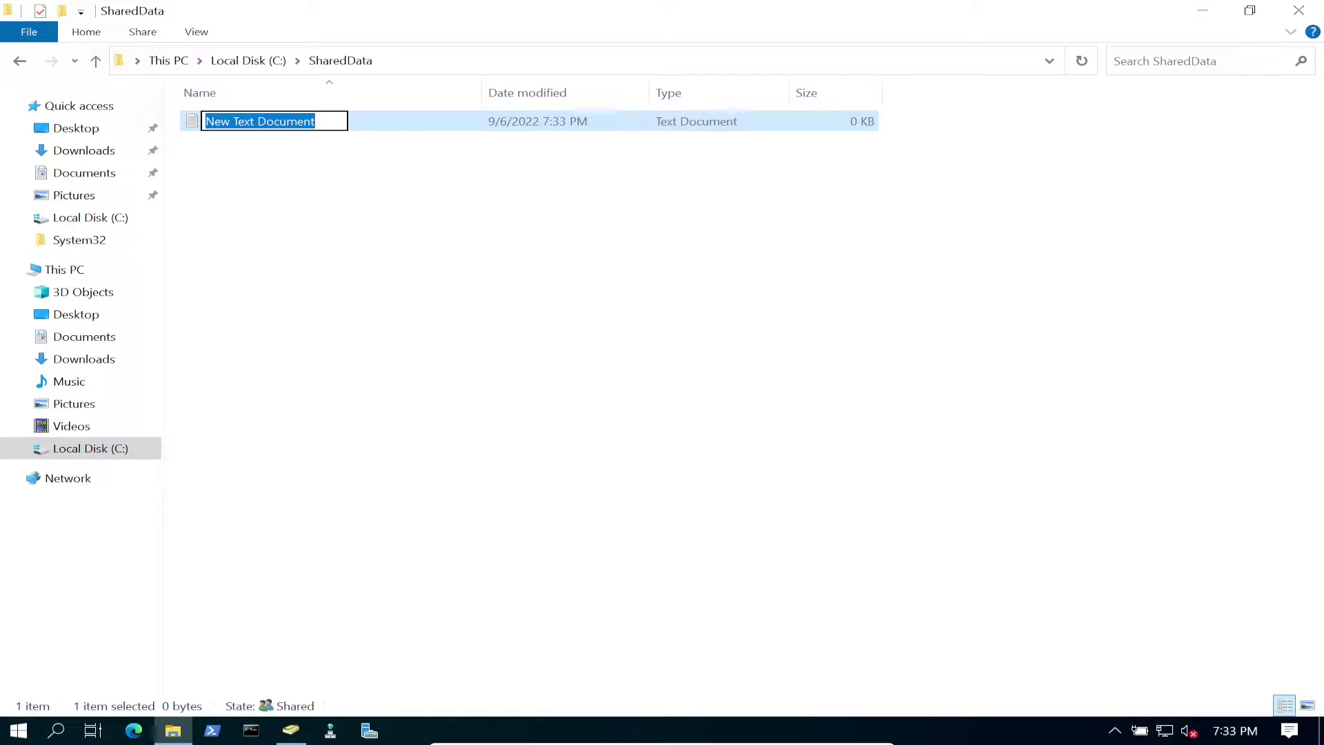
text(Test)
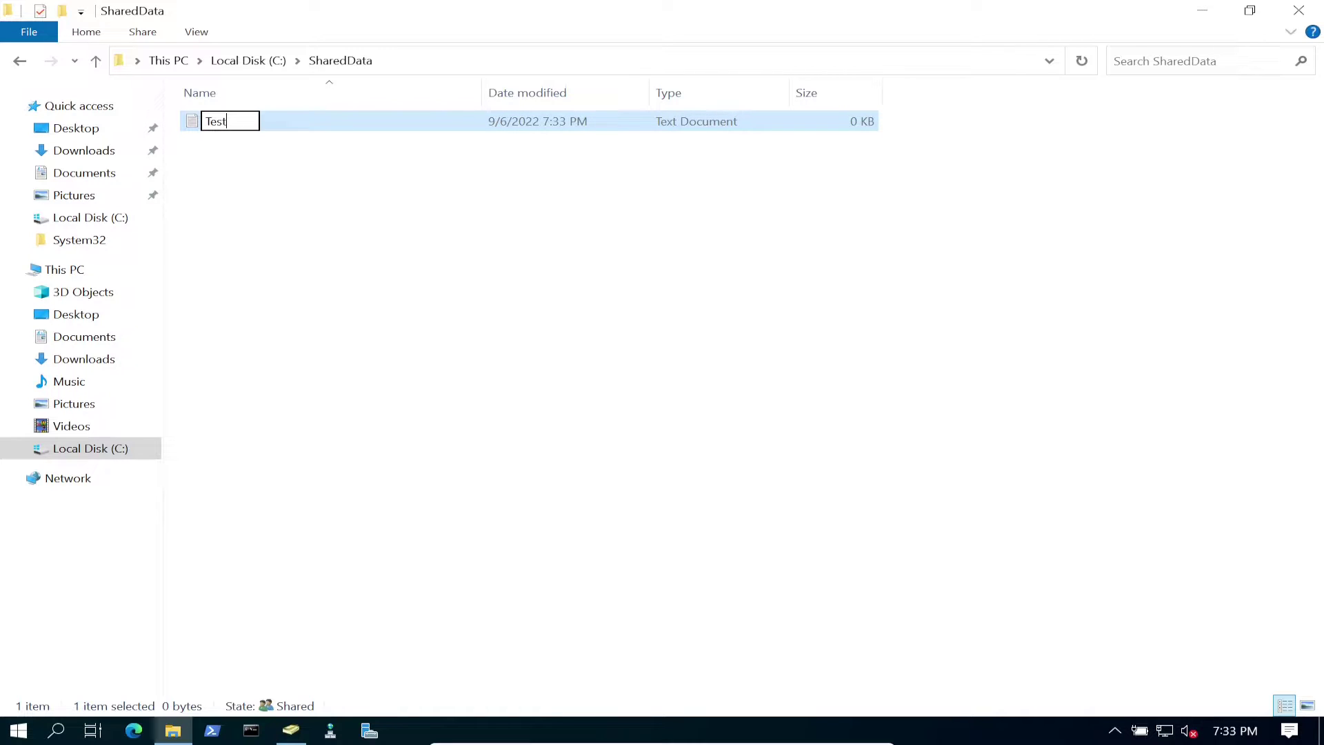
text(-Data)
key(Return)
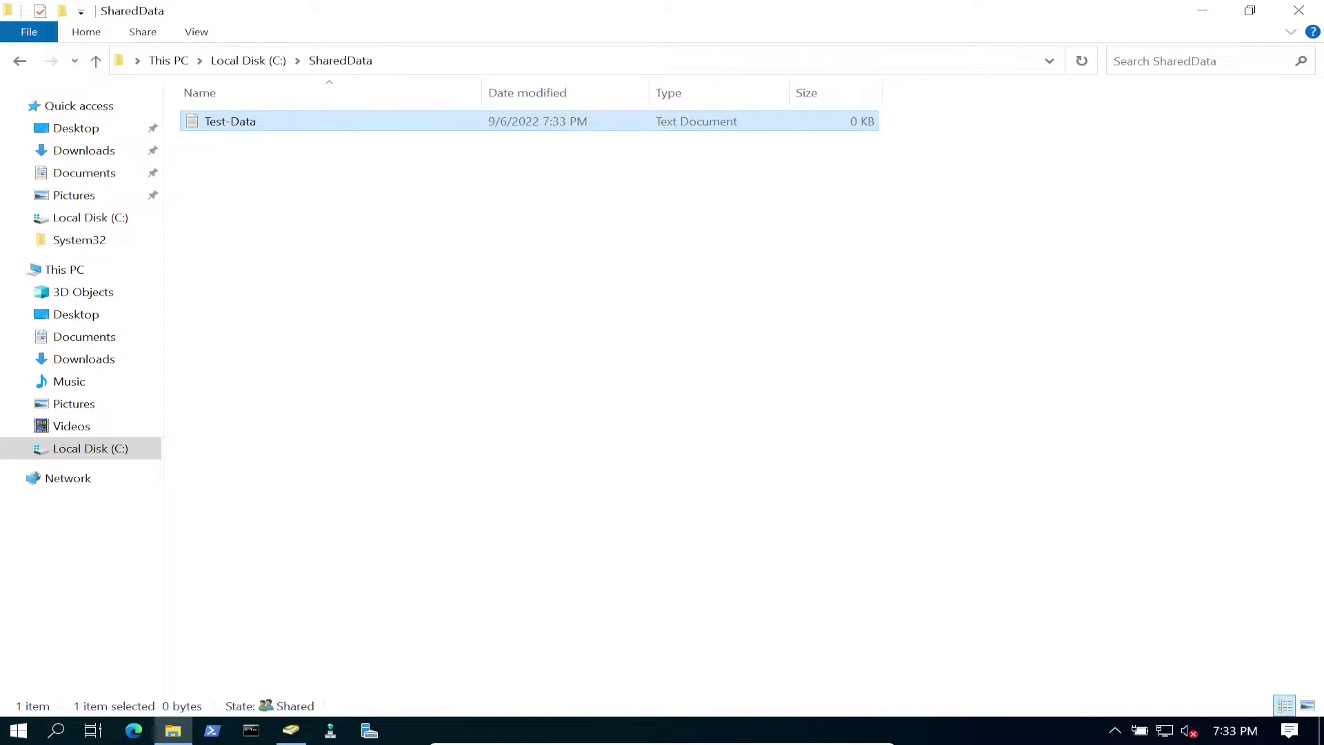
Write 'THIS IS A TEST' in Test-Data, save it, and minimize Explorer
key(Return)
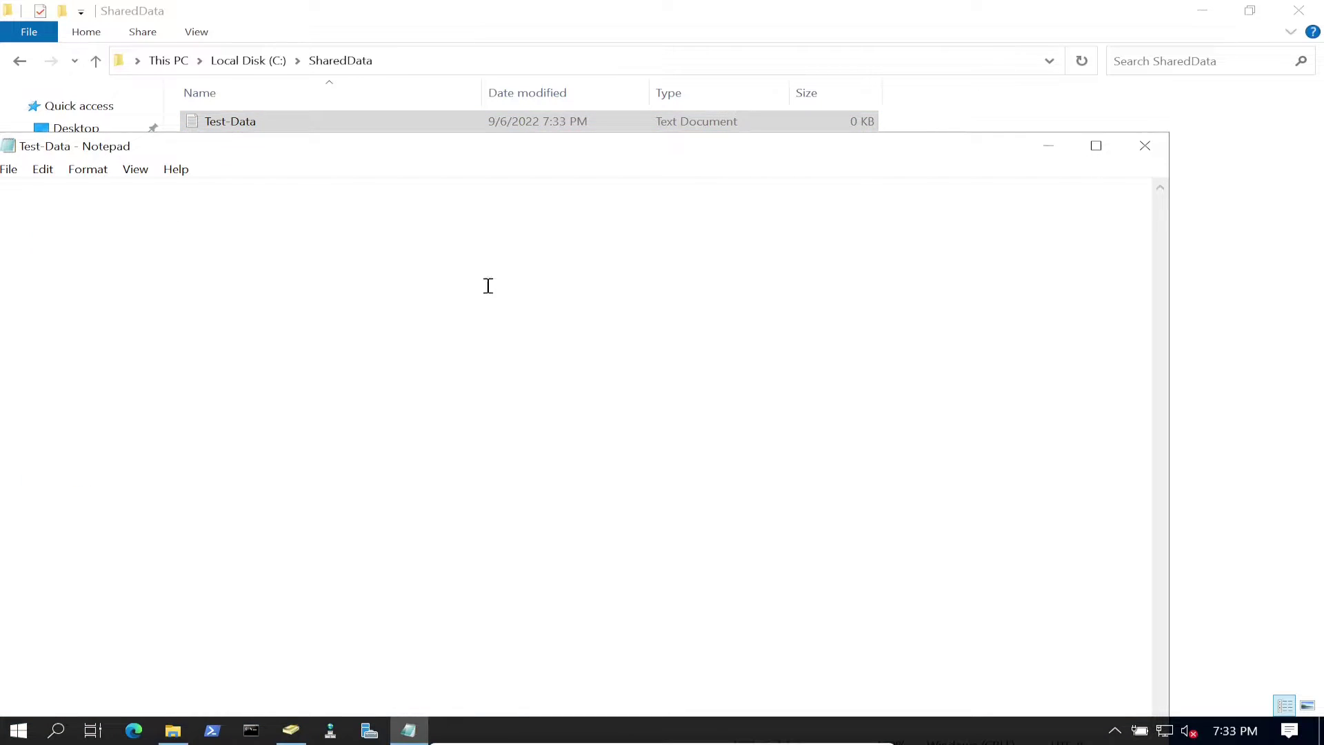
drag(521, 155, 653, 157)
text(TH)
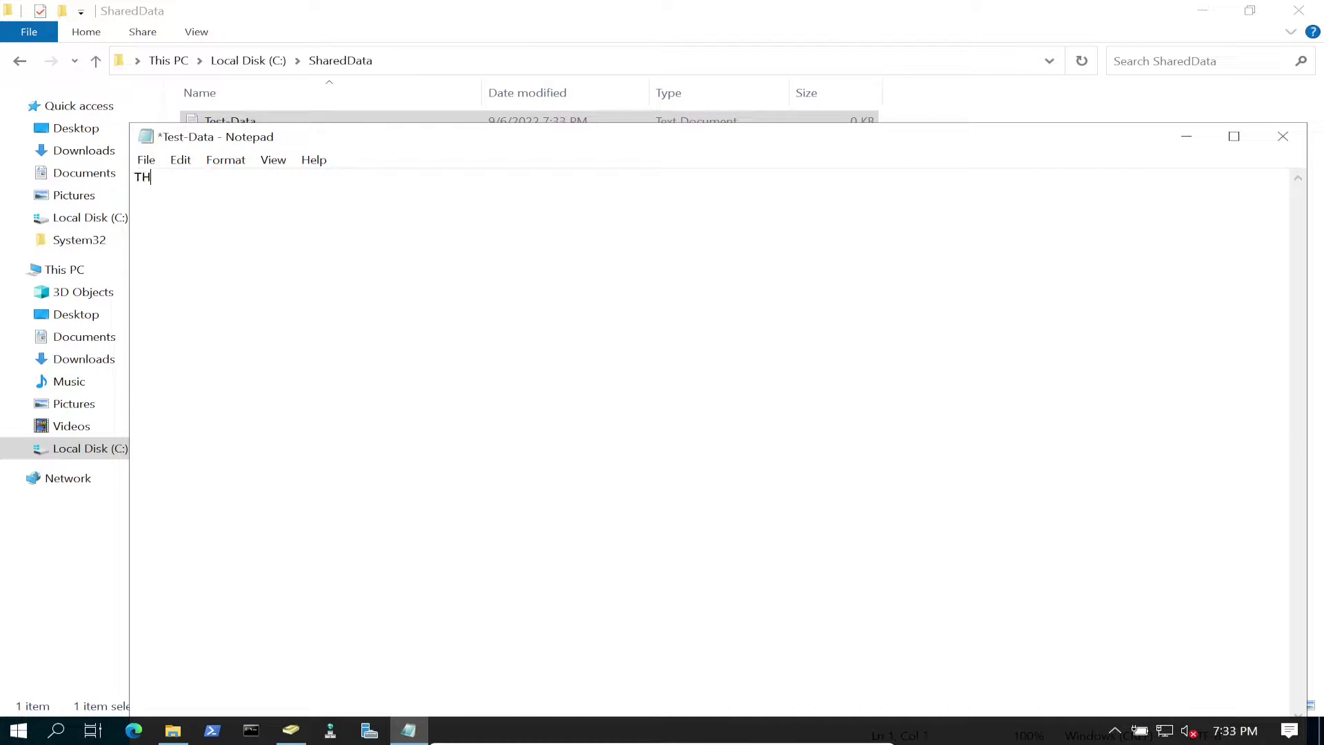
text(IS IS A TEST)
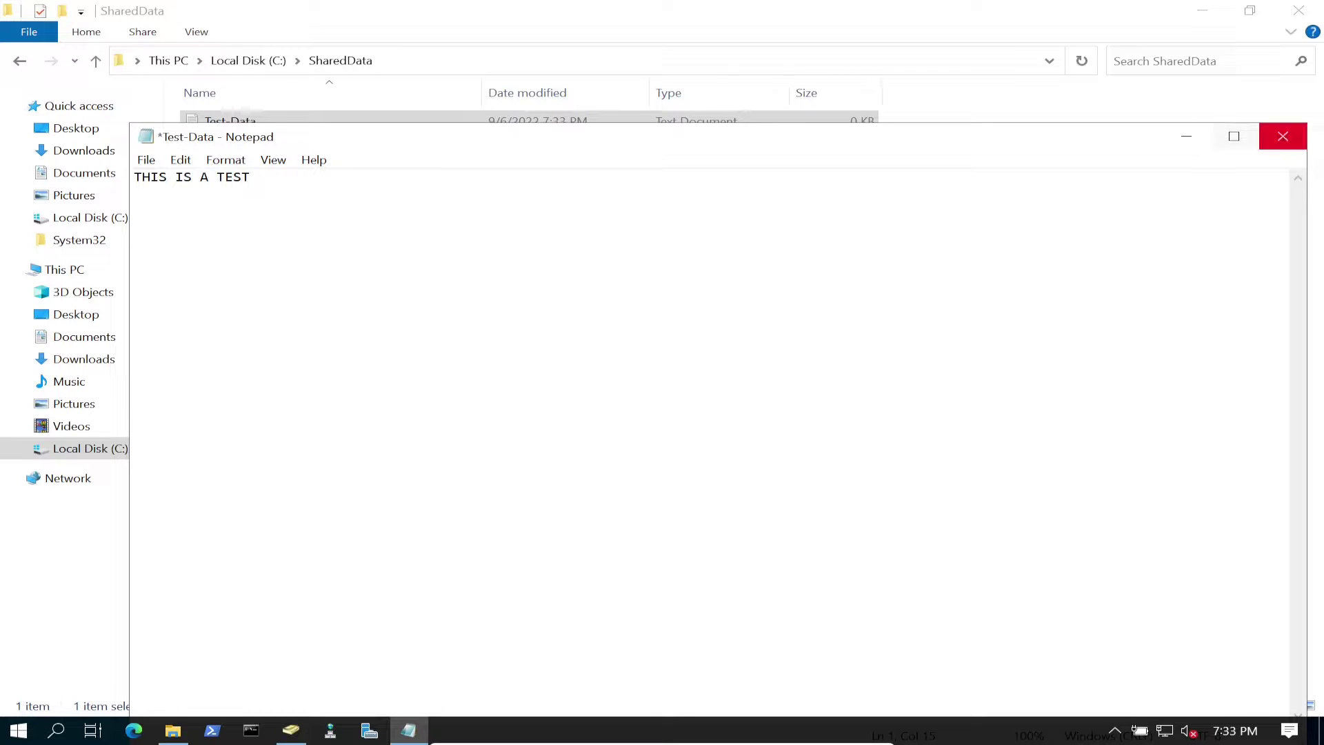
click(1283, 136)
key(shift+Tab)
key(Return)
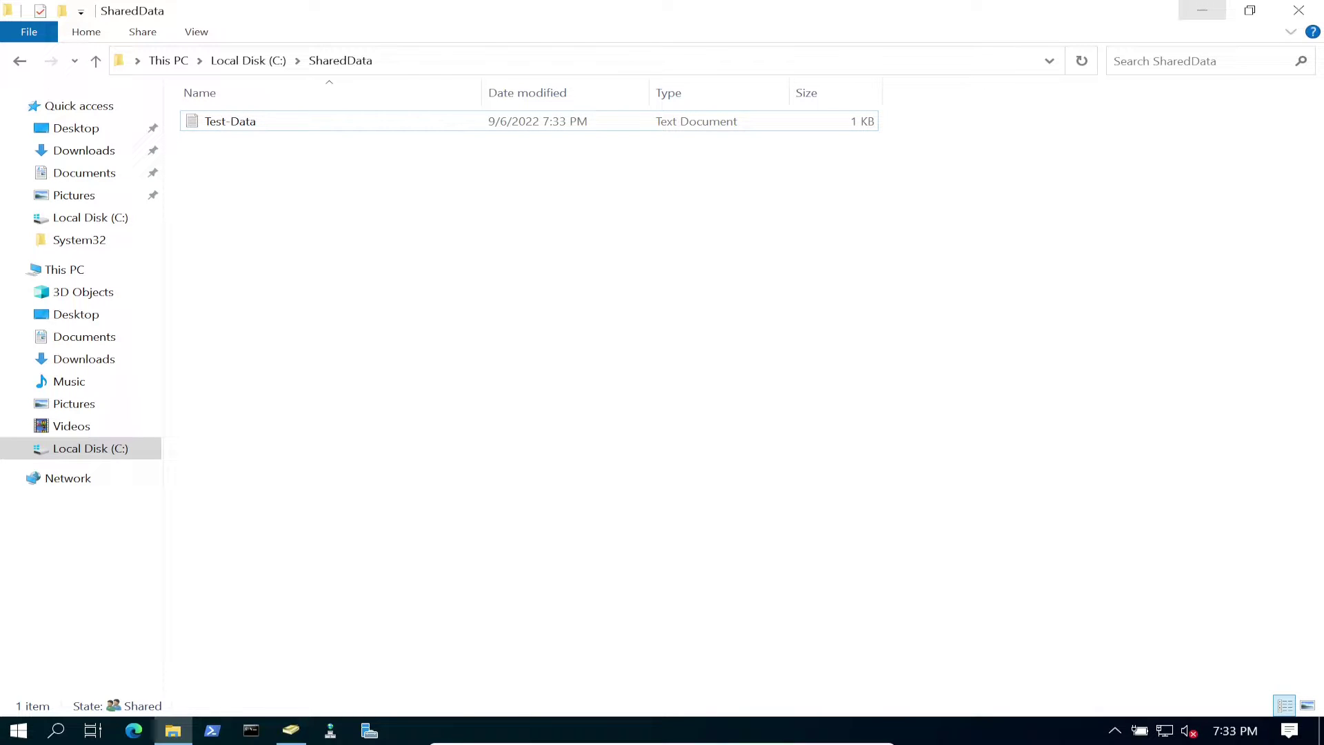
click(1202, 10)
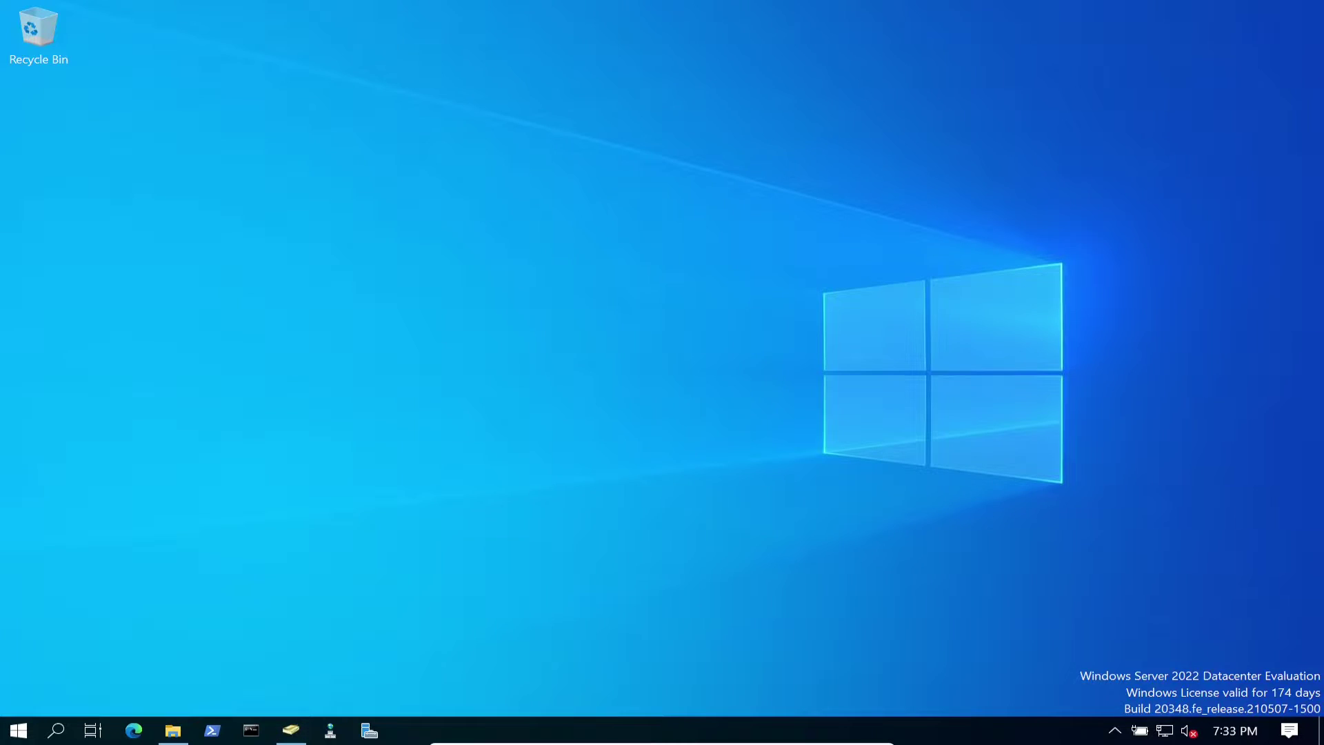
Create a New Text Document on the desktop with its default name and open it in Notepad
right_click(320, 182)
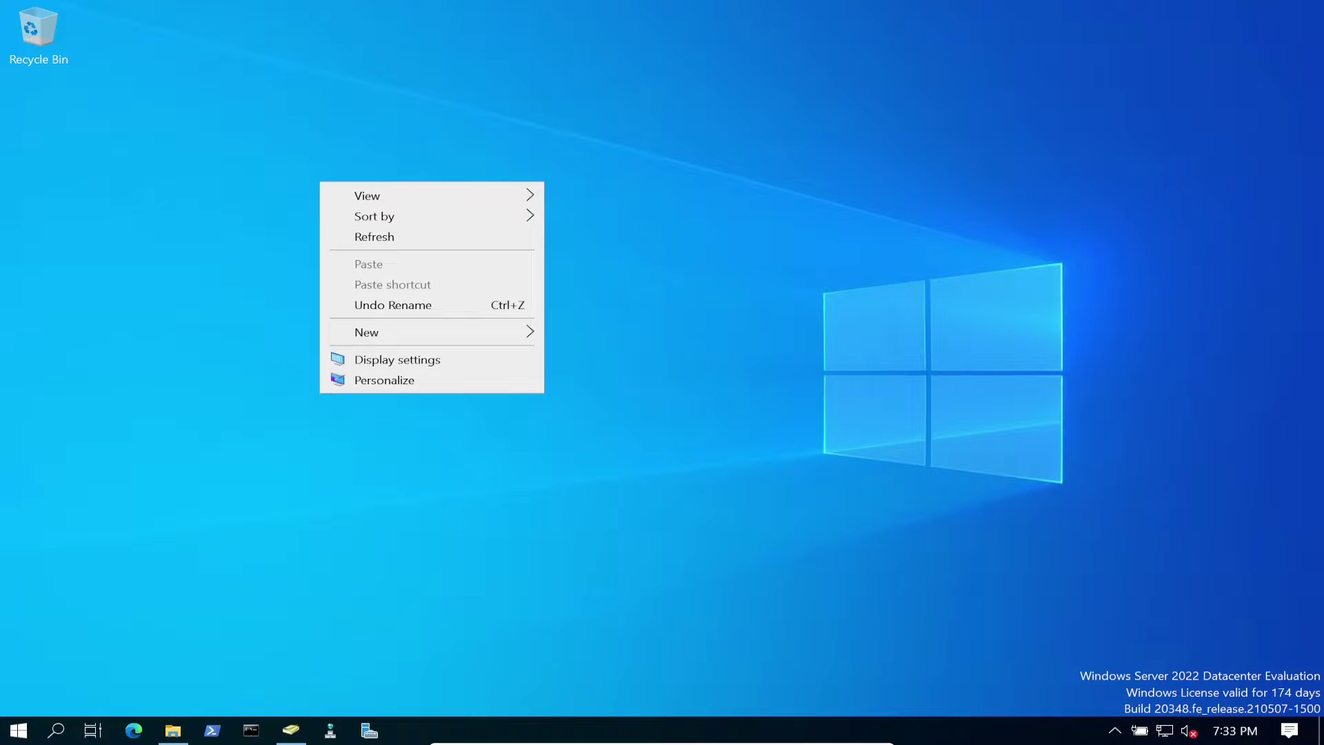
mouse_move(414, 331)
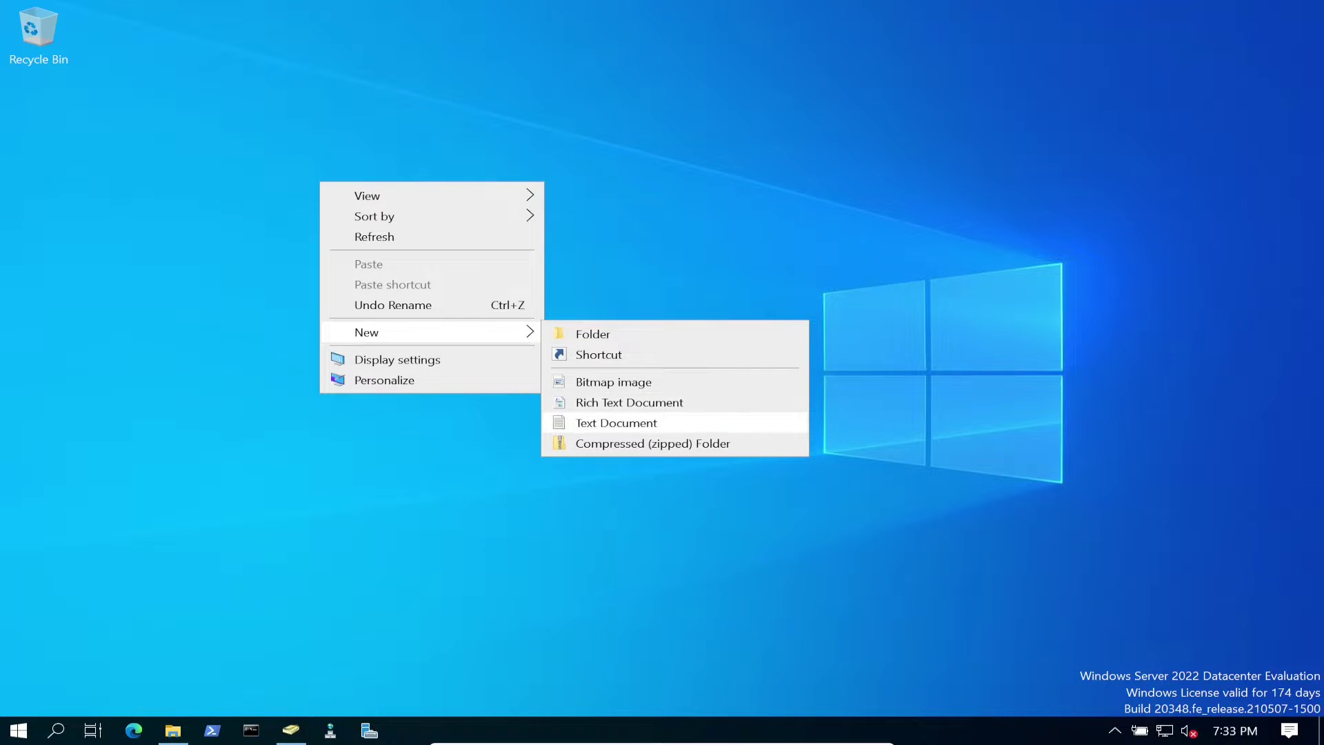
click(616, 423)
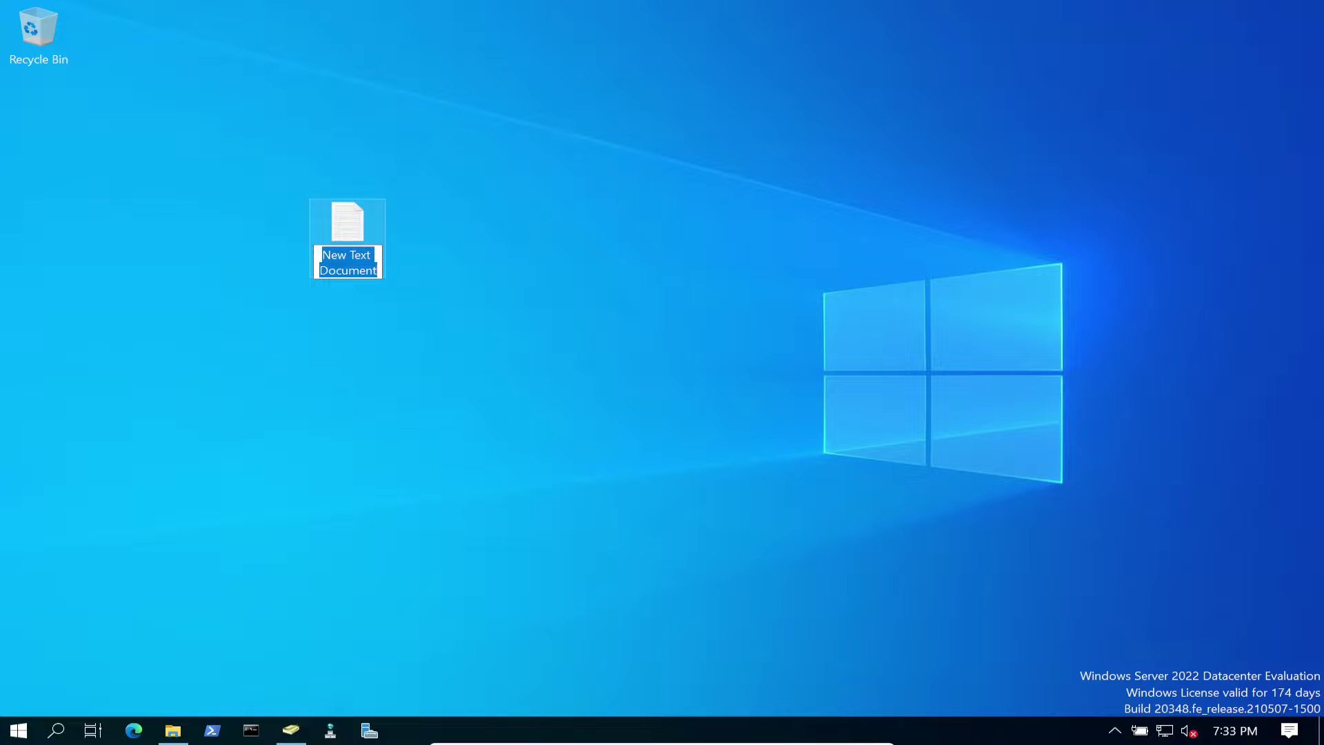
key(Return)
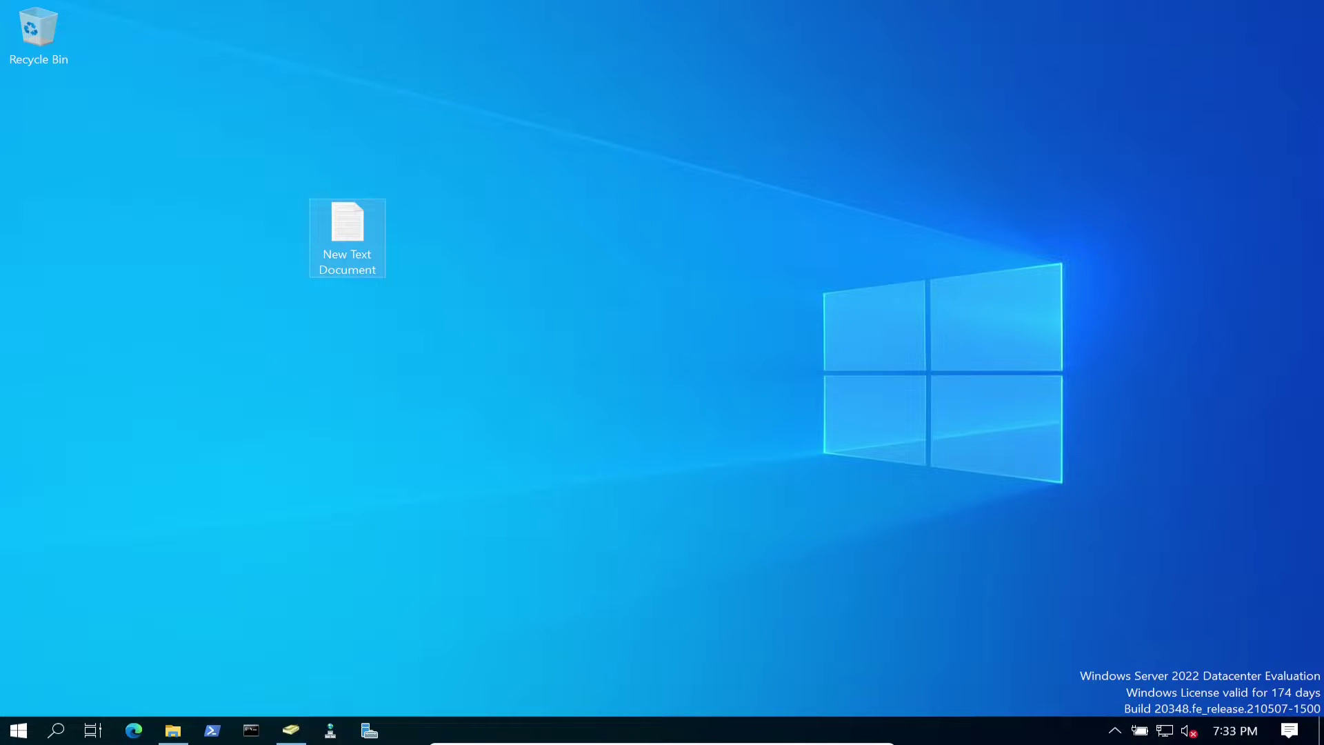
double_click(382, 231)
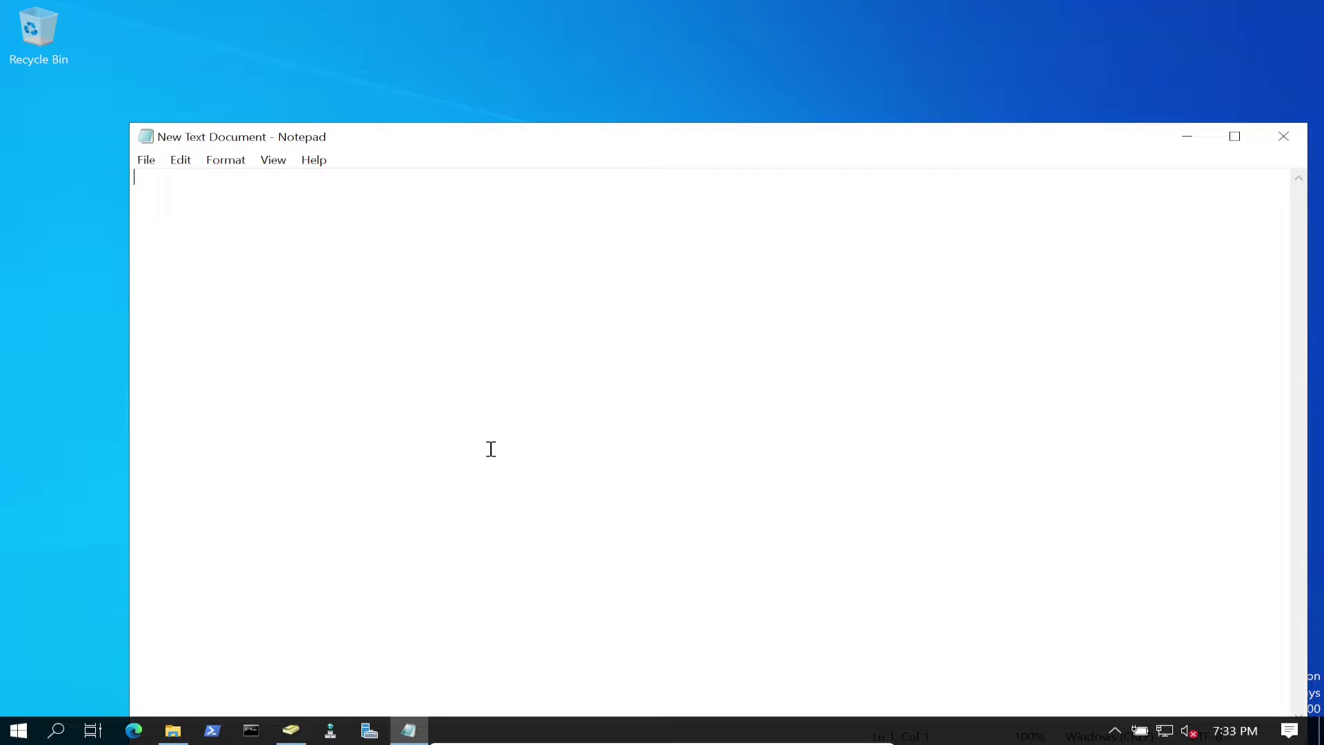
Begin the command 'net use p: \' in the blank Notepad document
text(net)
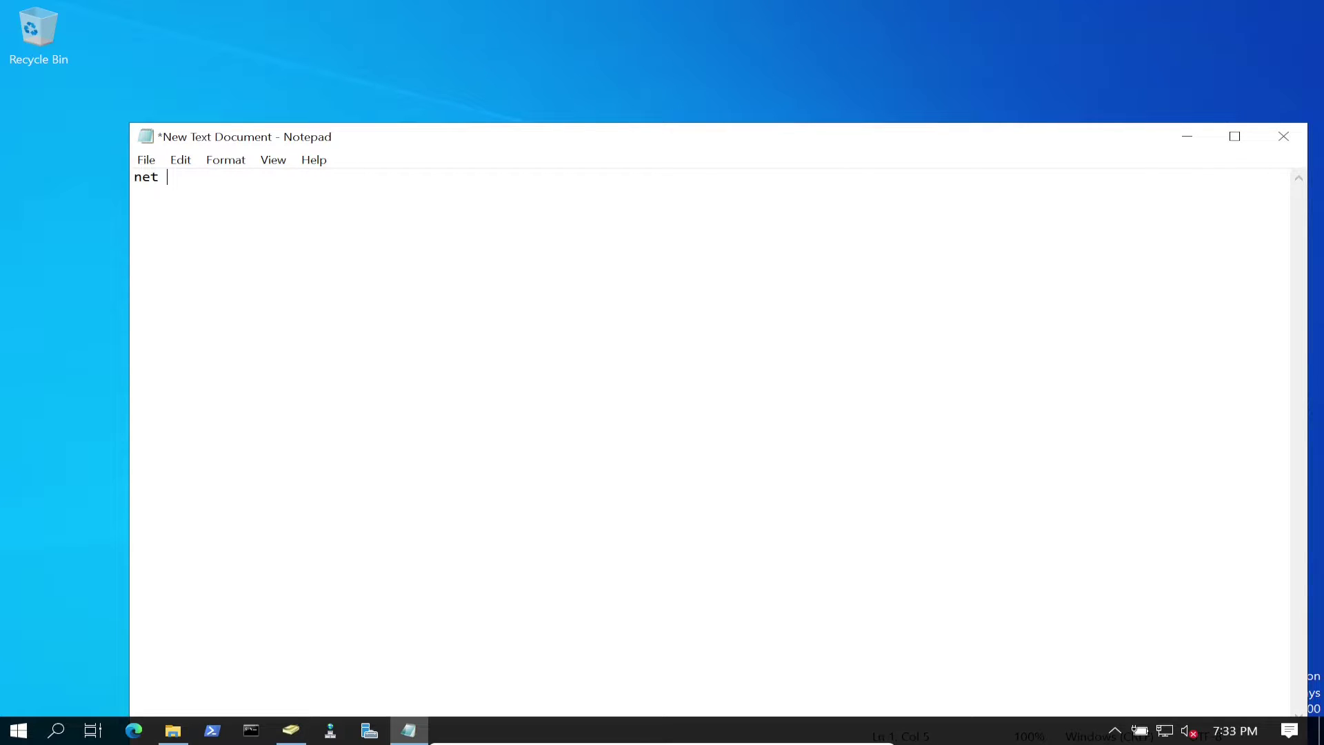
scroll(508, 375, up, 18)
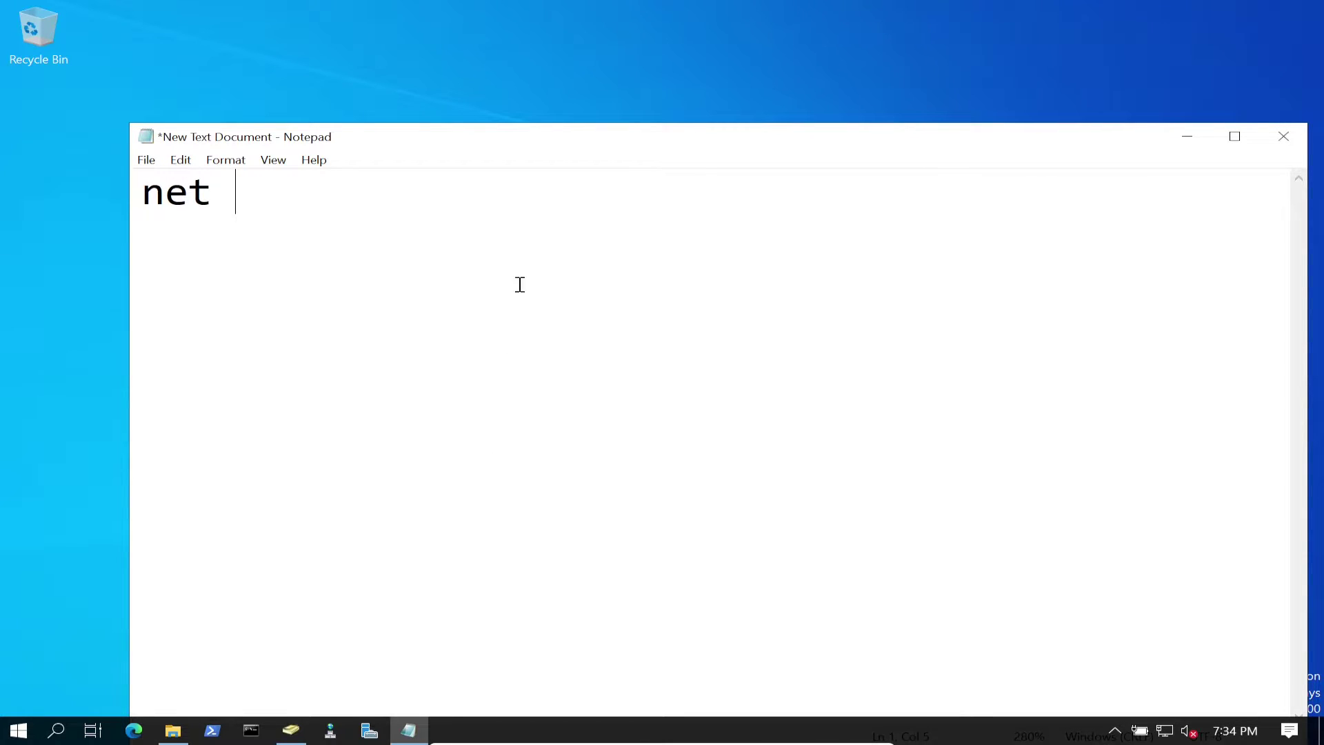
drag(483, 144, 420, 89)
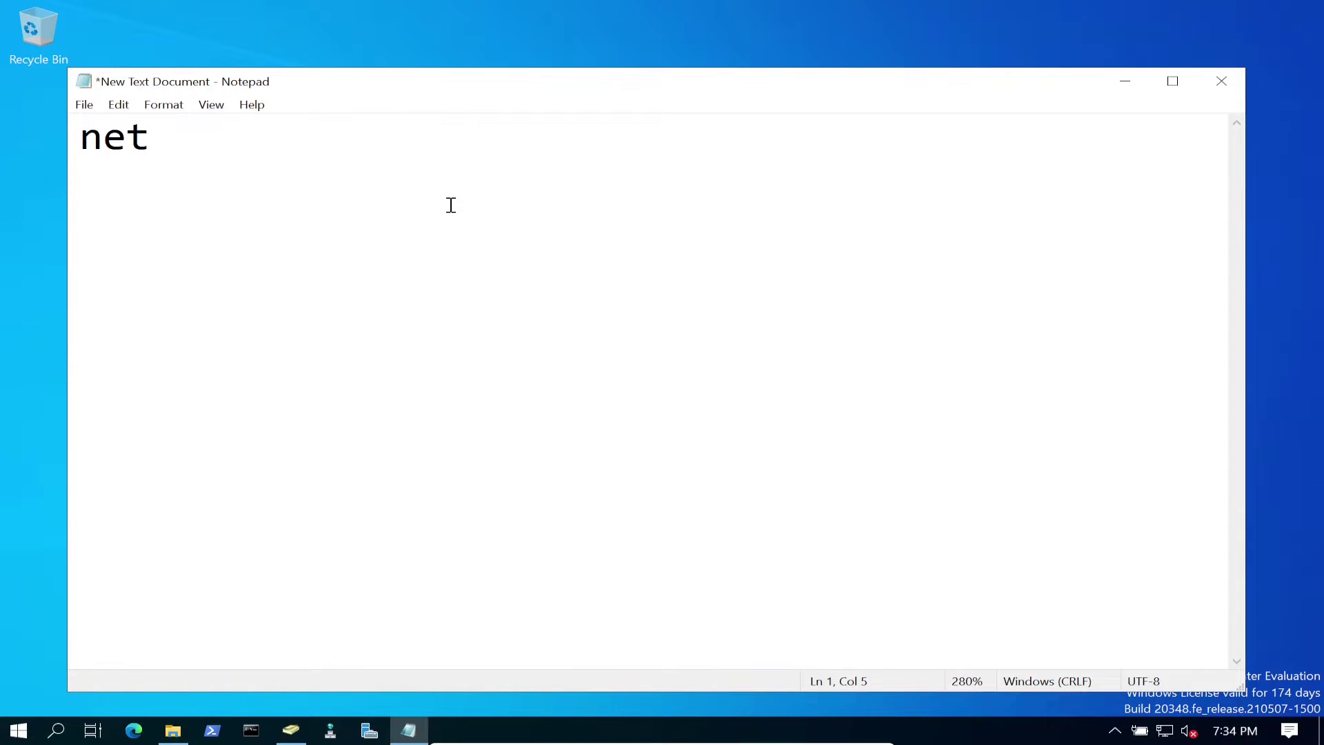
text(y)
key(BackSpace)
text(use p)
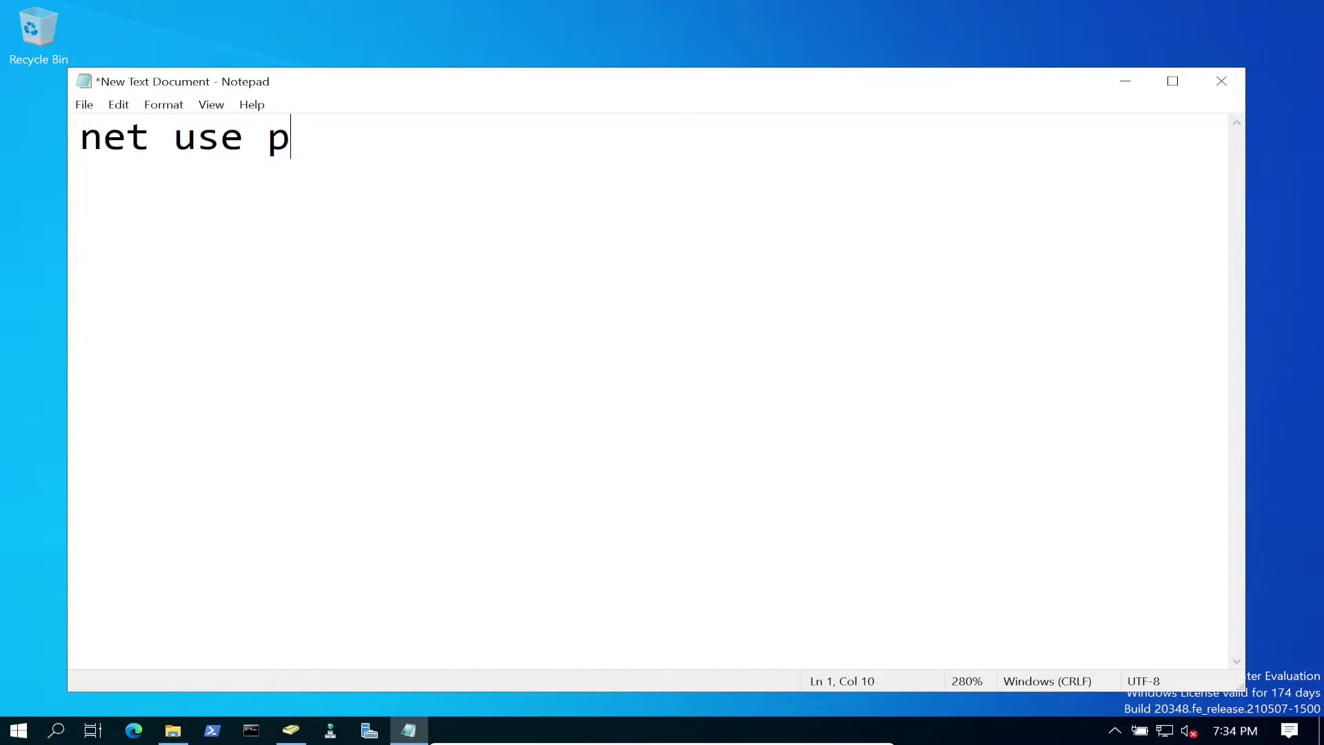
text(: \\)
Copy SharedData's network path \\WIN22-DC01\SharedData from its Sharing properties
click(173, 730)
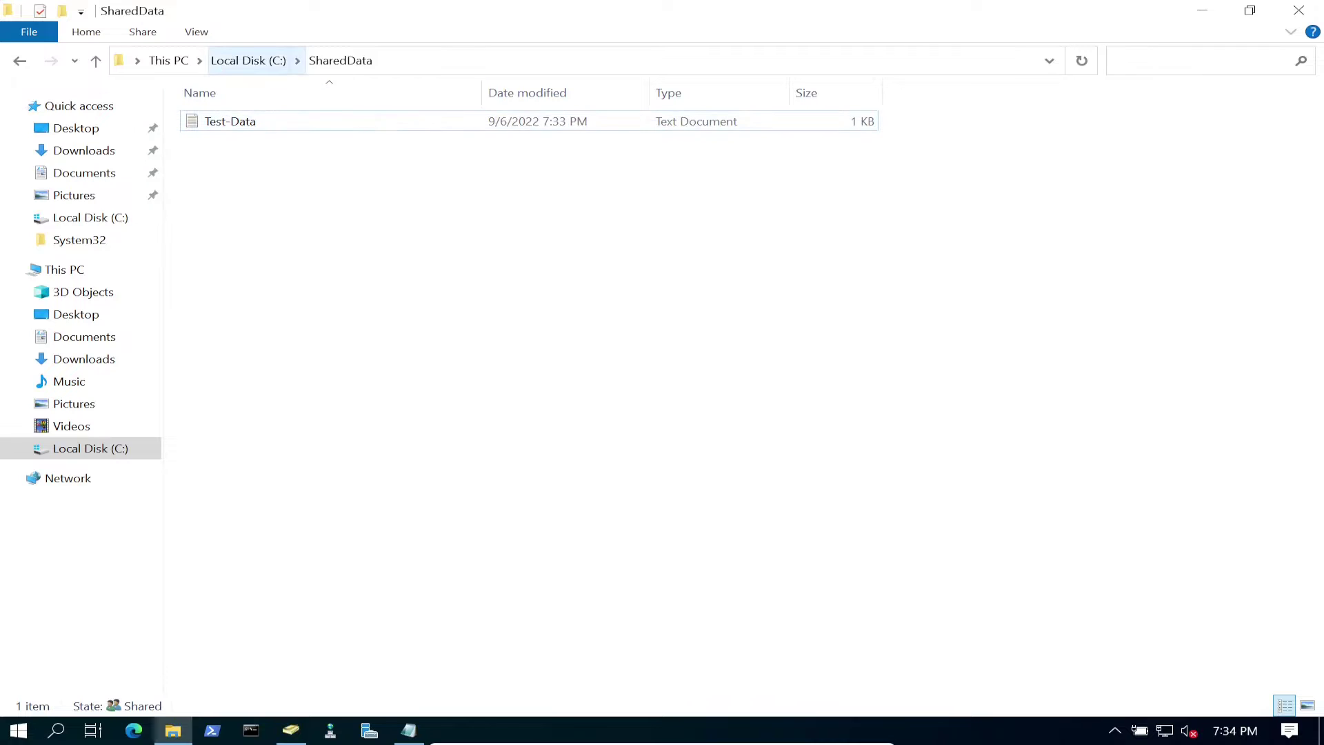
key(BackSpace)
right_click(258, 261)
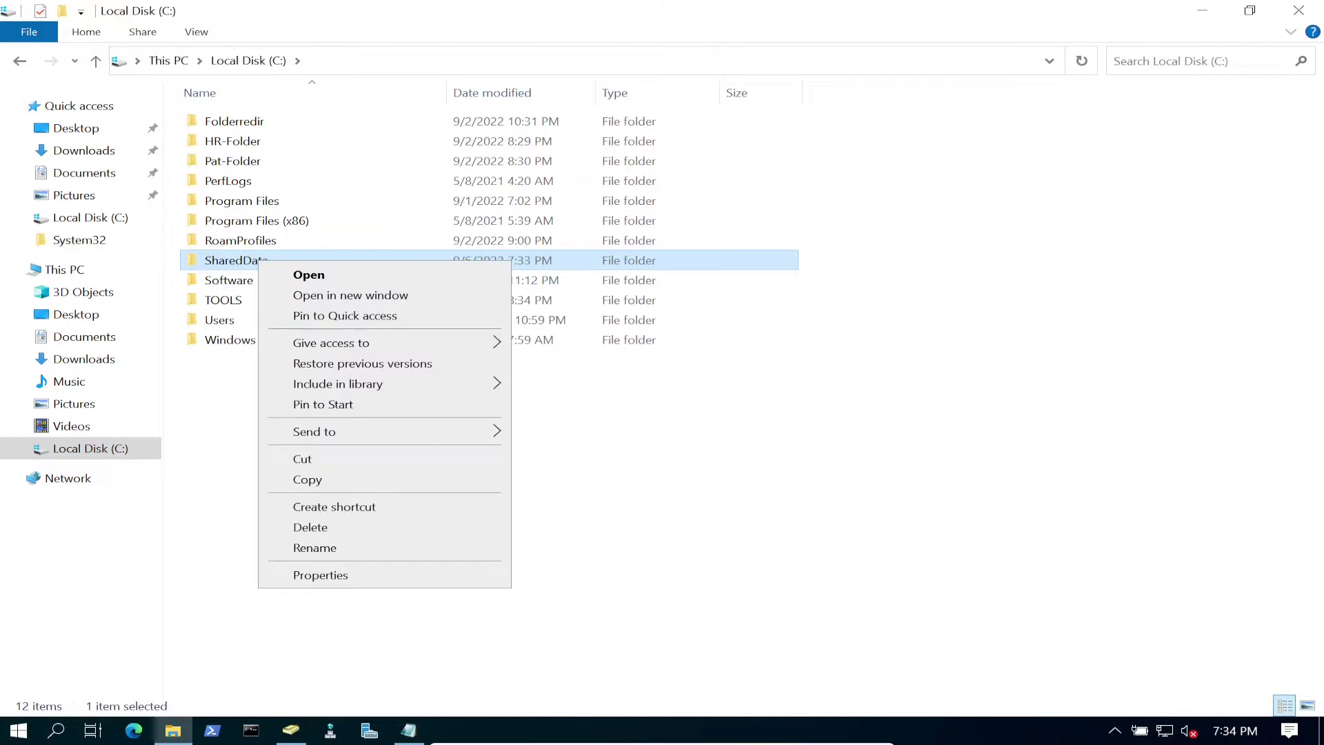
click(320, 575)
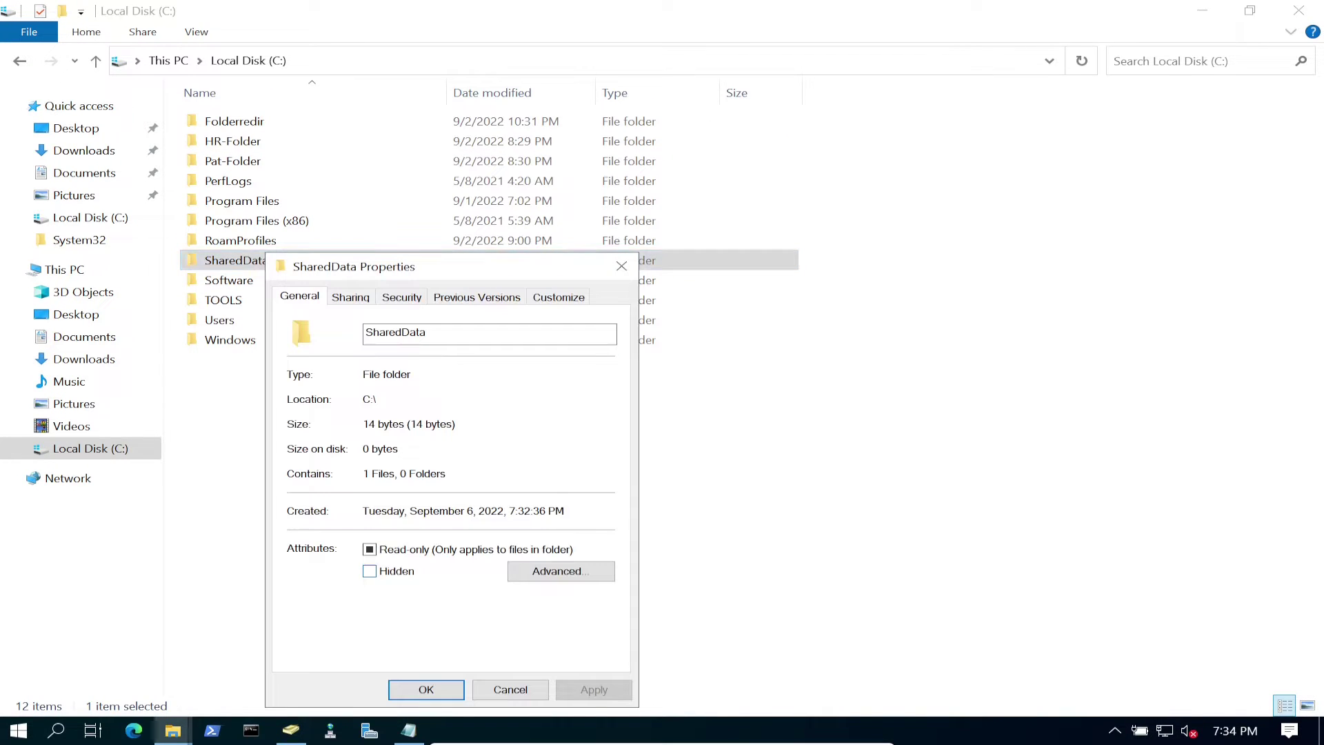
click(350, 296)
drag(434, 402, 288, 400)
right_click(325, 400)
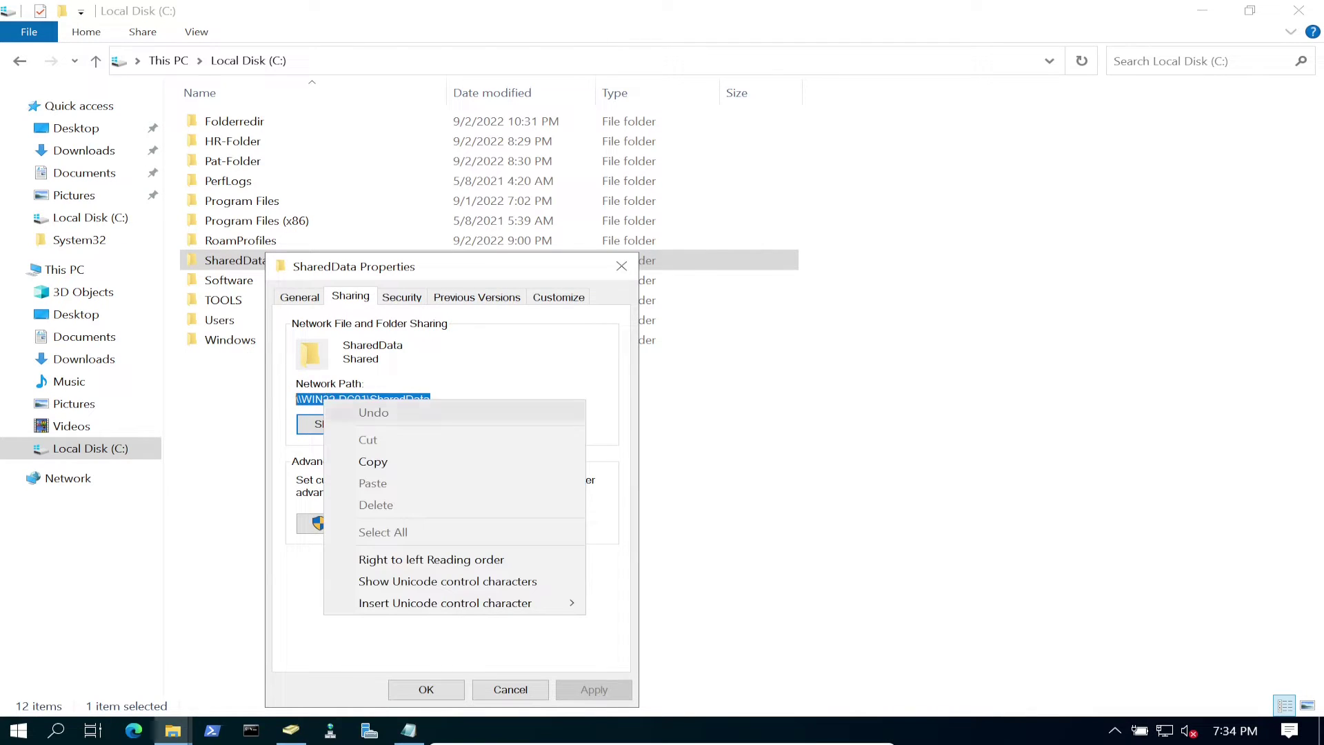
click(372, 462)
click(622, 266)
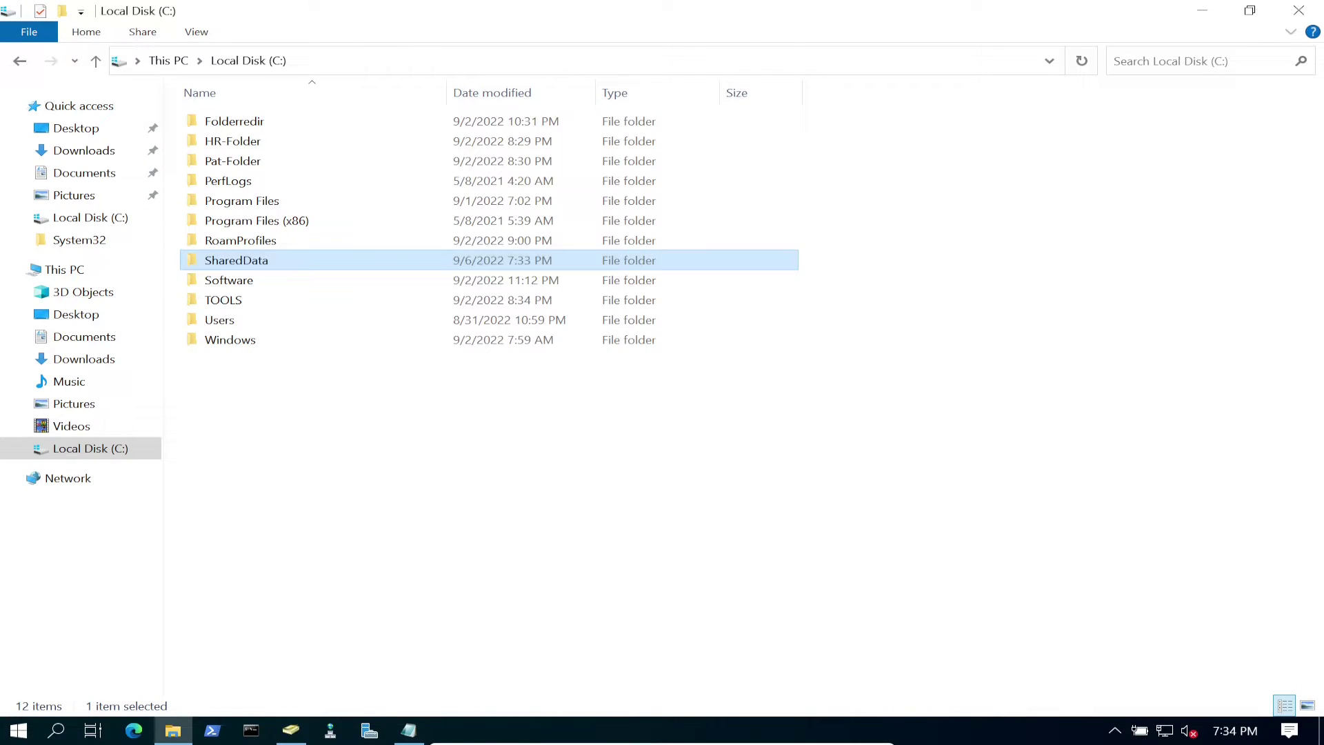
Paste the path into Notepad so the line reads 'net use p: \\WIN22-DC01\SharedData'
click(1203, 9)
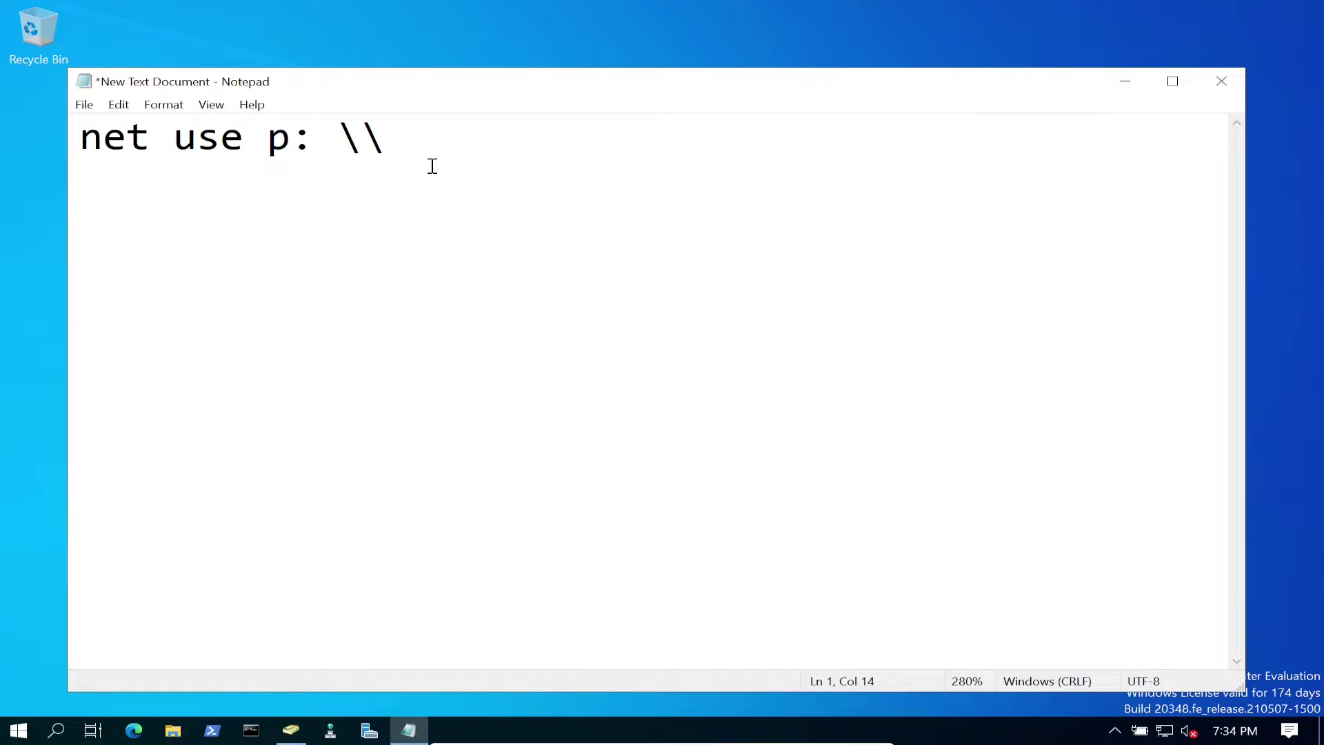
key(ctrl+v)
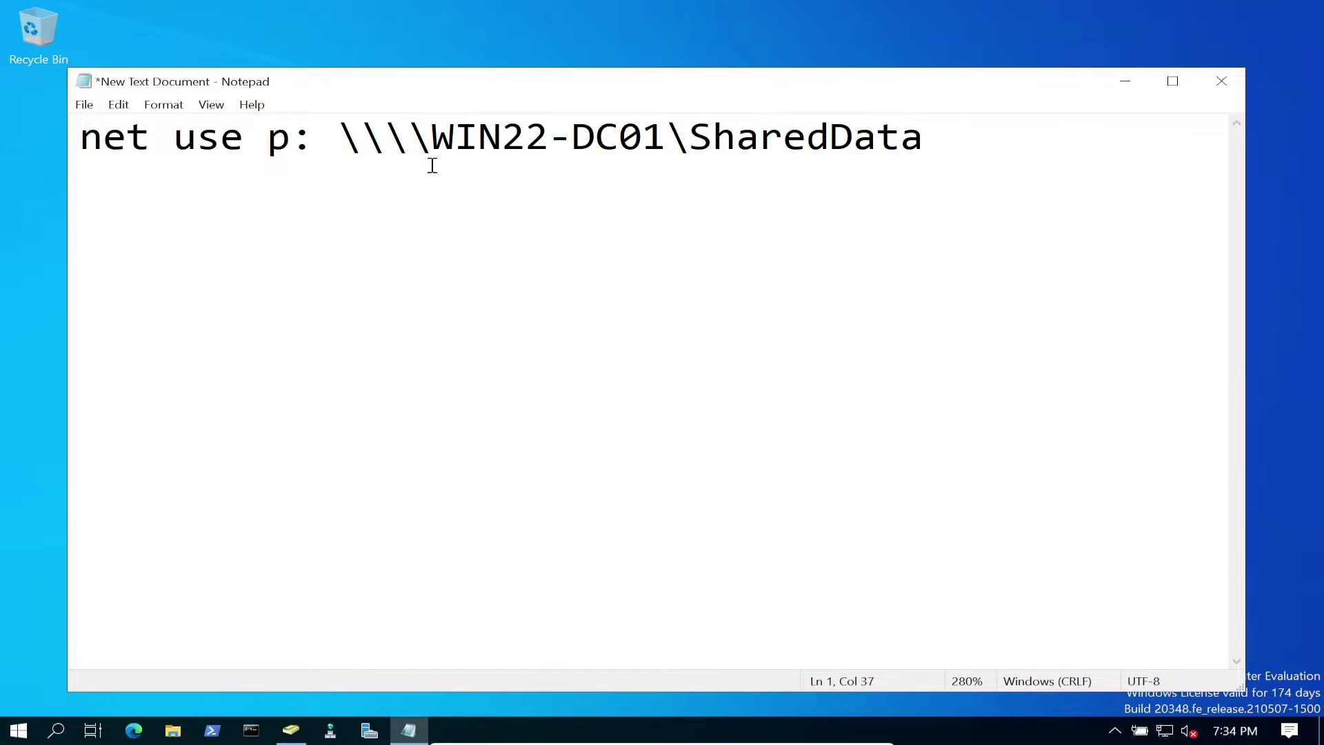
click(394, 138)
key(BackSpace)
key(BackSpace)
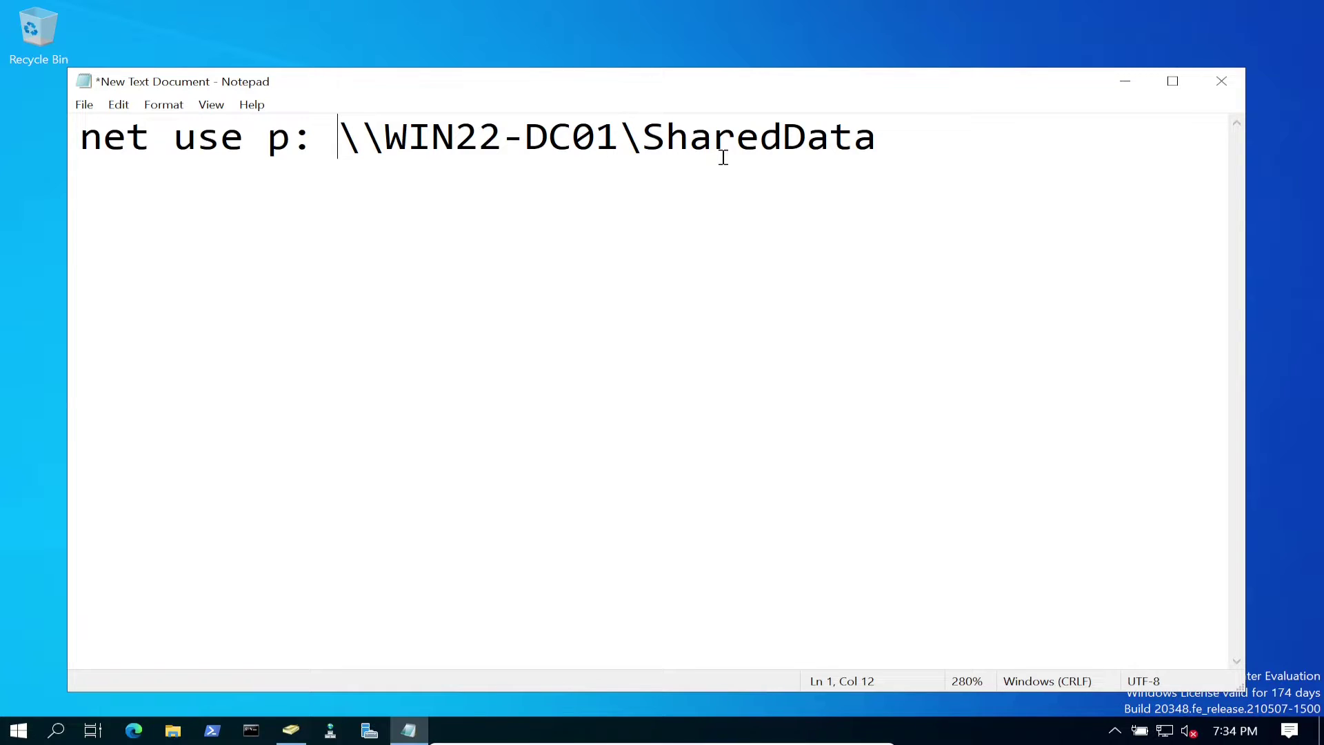
click(942, 144)
click(85, 105)
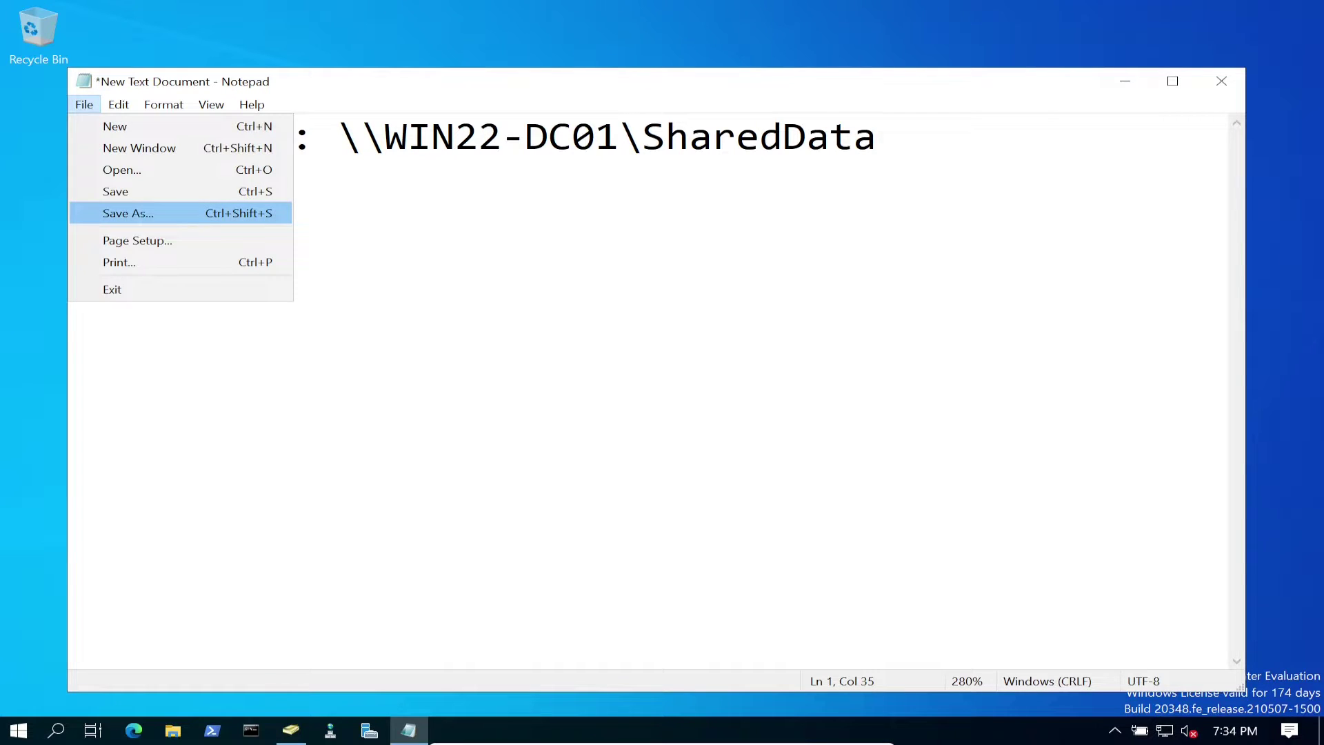
Save the command on the desktop as mapdrives.bat with file type All Files
click(128, 213)
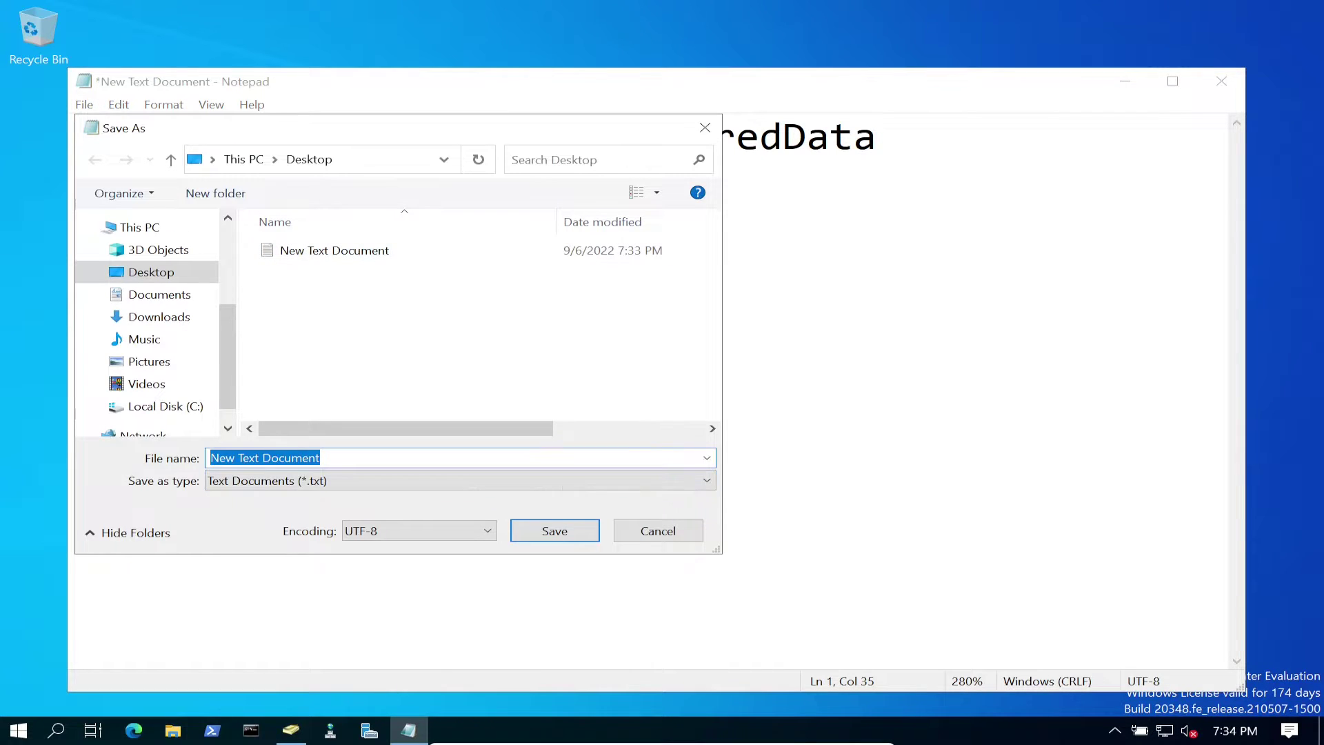
key(Tab)
key(alt+Down)
key(Down)
key(Return)
key(shift+Tab)
double_click(282, 458)
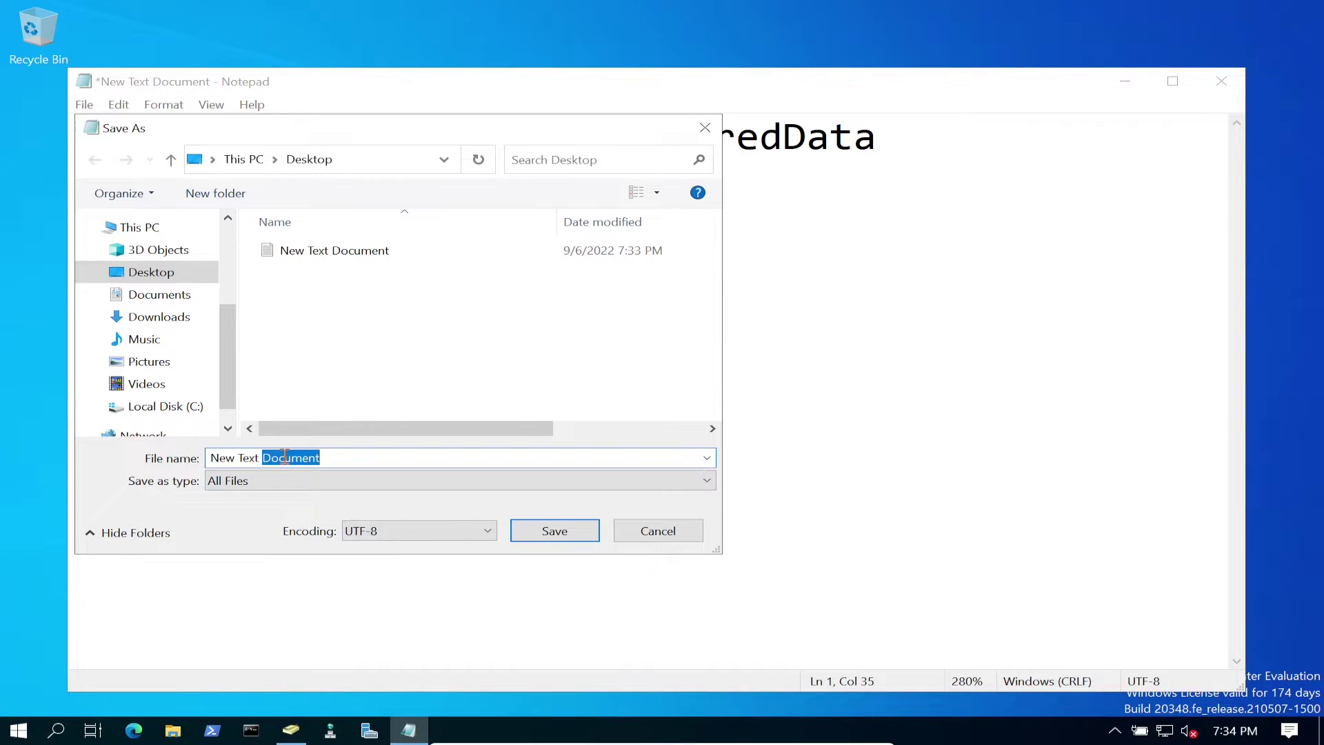
key(BackSpace)
key(BackSpace)
key(BackSpace)
key(BackSpace)
key(BackSpace)
key(BackSpace)
key(BackSpace)
key(BackSpace)
key(BackSpace)
key(BackSpace)
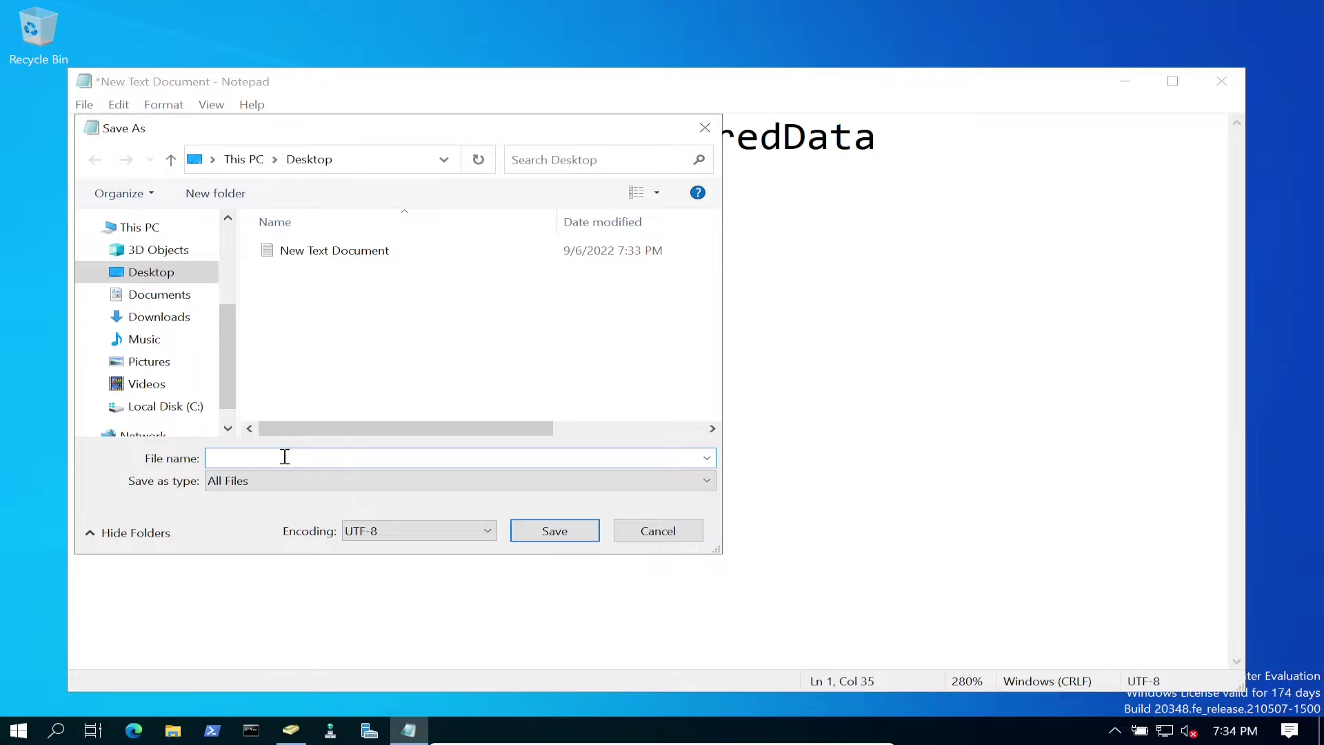
text(mapdrivr)
key(BackSpace)
text(es.bat)
click(550, 531)
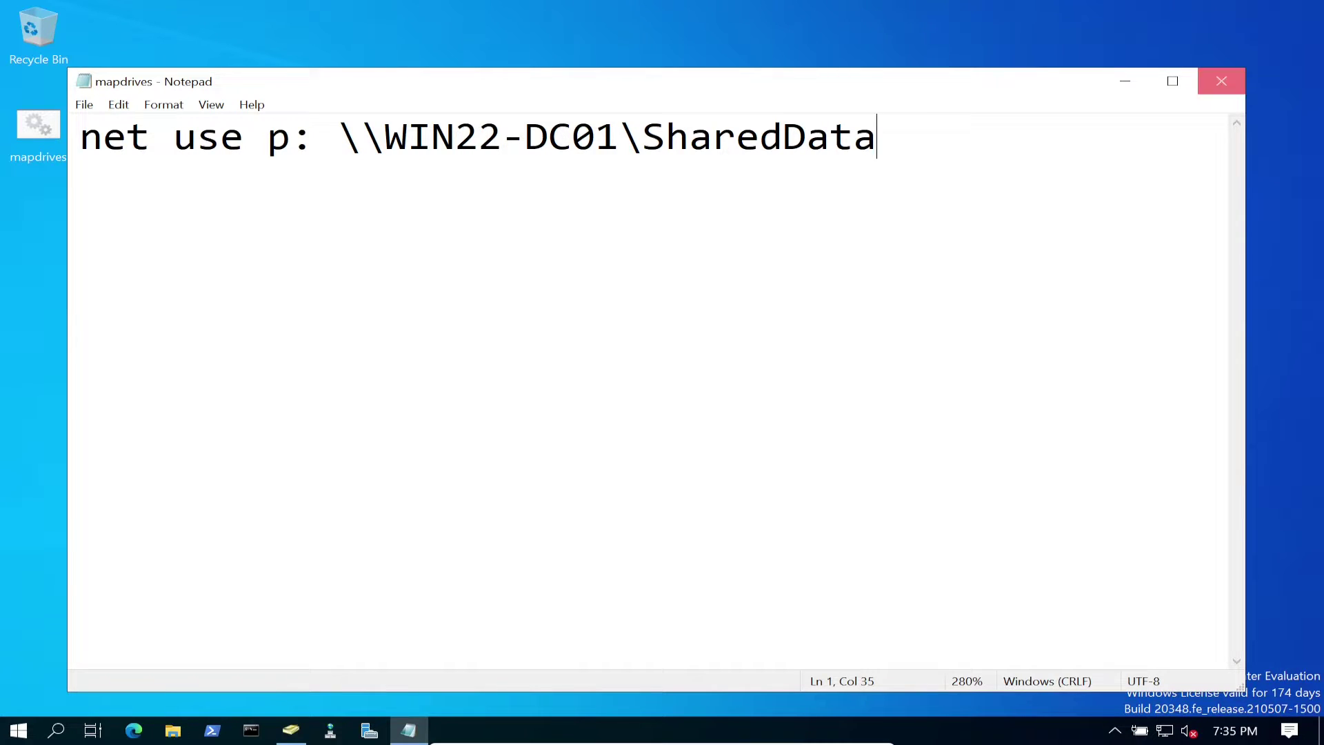
Close Notepad, delete the leftover New Text Document, and reopen File Explorer in a smaller window
click(1222, 80)
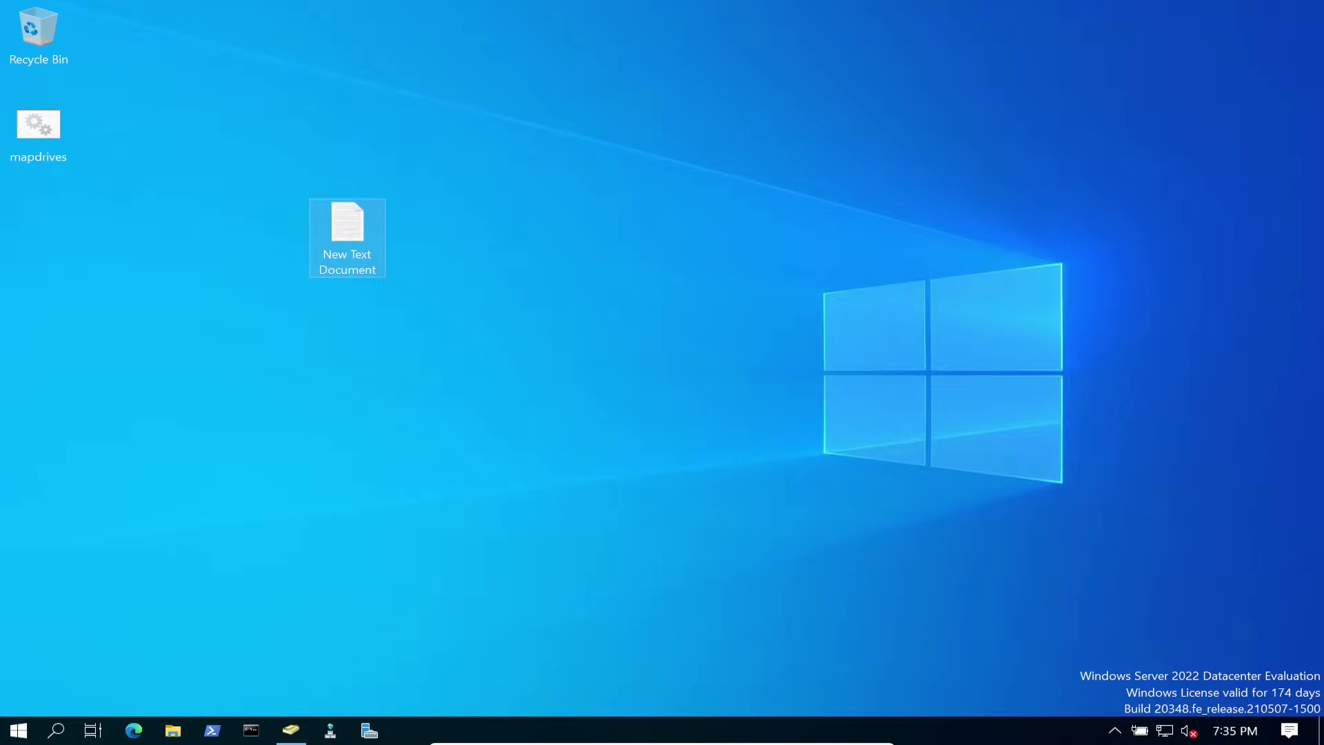
right_click(366, 250)
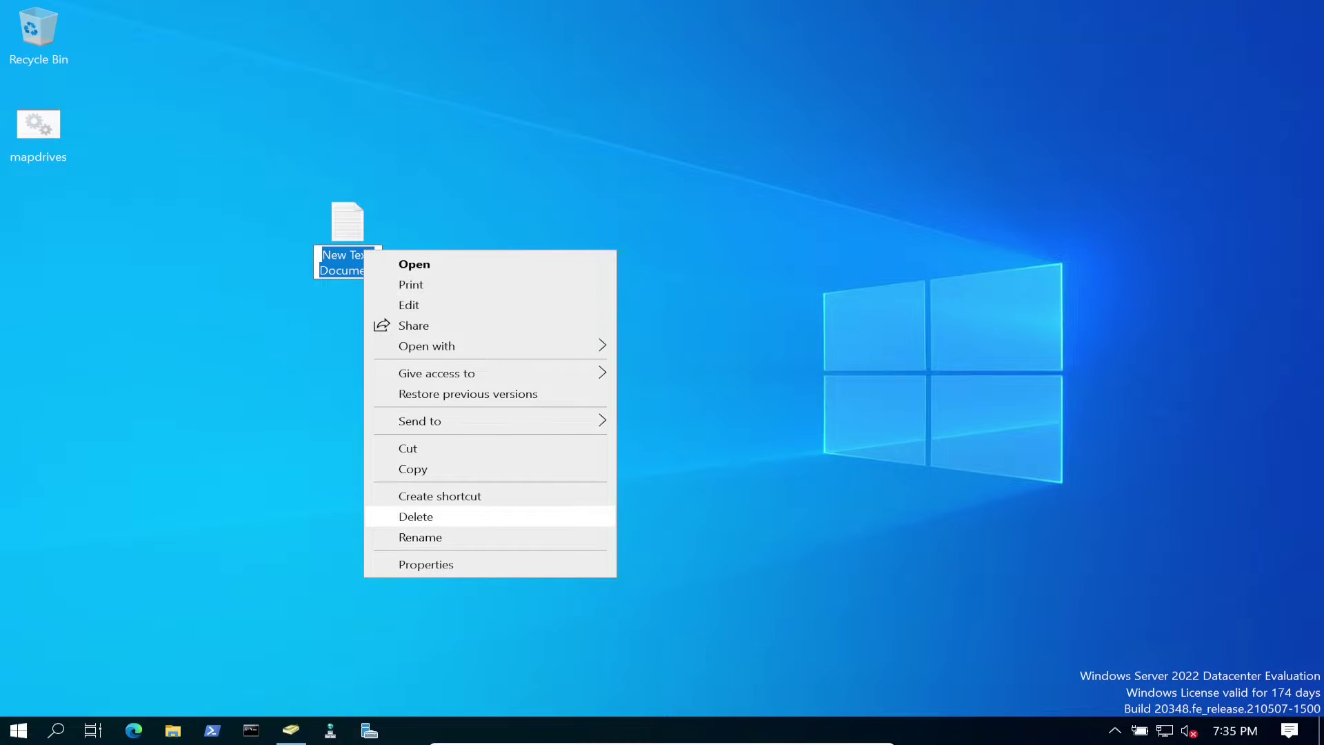
click(400, 515)
click(173, 730)
drag(538, 28, 779, 117)
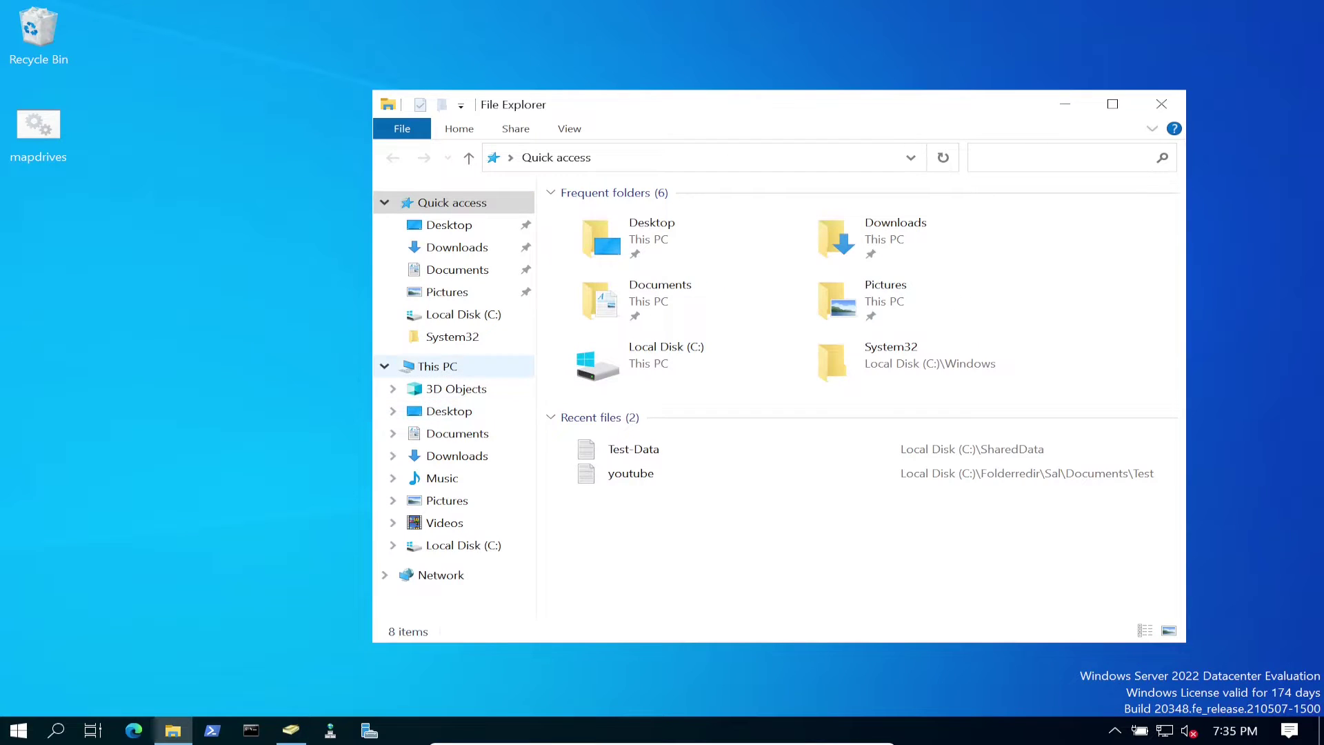
Open the mapped SharedData (P:) drive from This PC, view Test-Data, then close Explorer
click(437, 367)
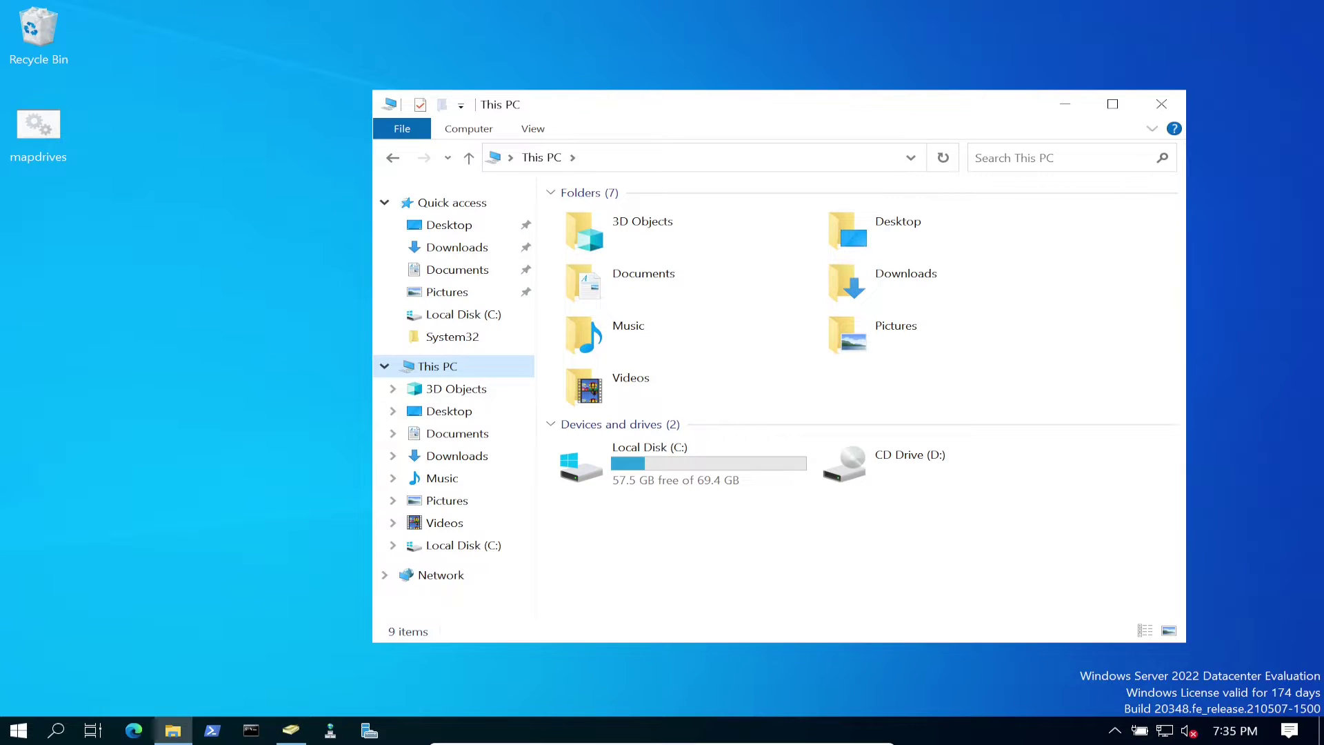
drag(869, 90, 869, 58)
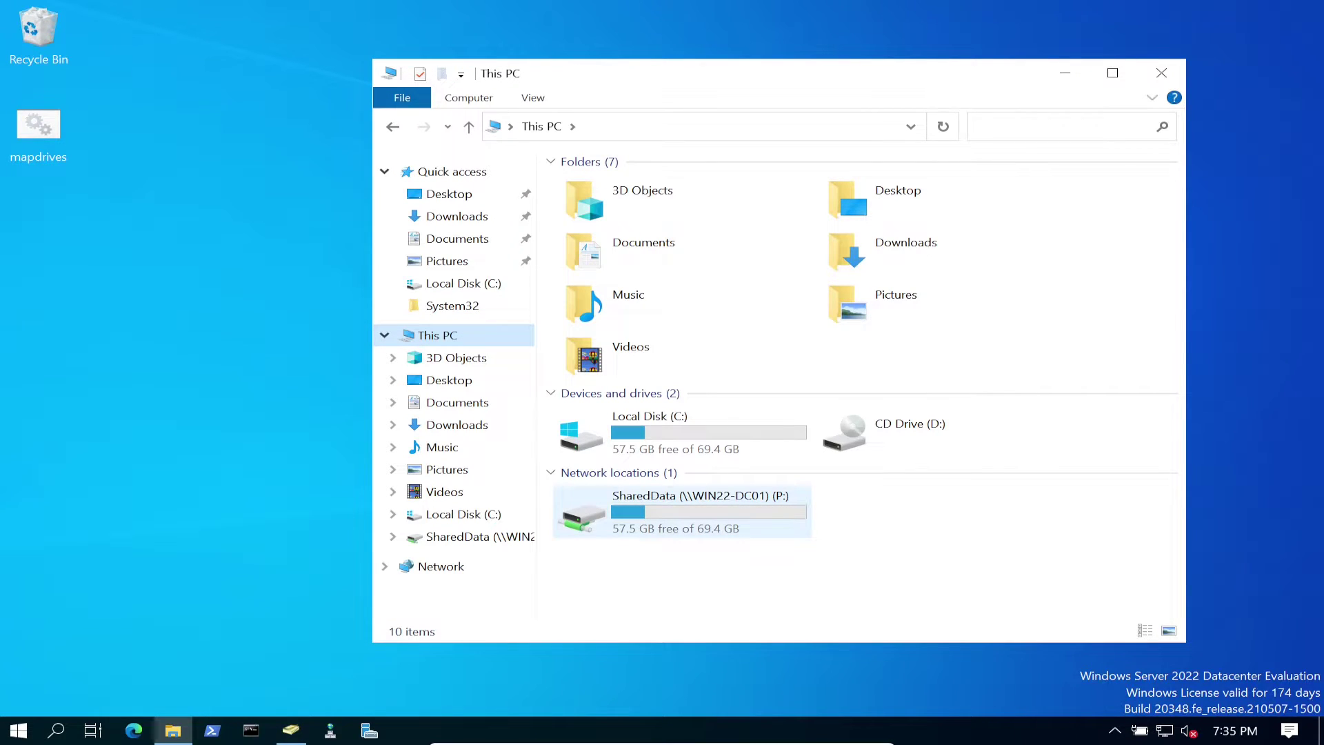
double_click(683, 511)
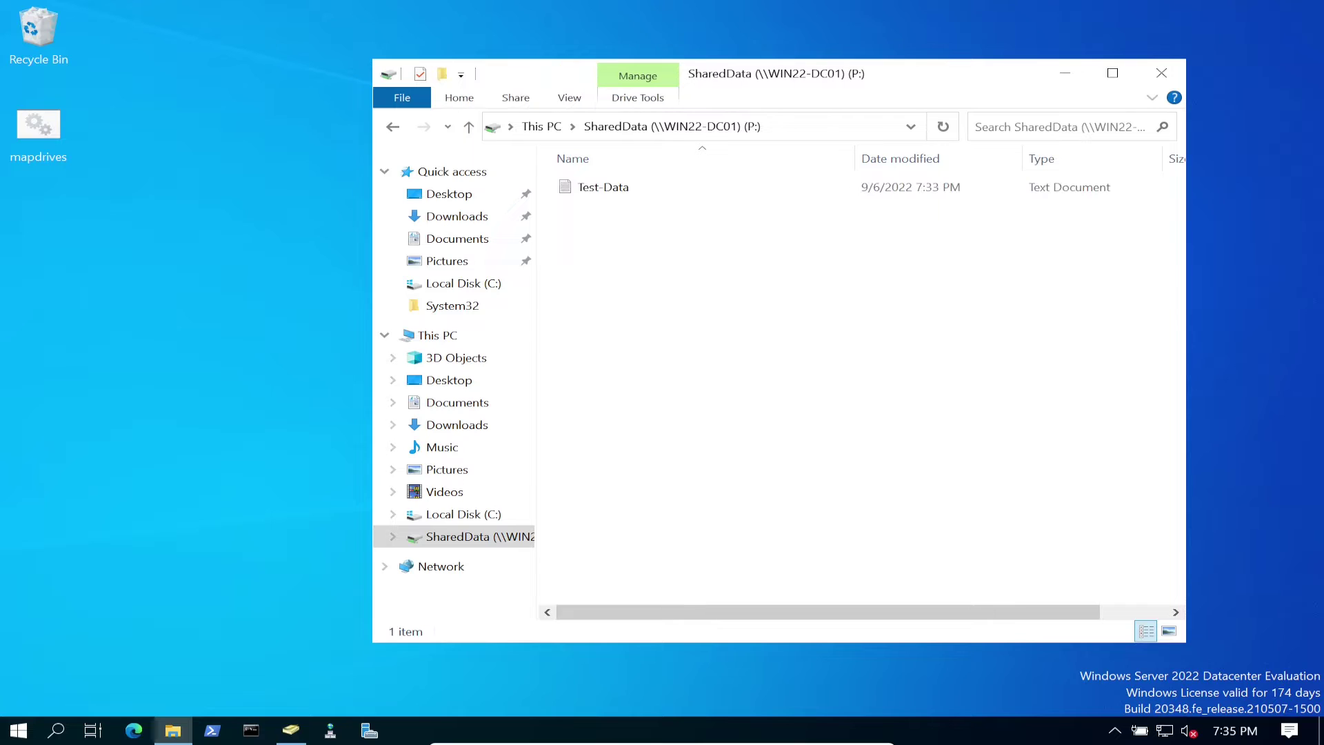
double_click(607, 187)
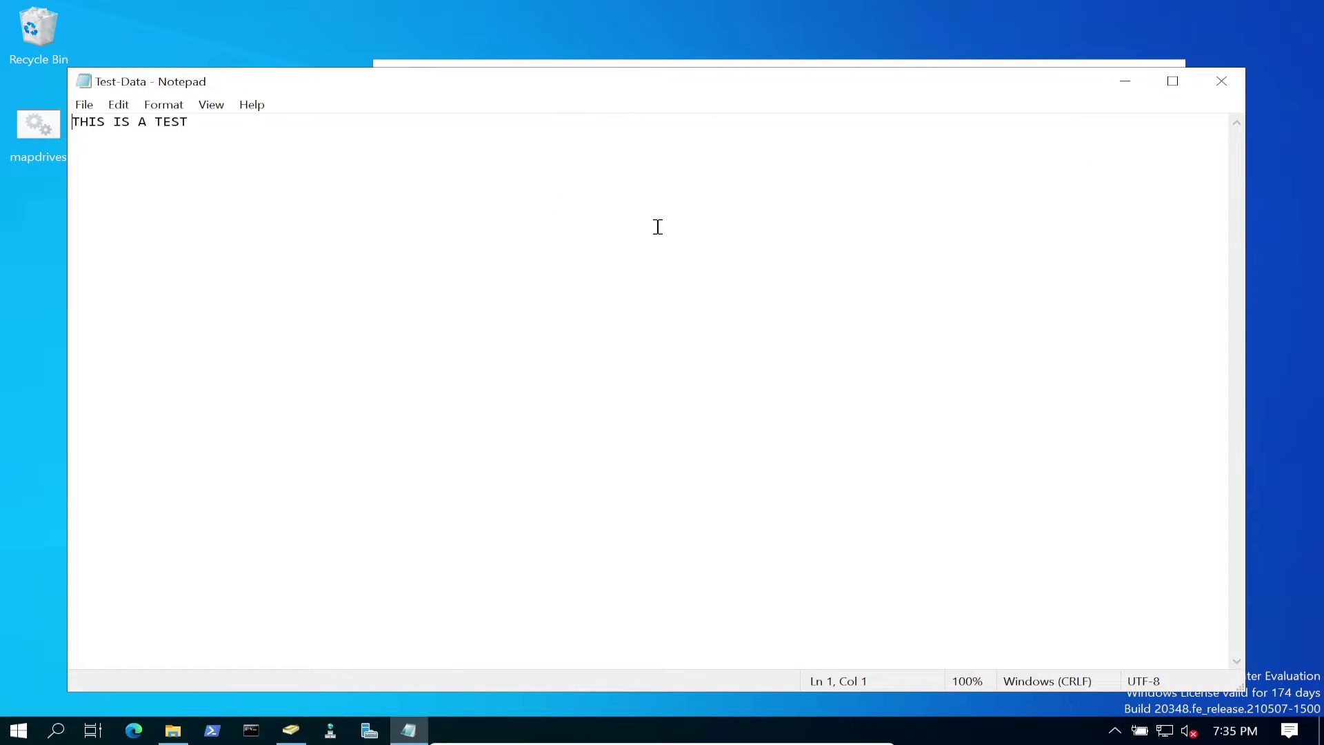
click(1221, 80)
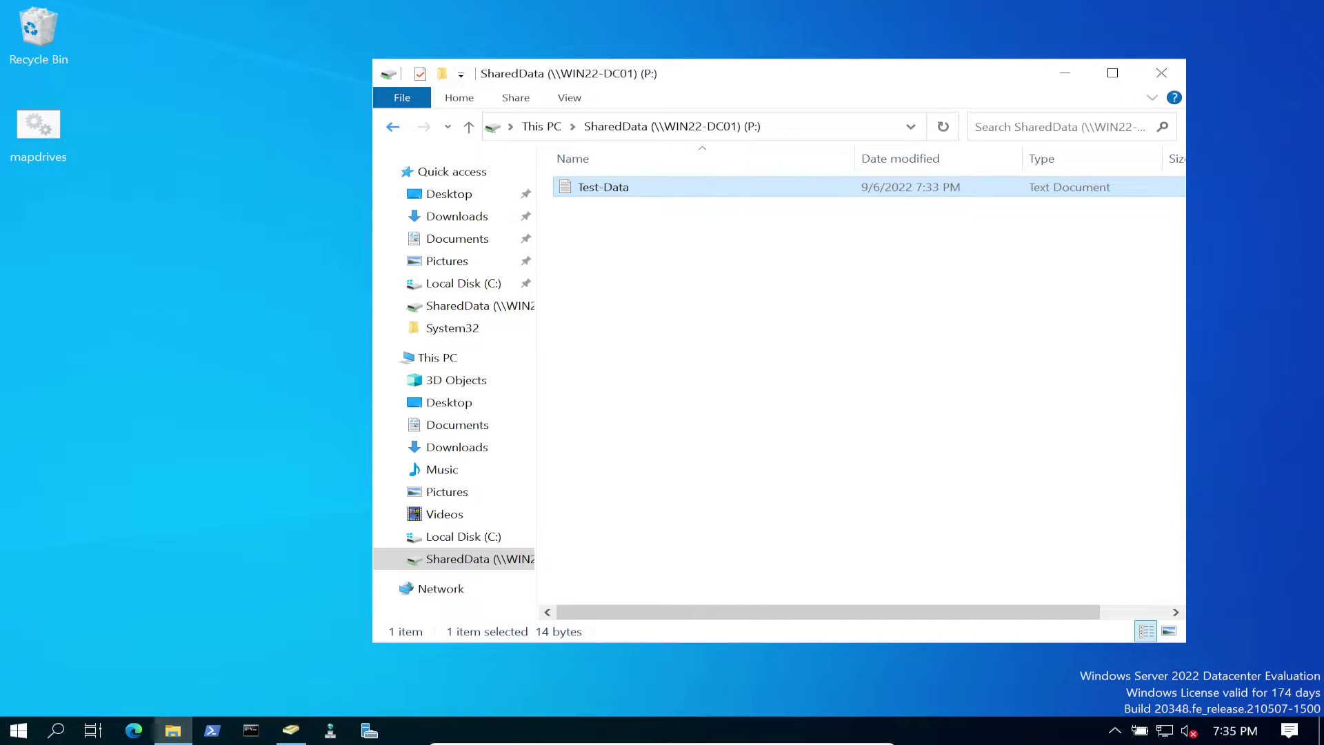
key(alt+Up)
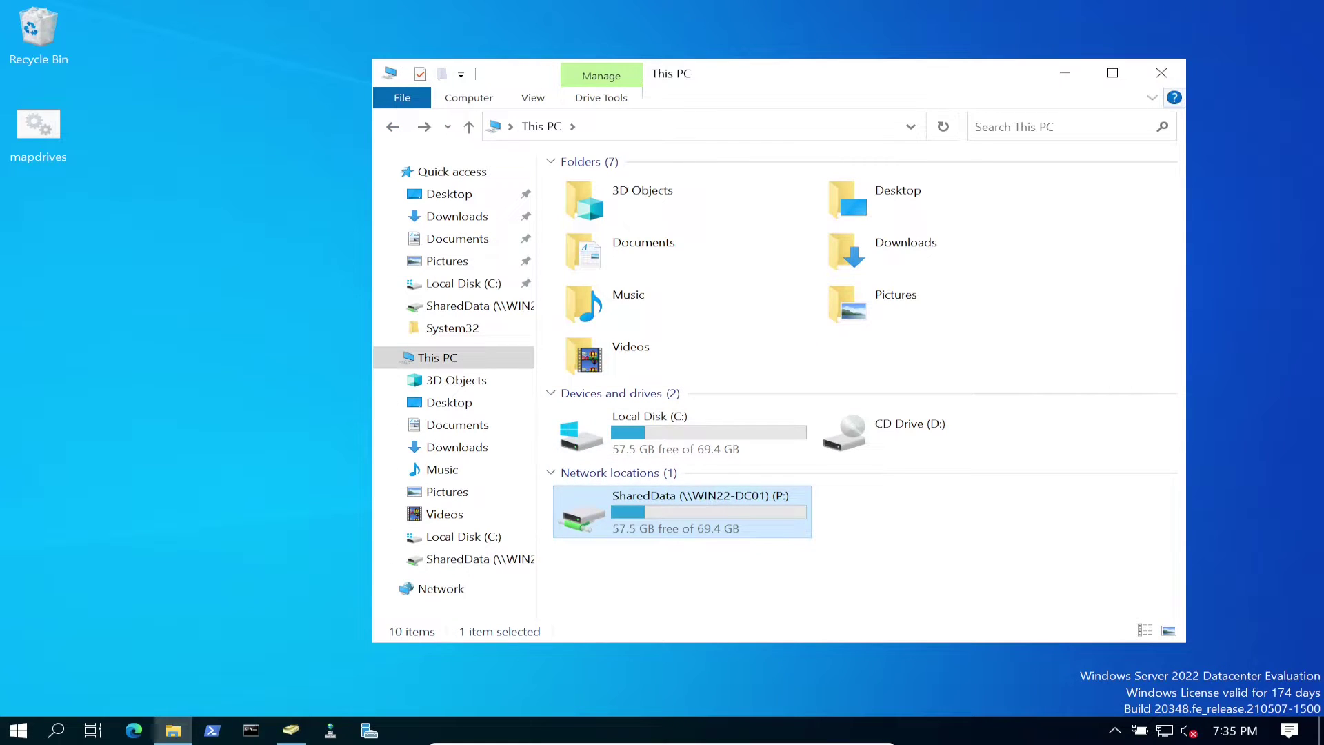
click(1162, 72)
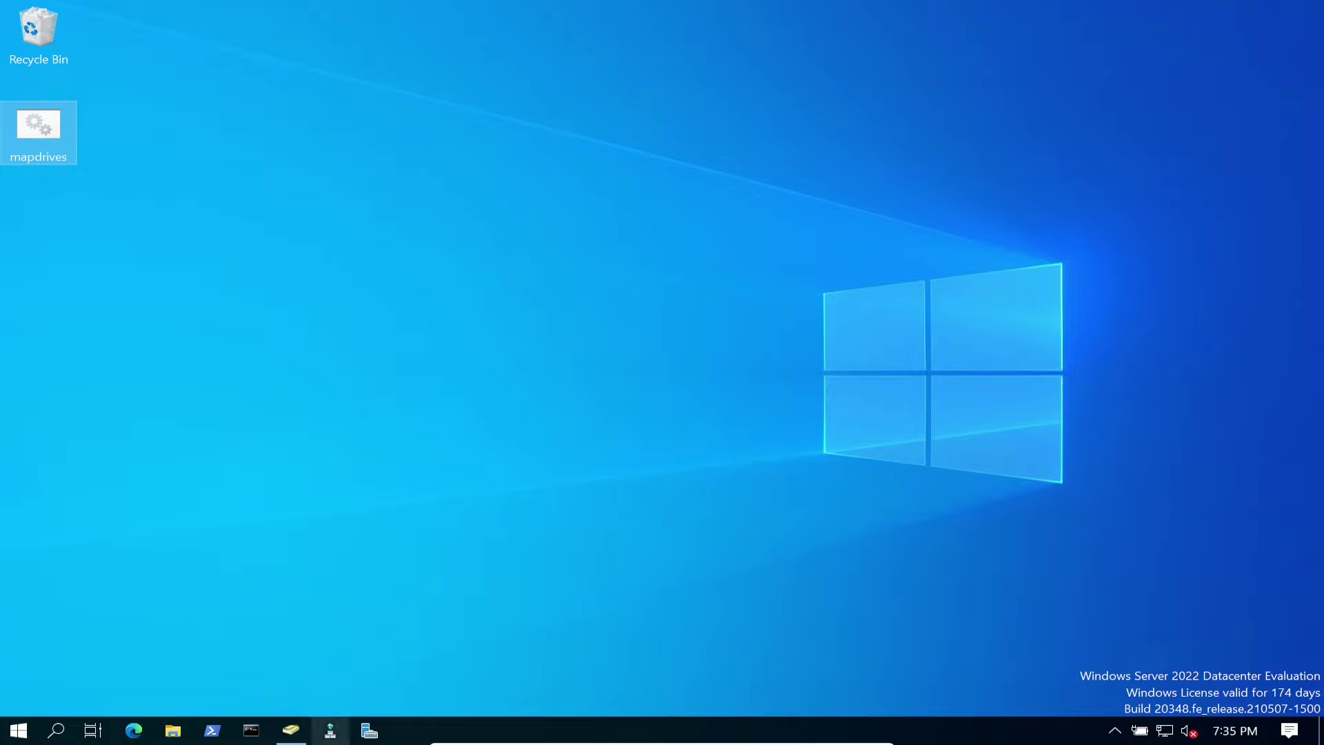
Launch Server Manager, dismiss the Windows Admin Center prompt, and start Group Policy Management from Tools
click(291, 731)
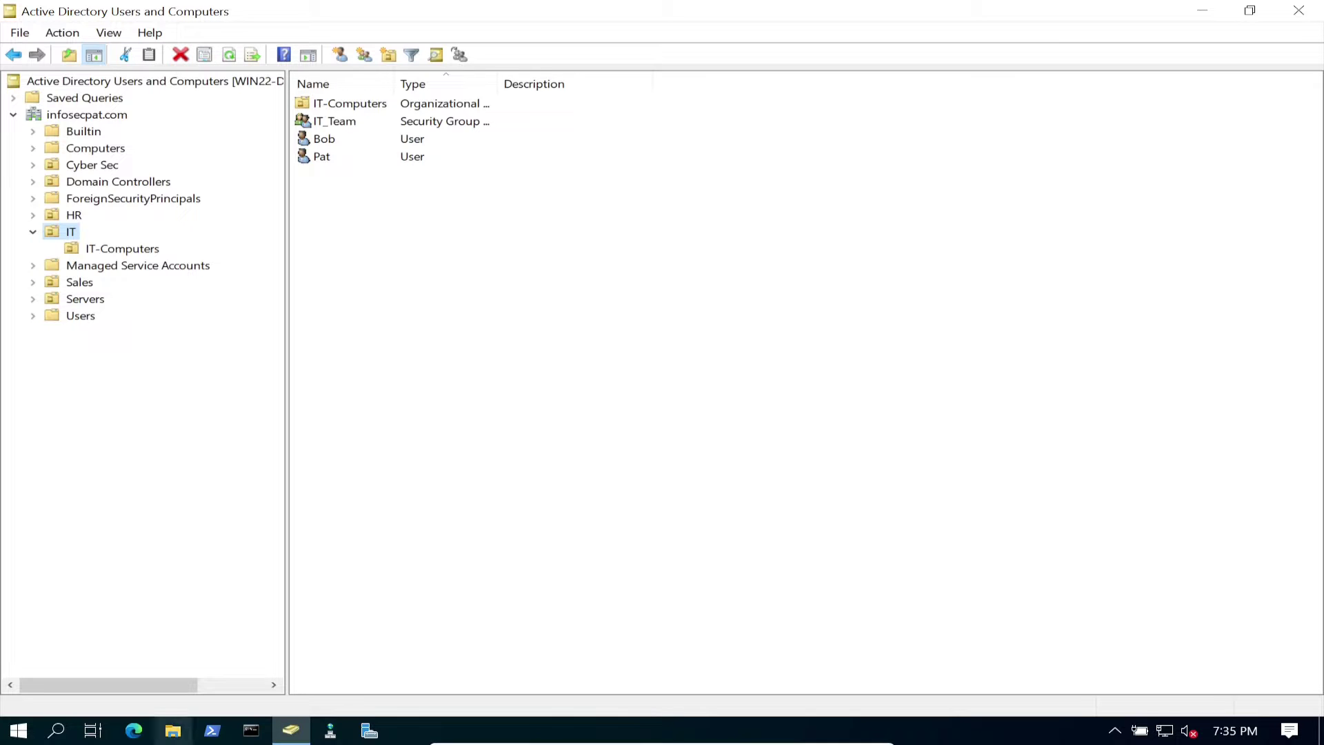
click(370, 730)
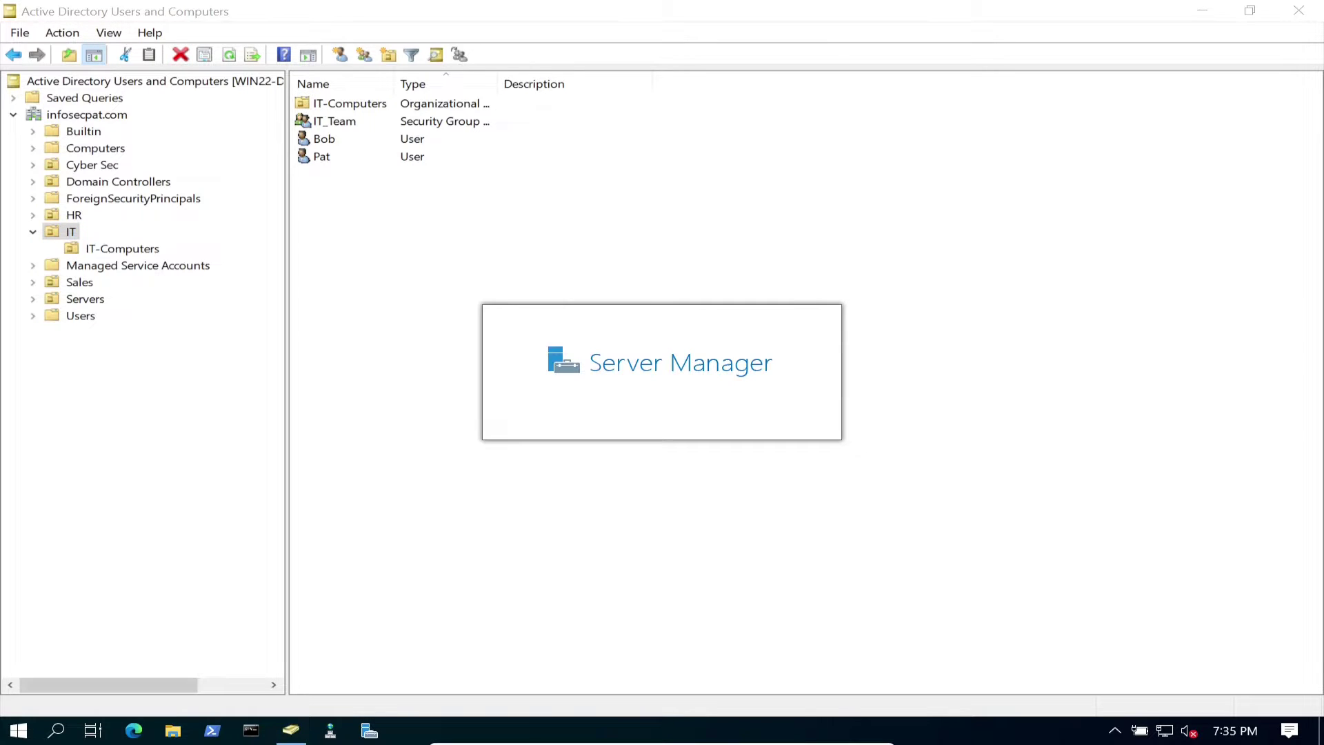
click(657, 152)
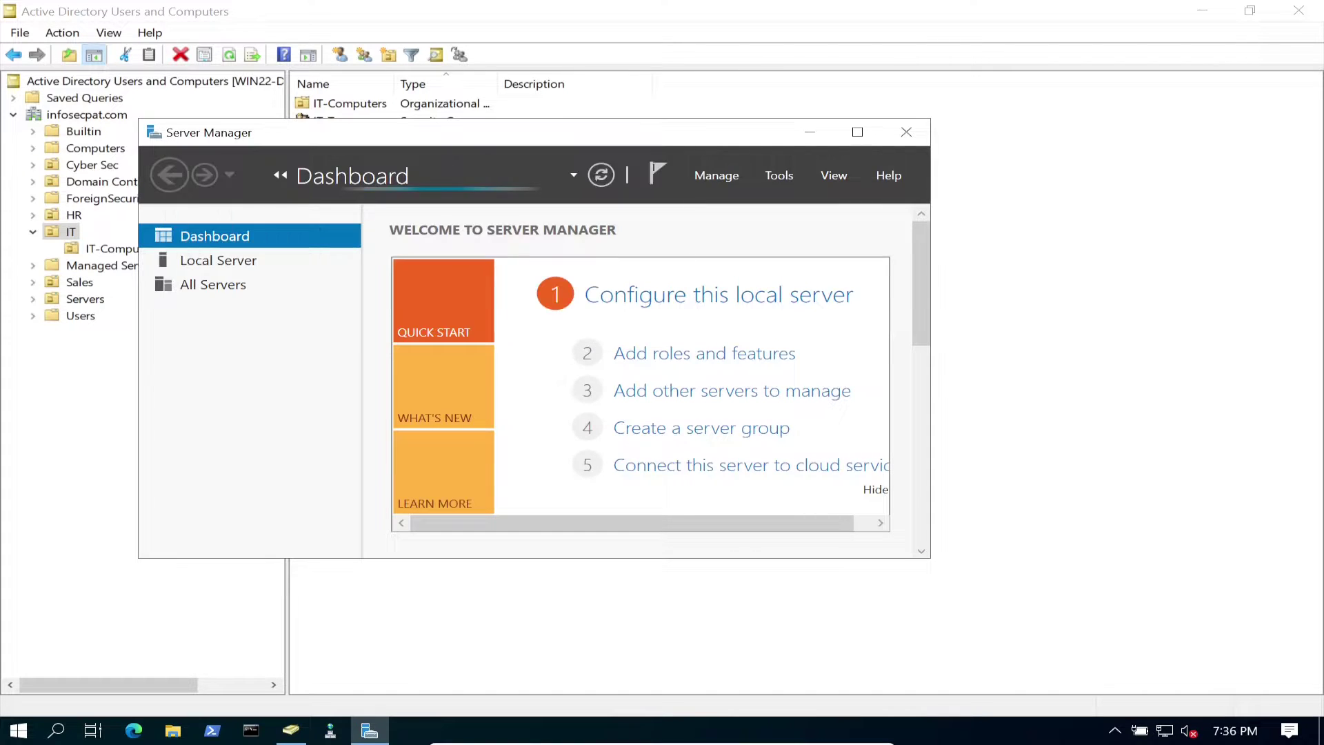
click(857, 132)
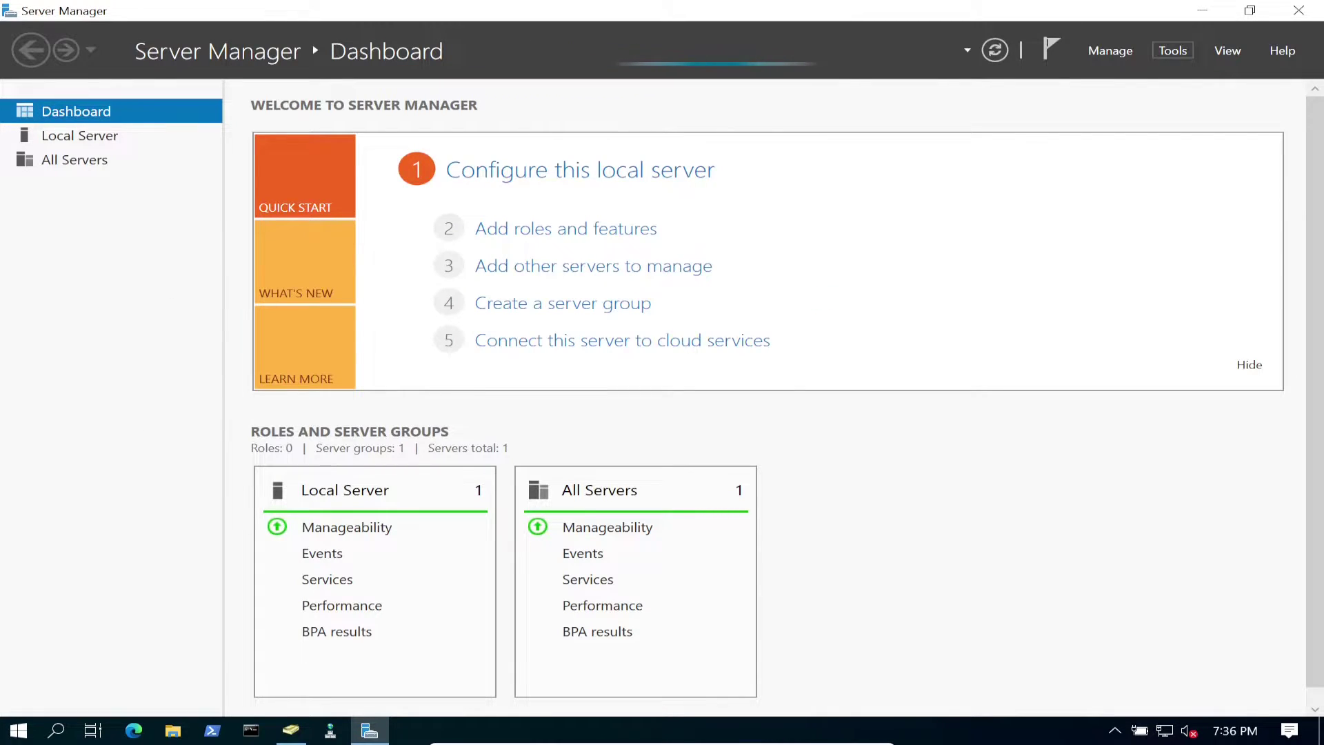
click(1173, 50)
click(1061, 319)
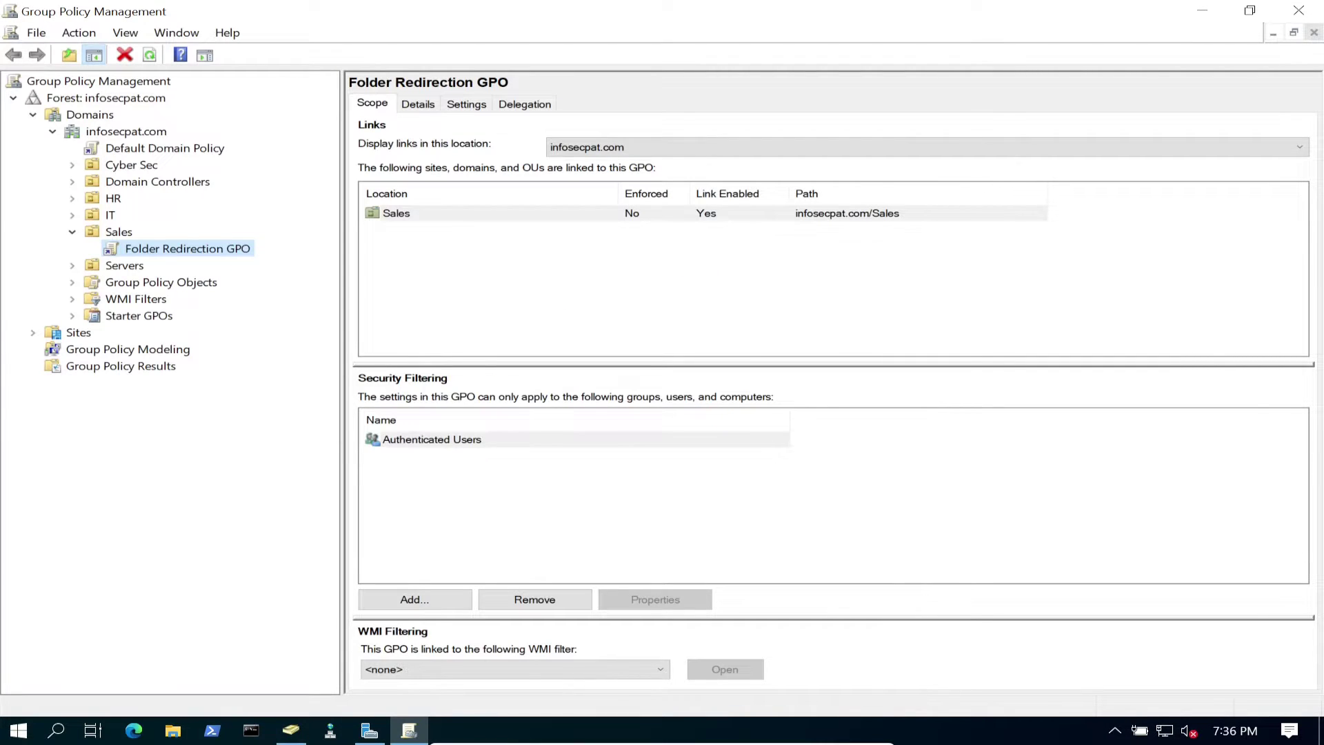
Create a new GPO named 'Mapped Drives GPO' under Group Policy Objects
click(161, 283)
key(Right)
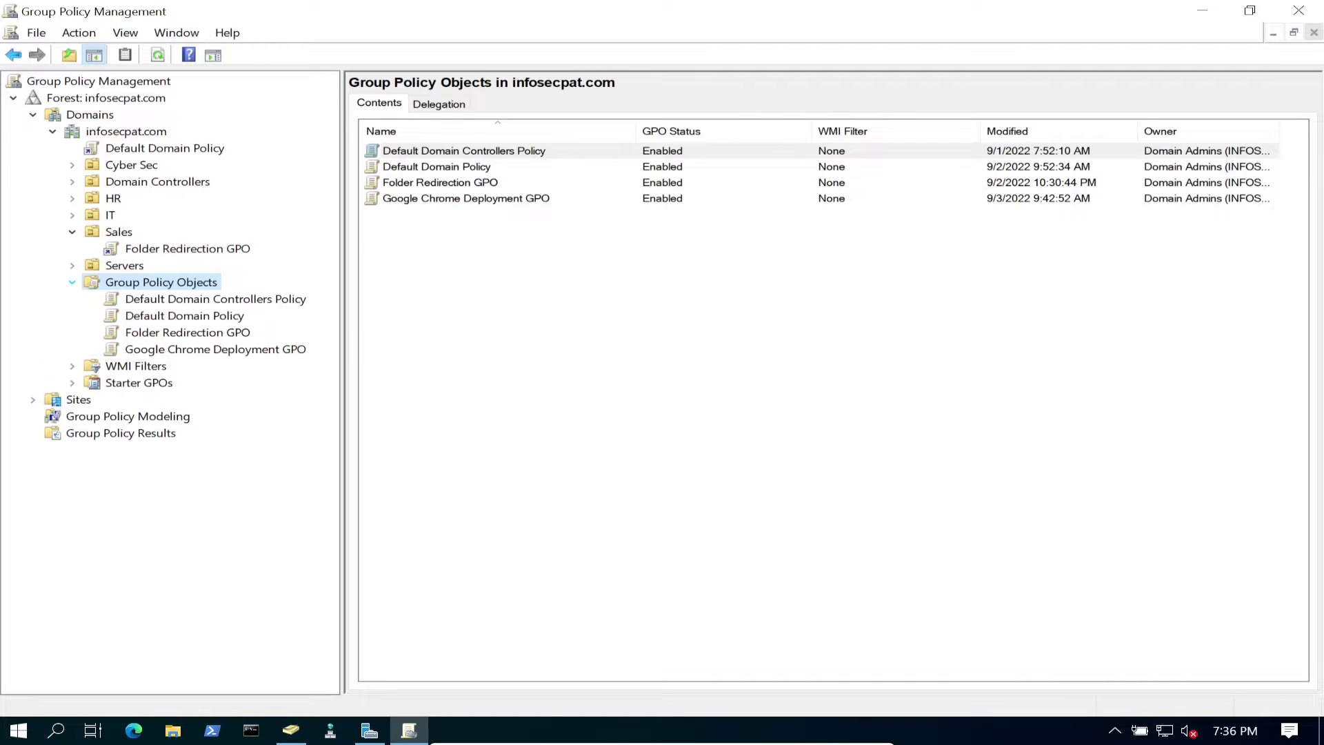
right_click(182, 283)
click(207, 299)
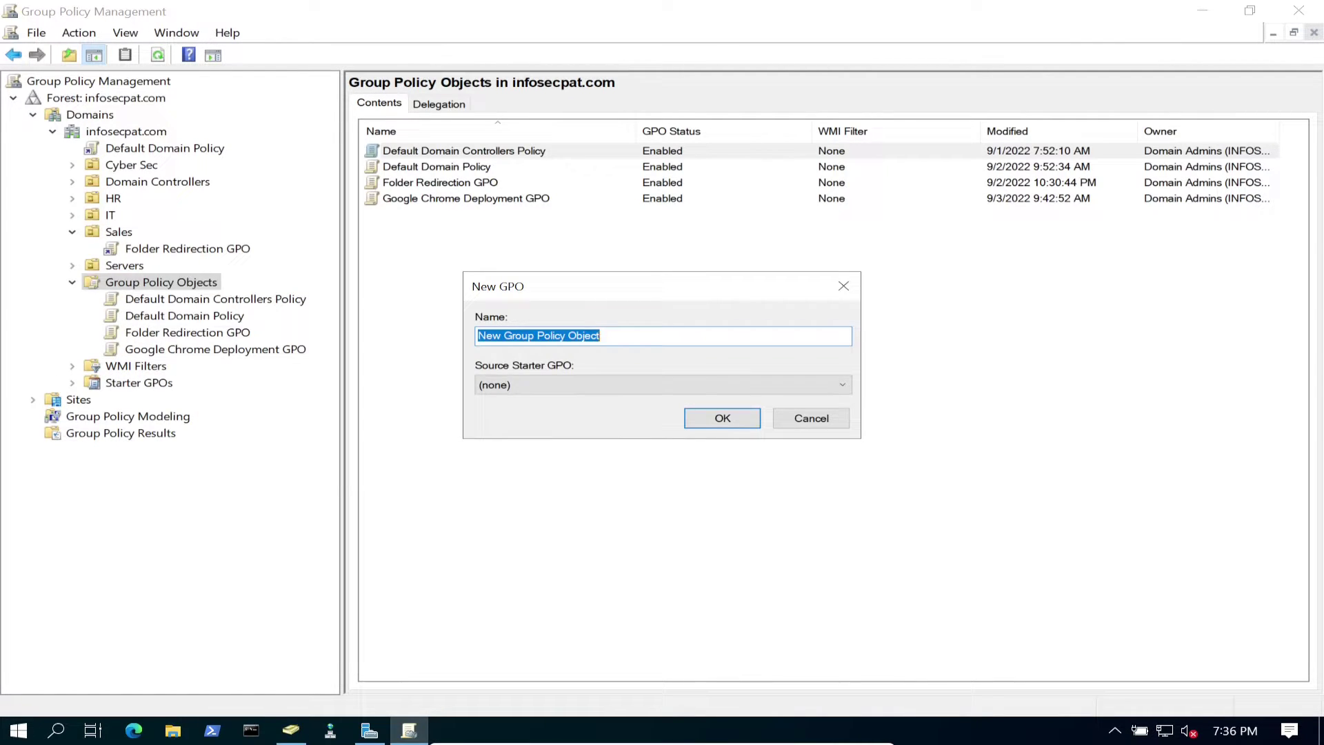
text(Mappe)
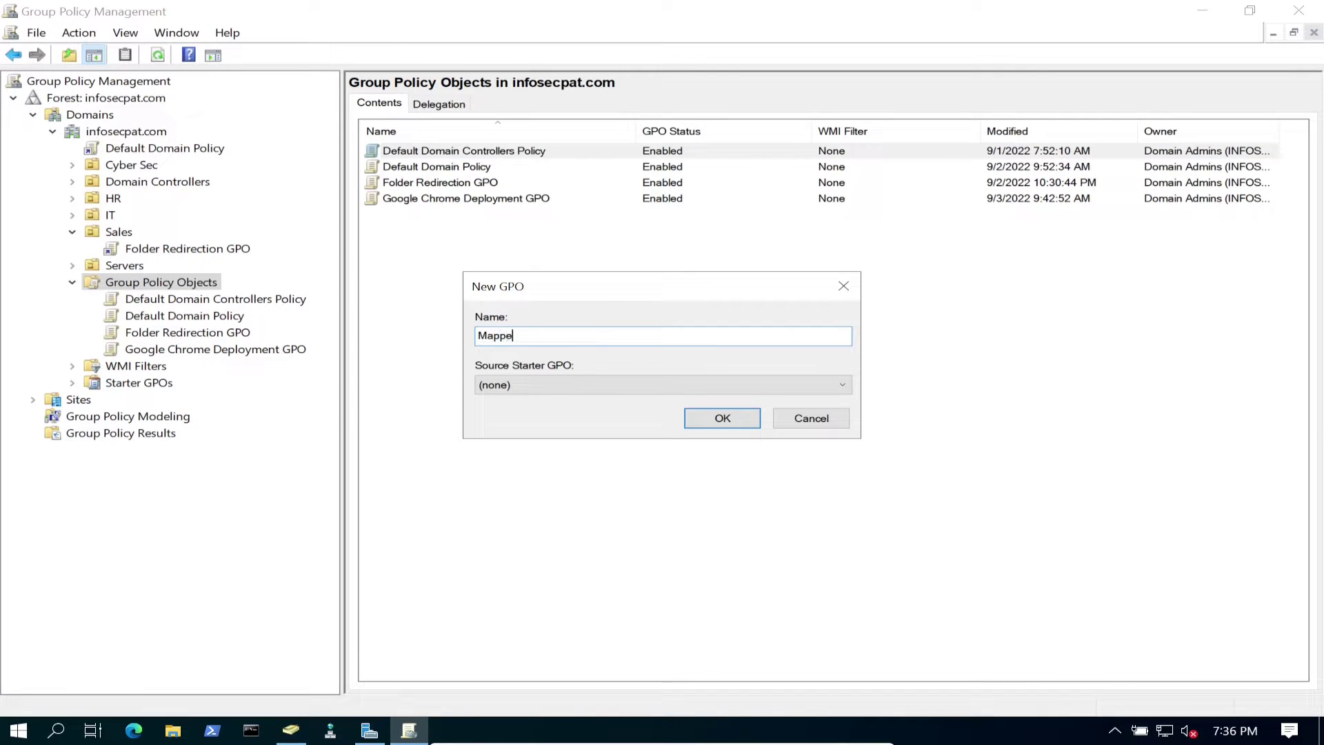
text(d Driver)
key(BackSpace)
text(s GPO)
key(Return)
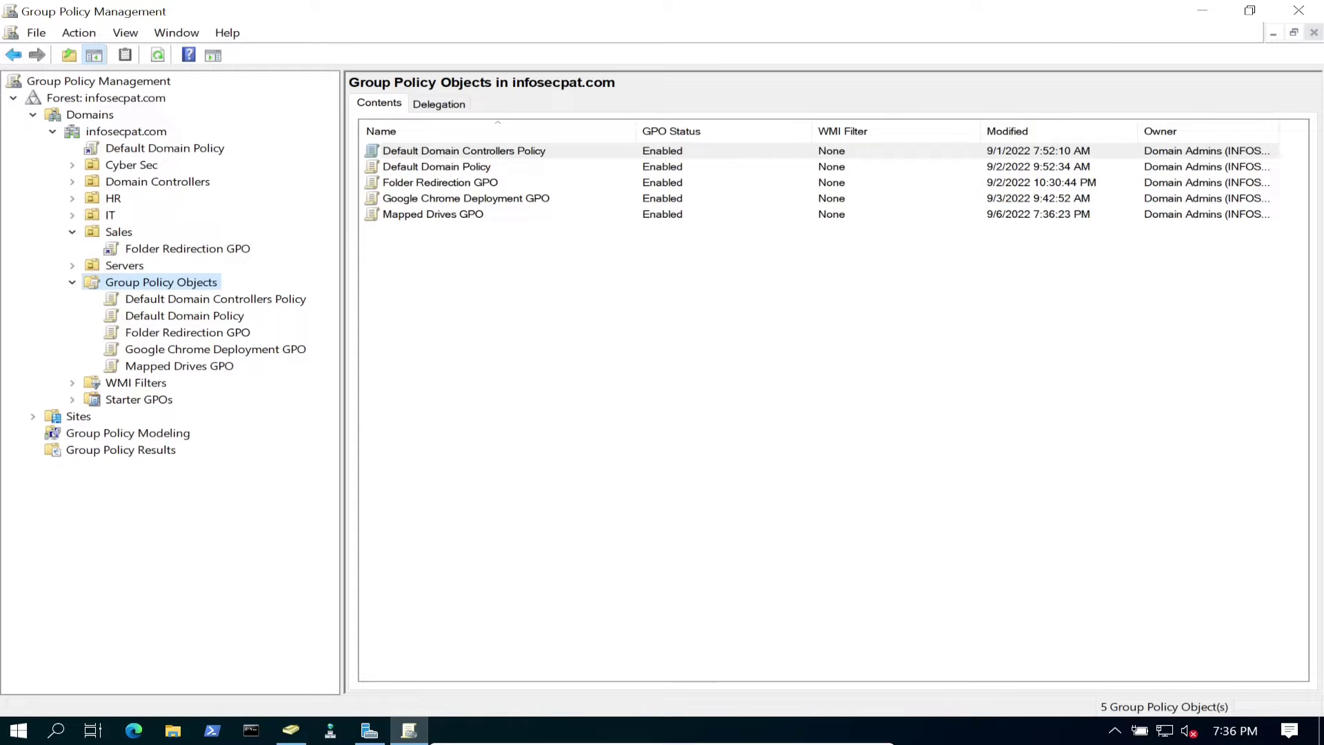
Open Mapped Drives GPO in the Group Policy Management Editor
click(207, 365)
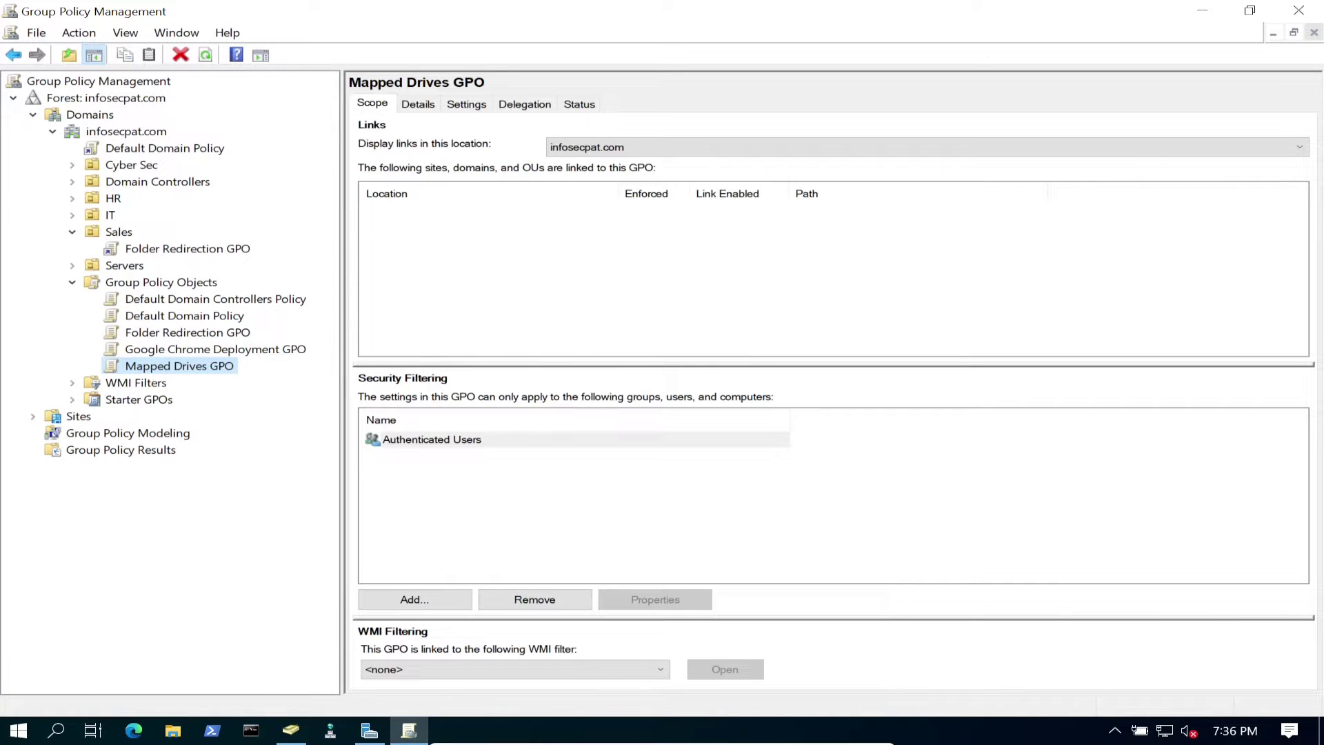
right_click(216, 367)
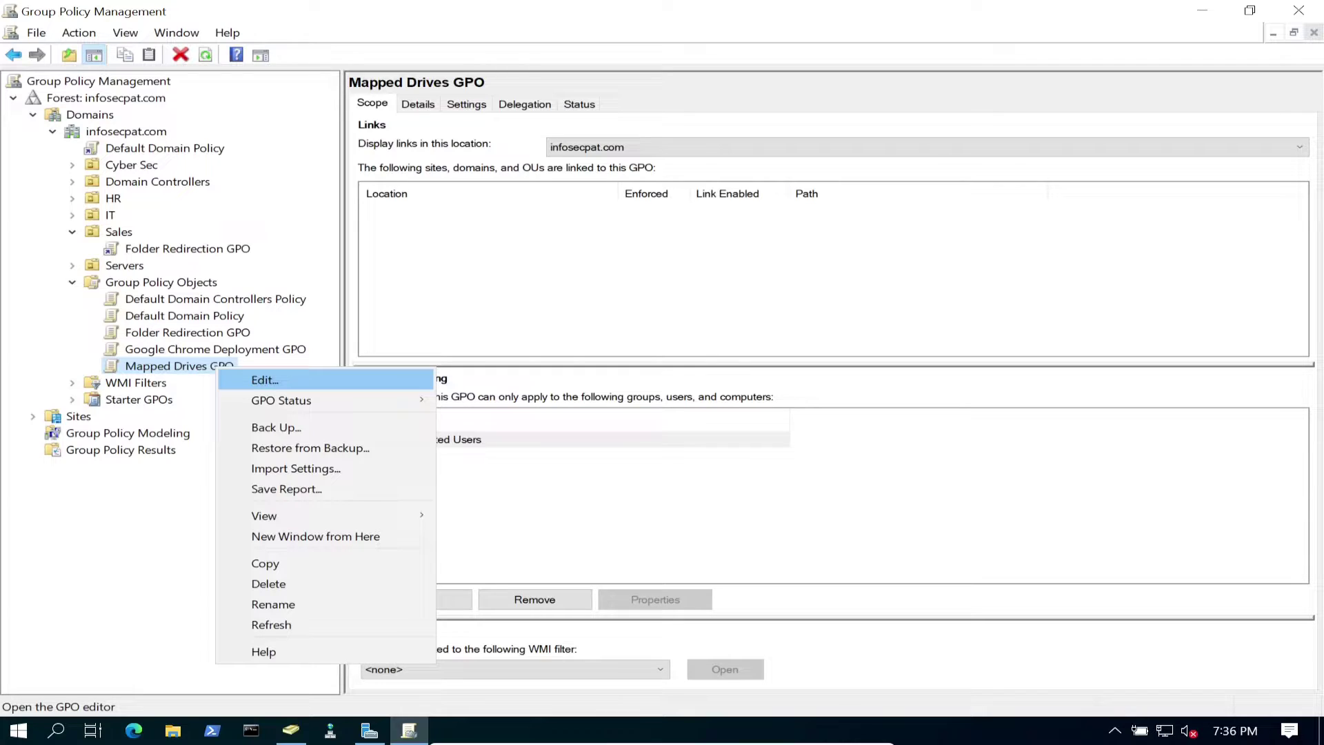
key(Return)
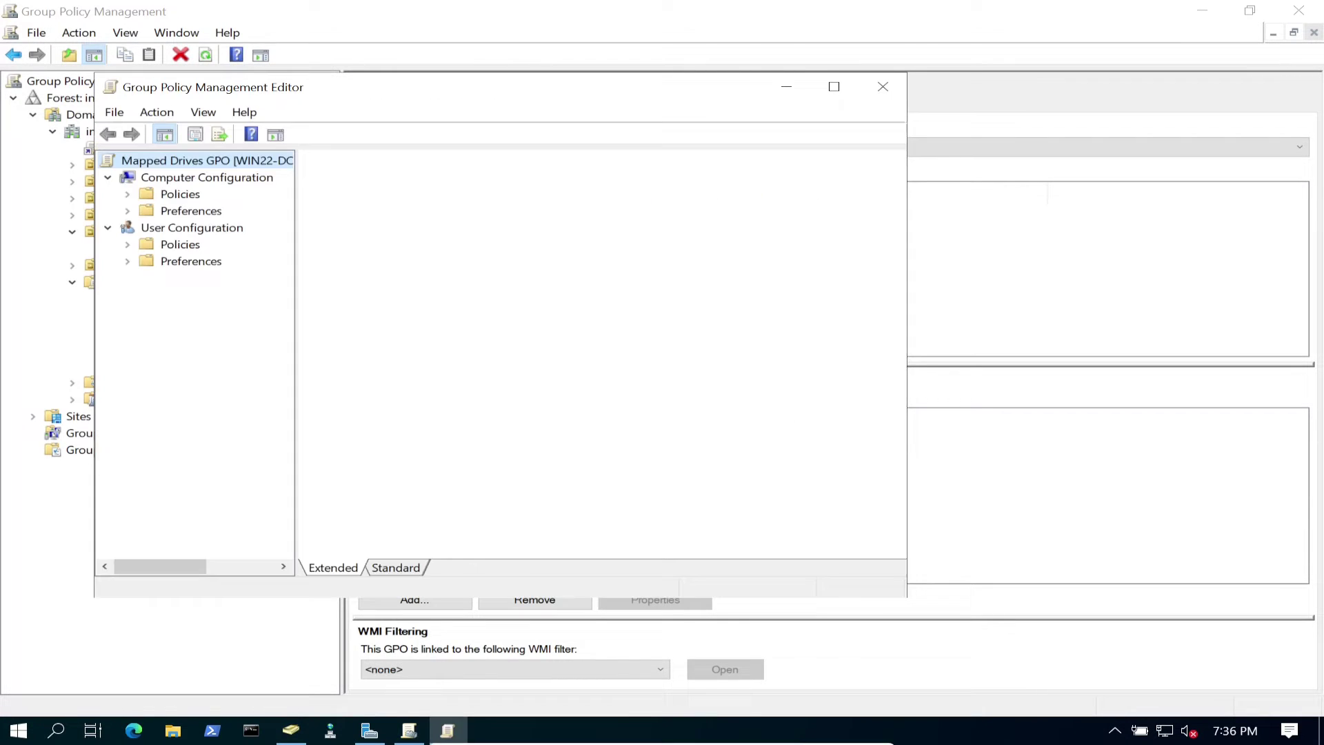
Open Logon properties under User Configuration > Policies > Windows Settings > Scripts (Logon/Logoff)
click(192, 227)
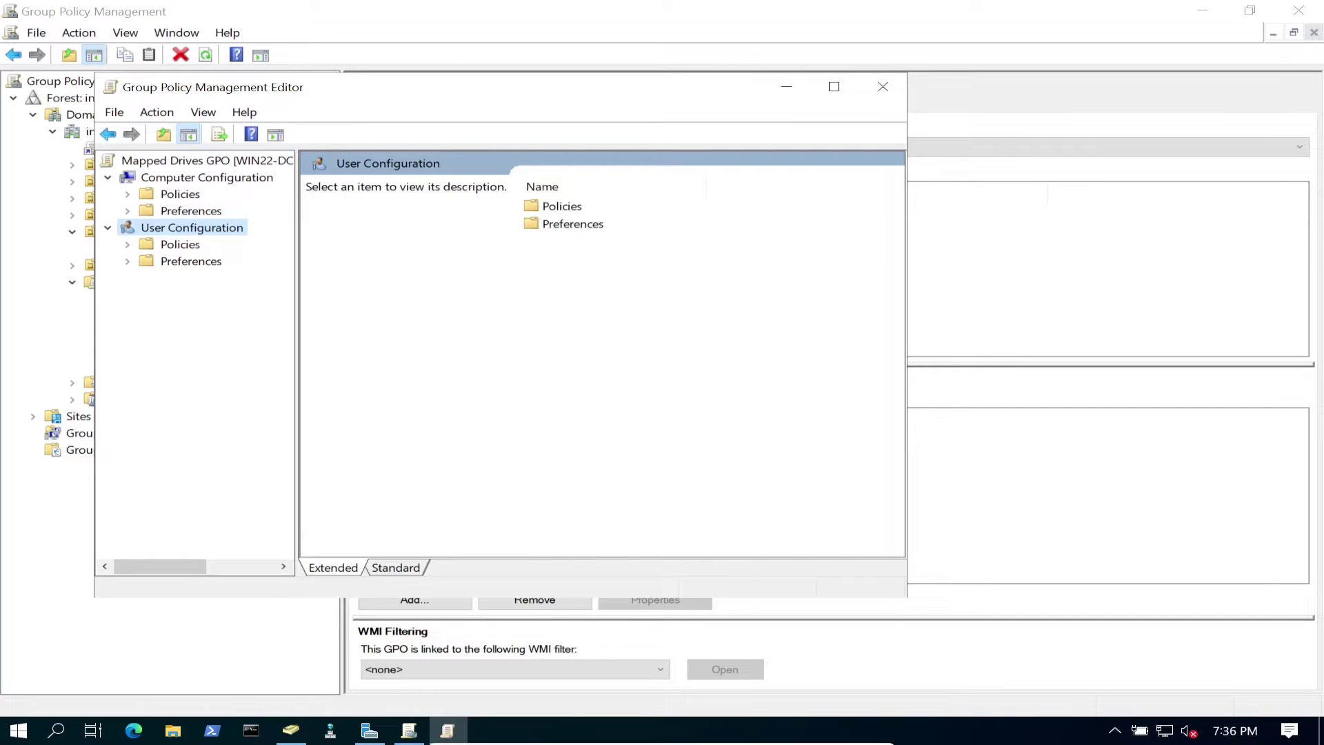
double_click(180, 244)
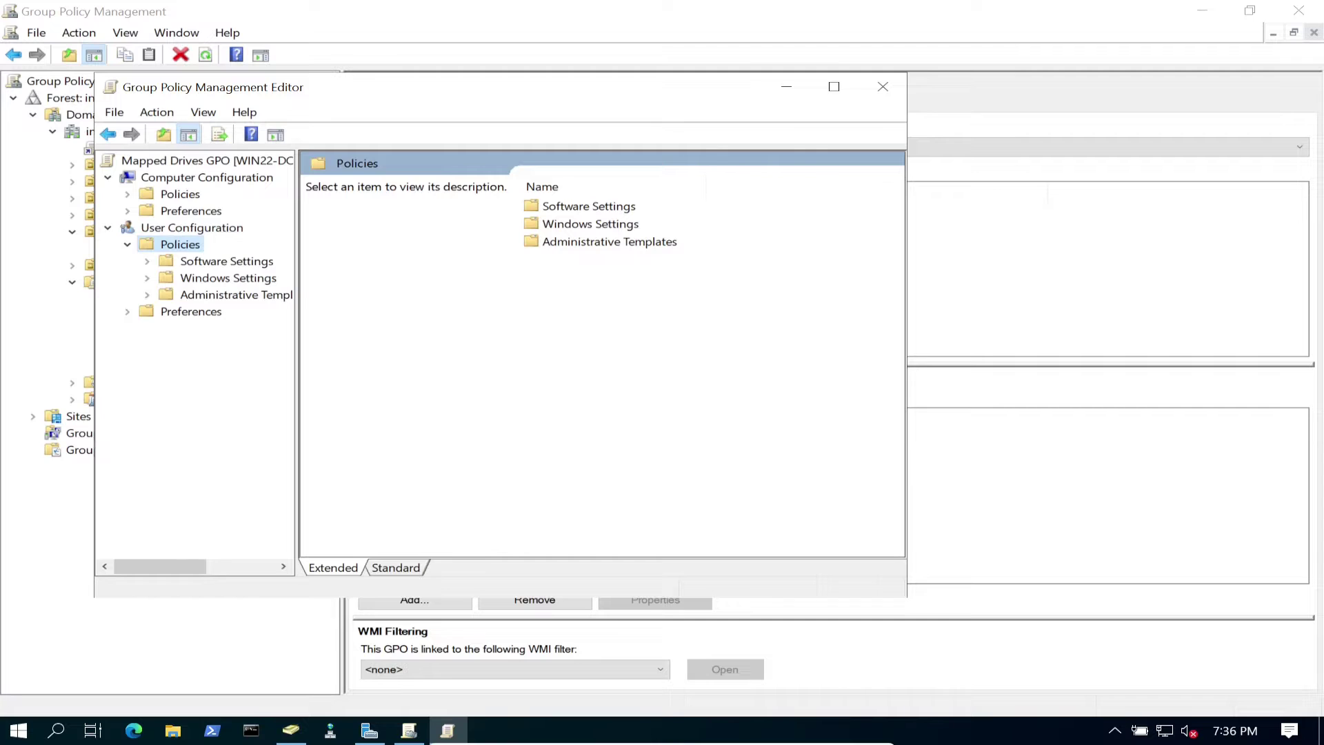
double_click(228, 277)
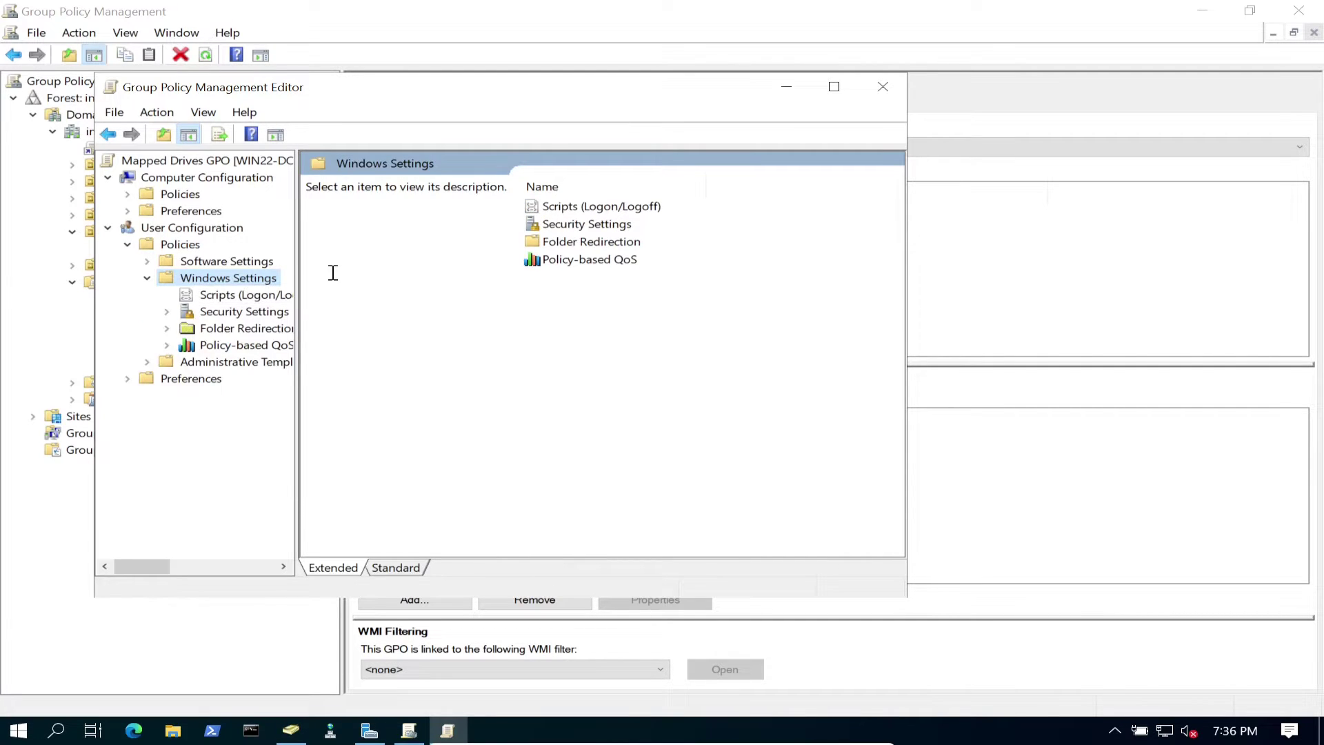
drag(298, 359, 468, 358)
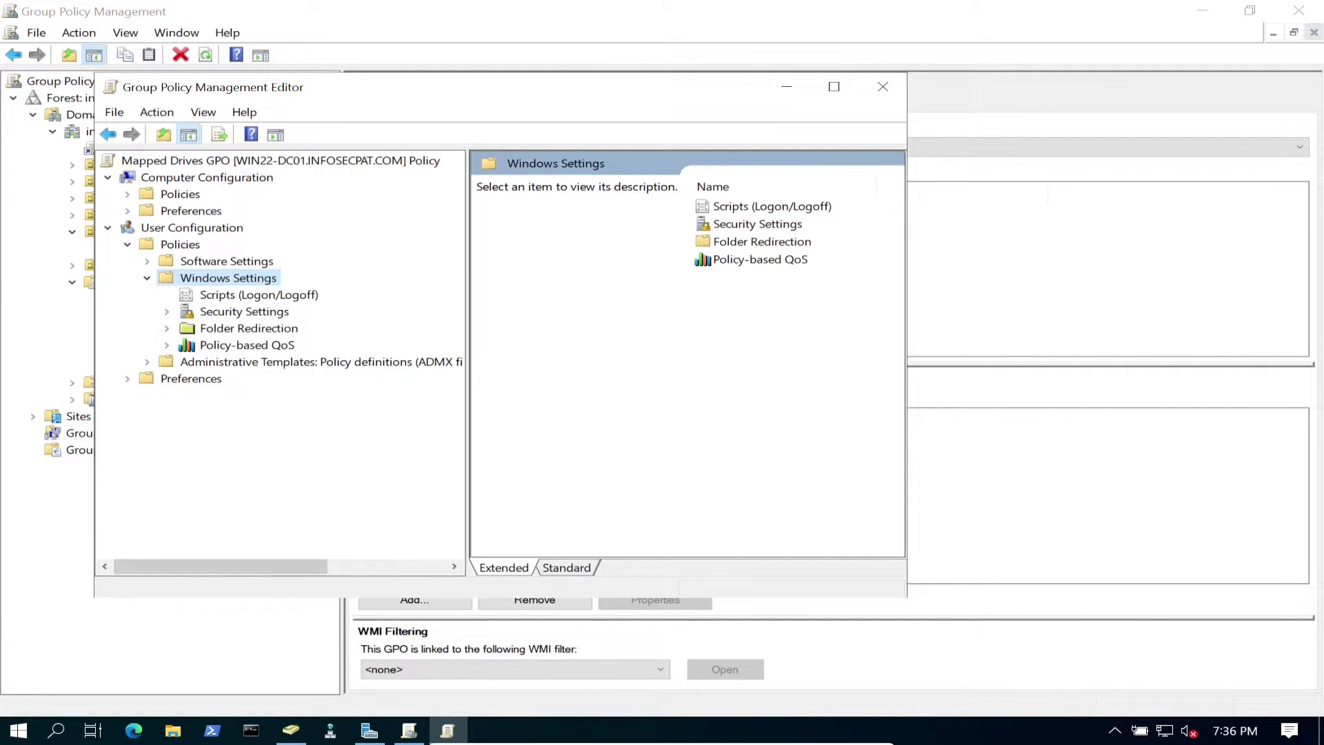
click(258, 295)
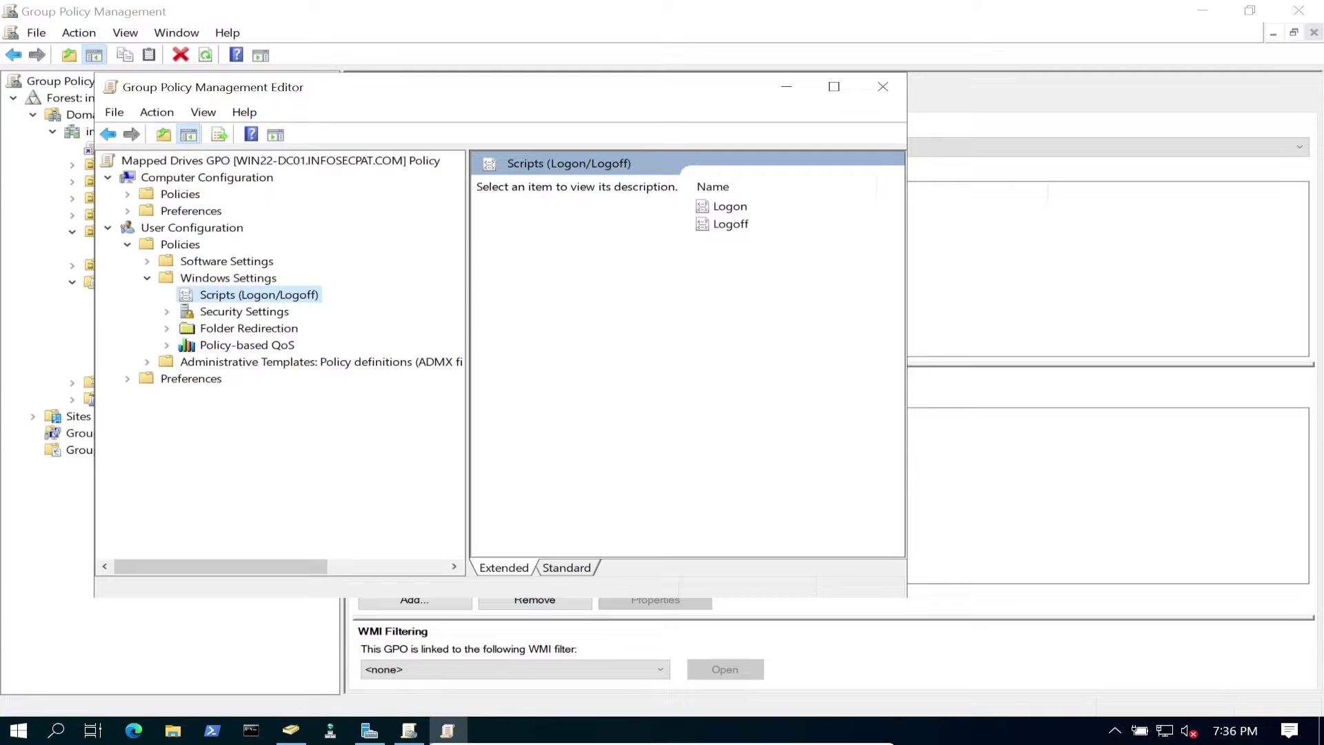
click(730, 207)
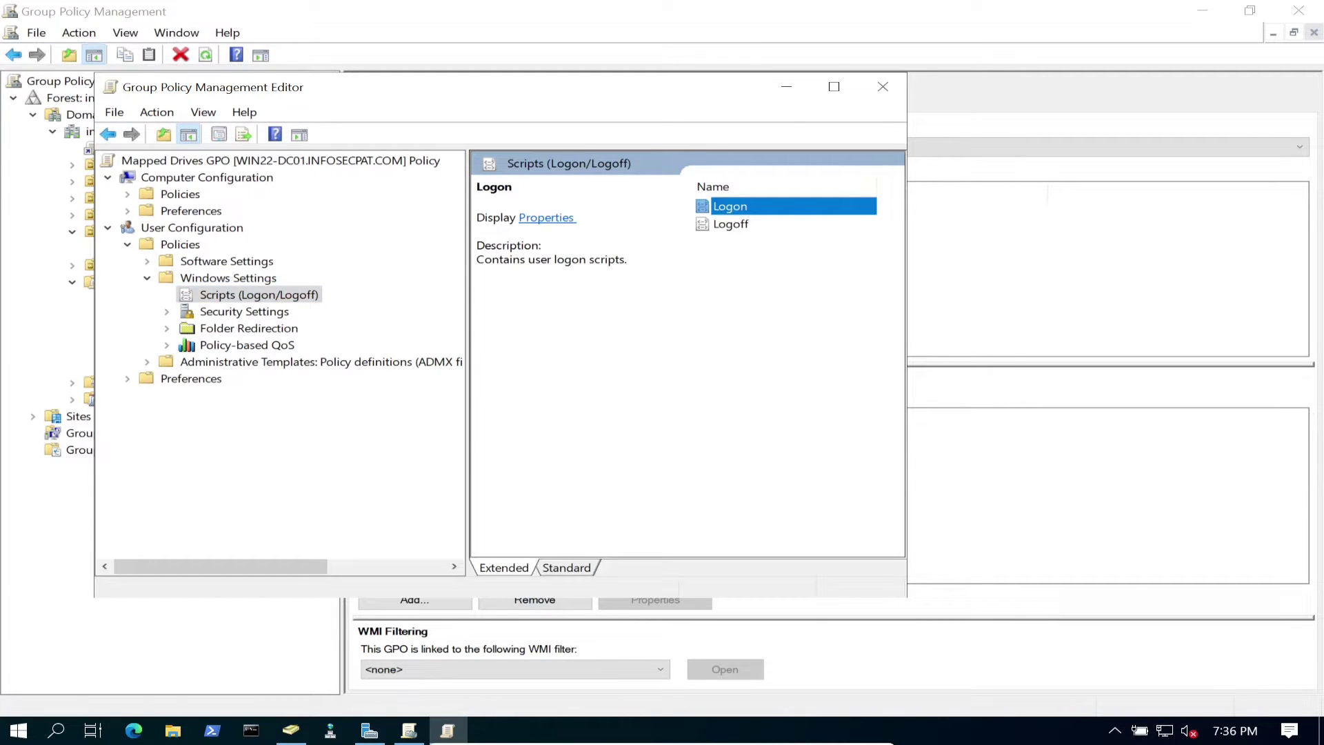
key(Return)
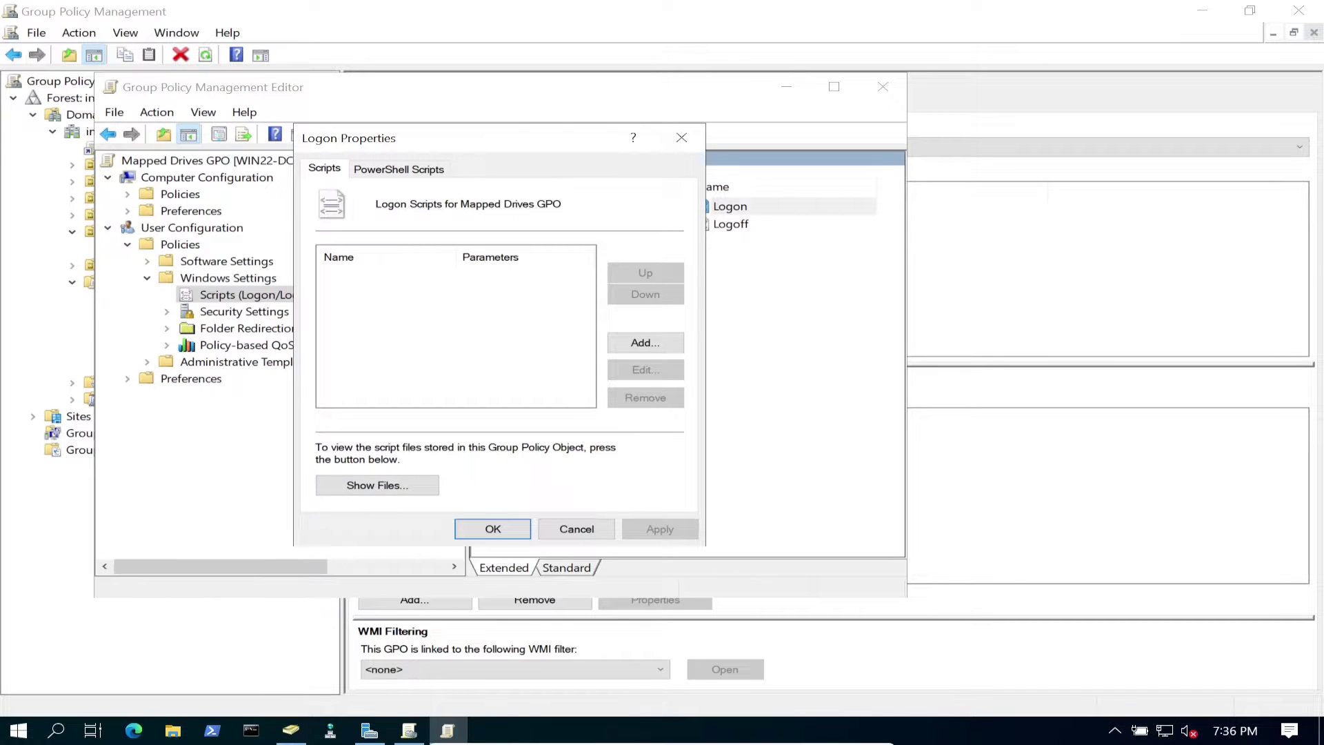
Open the GPO's Logon scripts folder through Show Files and check its full path
click(378, 484)
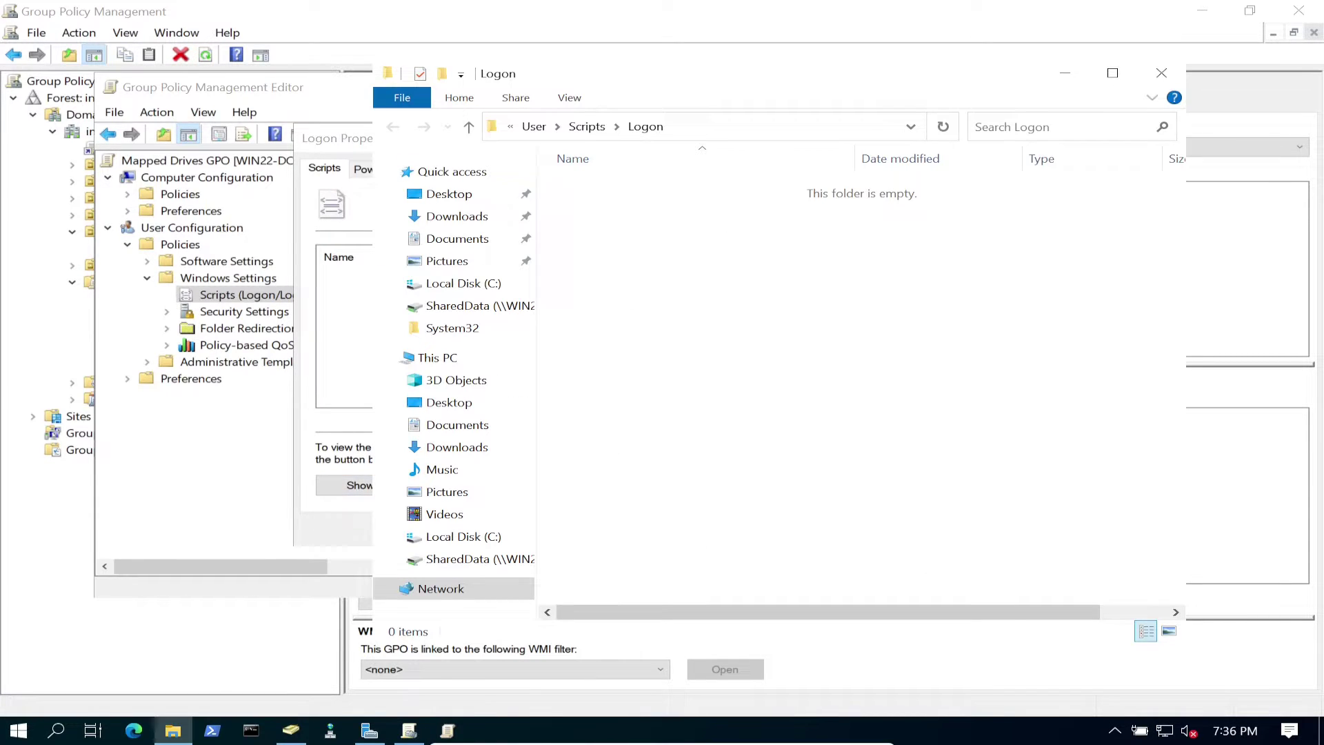
key(alt+d)
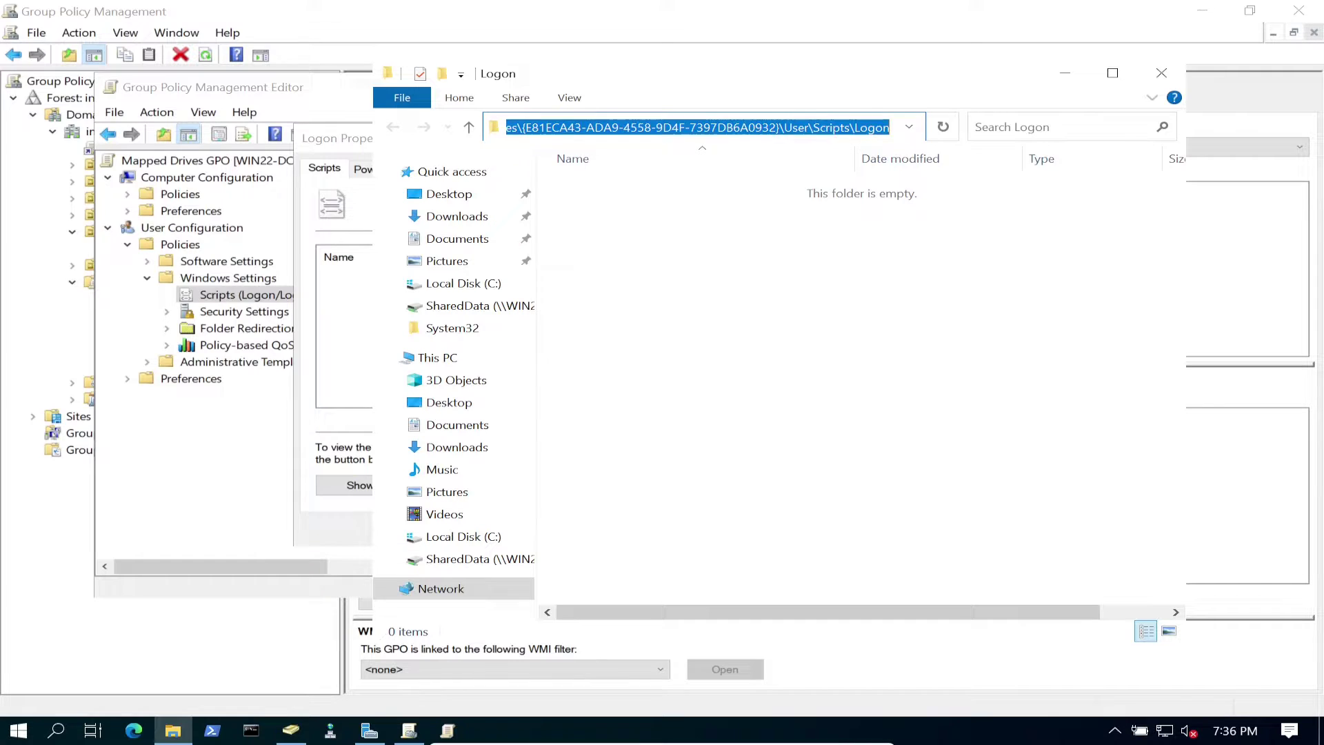
key(Escape)
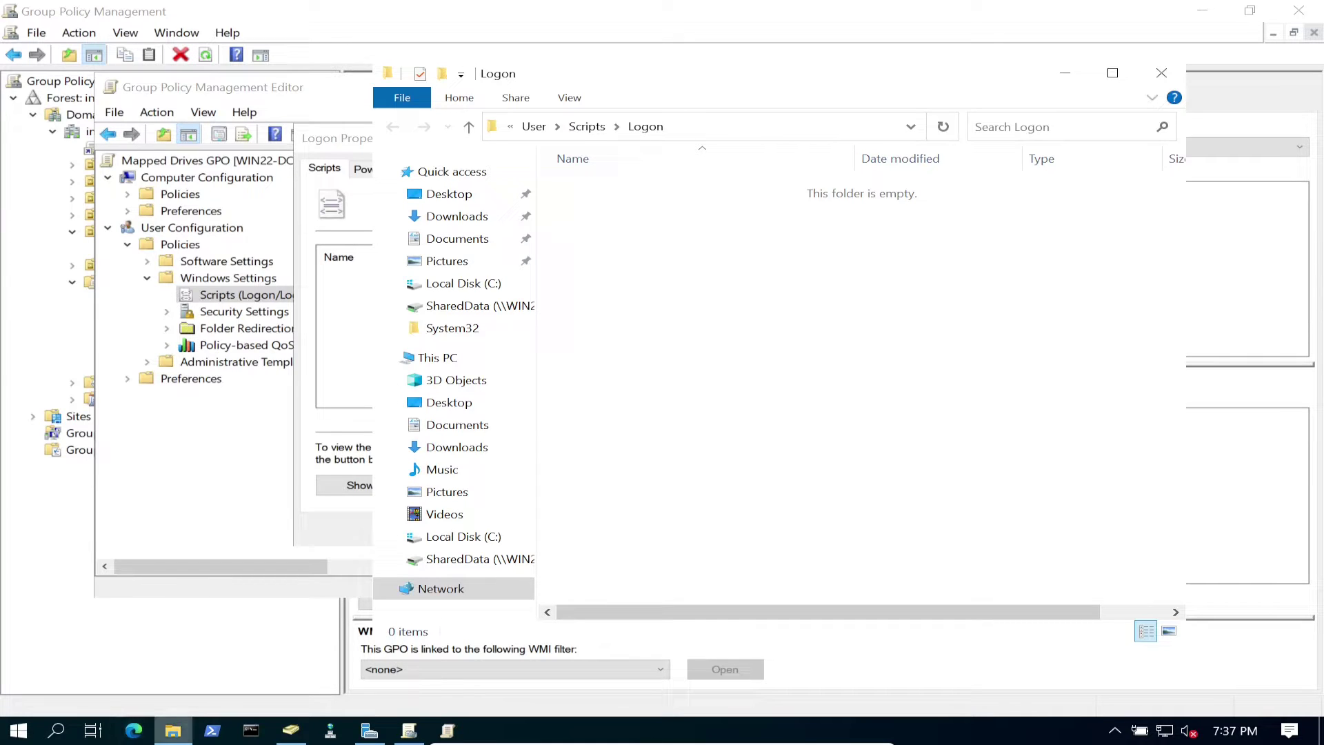
Copy mapdrives.bat from the Desktop into the Logon folder, then close both Explorer windows
right_click(173, 730)
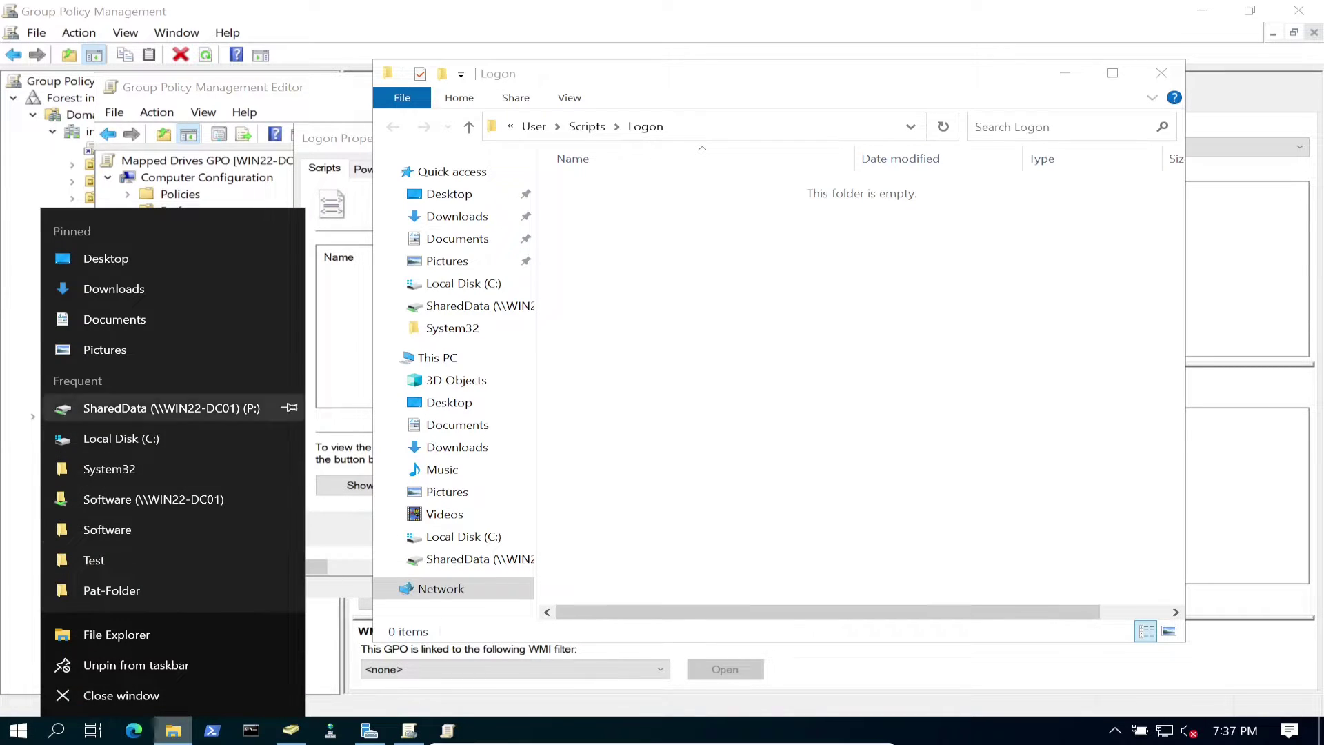
click(105, 258)
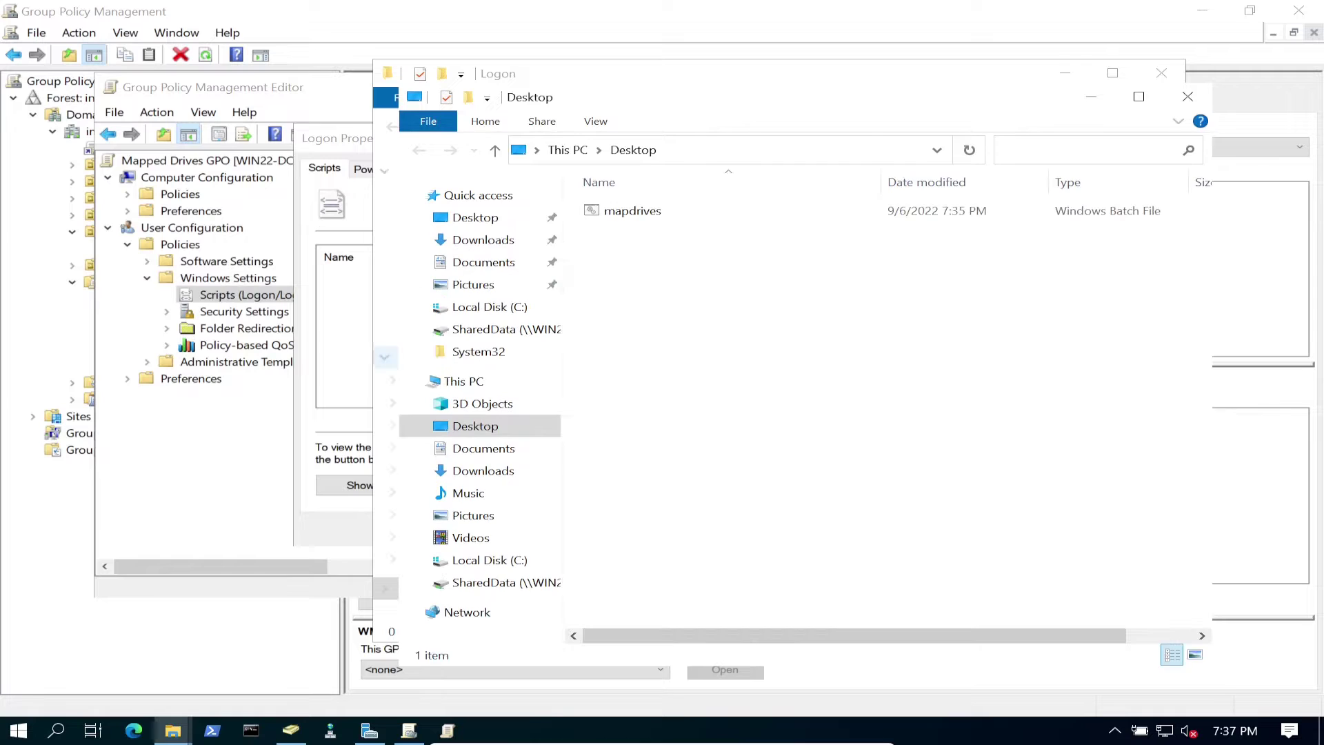
click(628, 211)
right_click(628, 211)
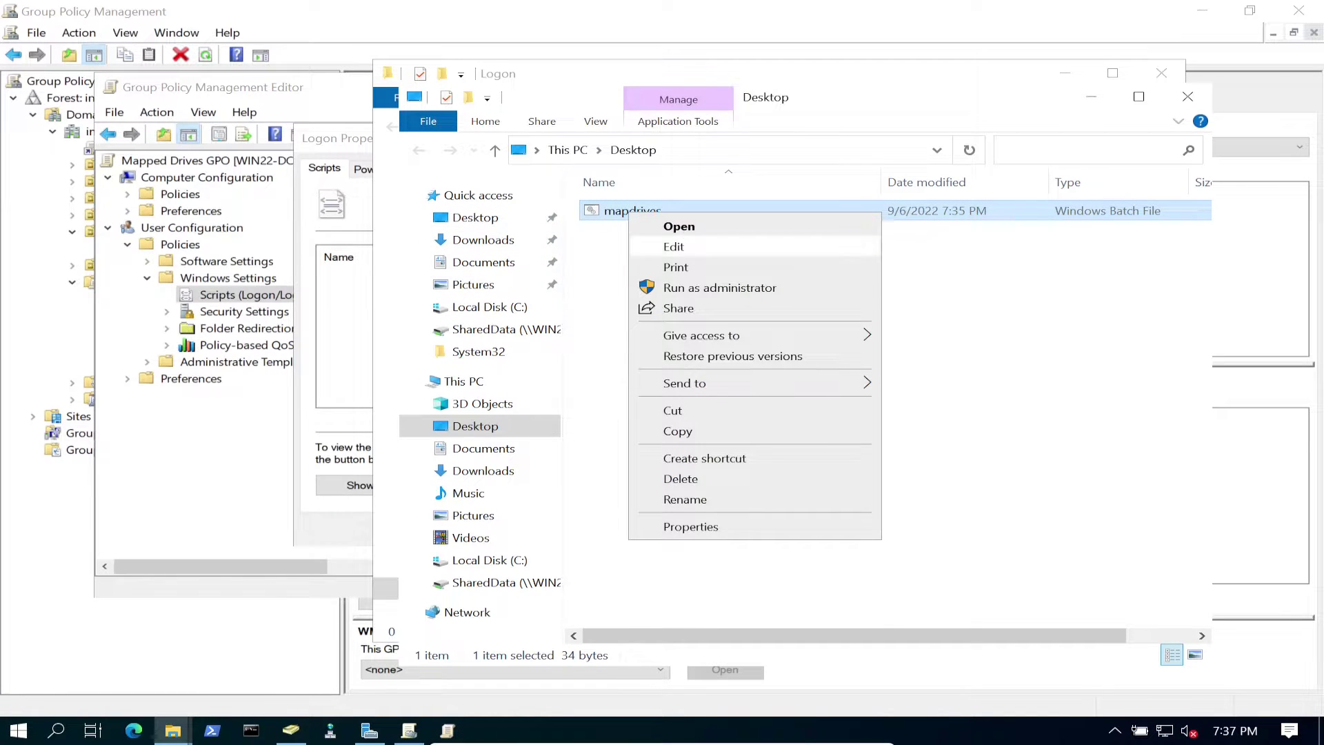
click(677, 431)
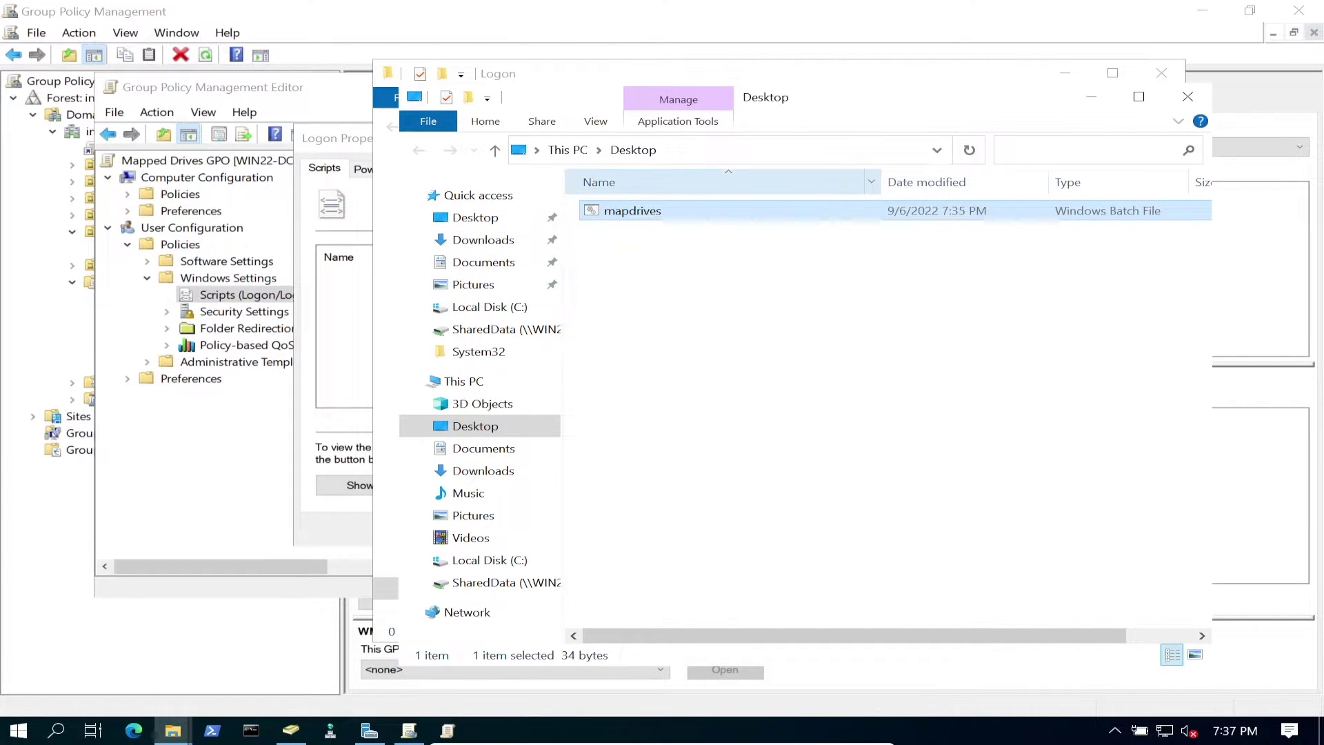
click(1188, 97)
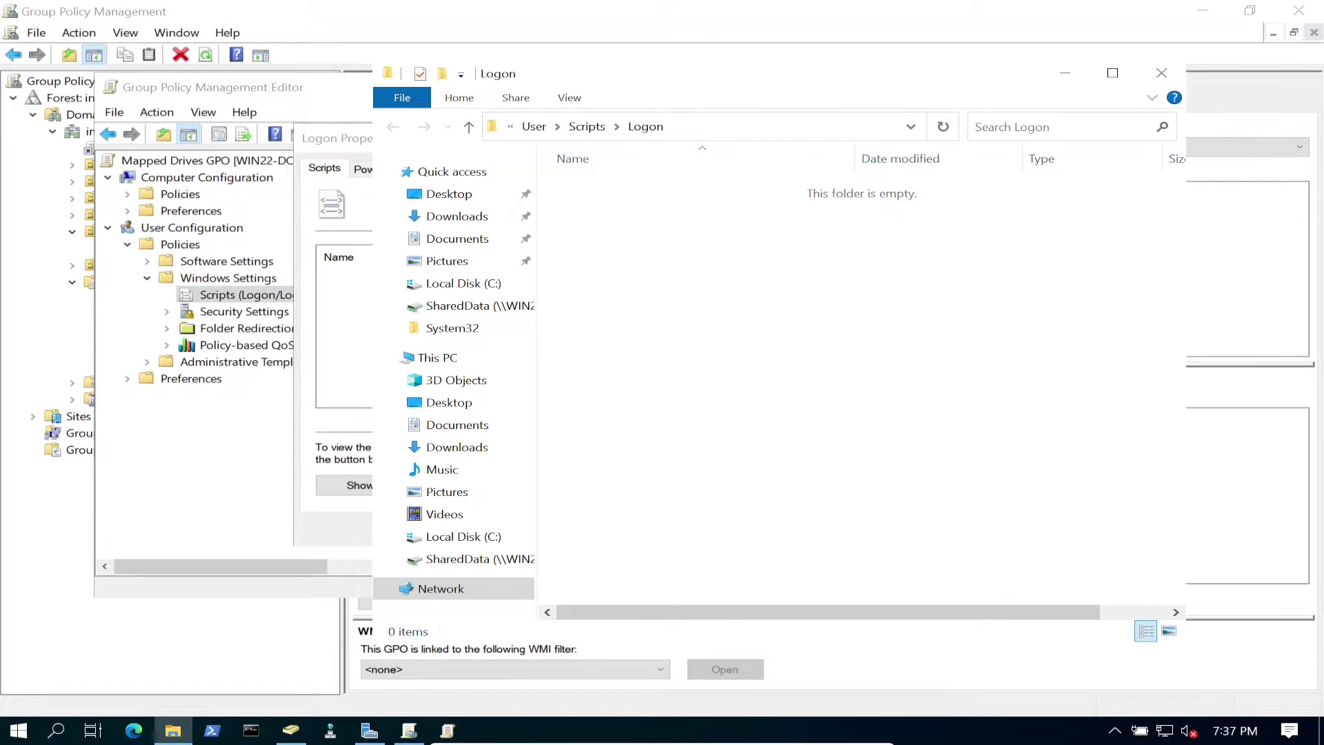
right_click(799, 308)
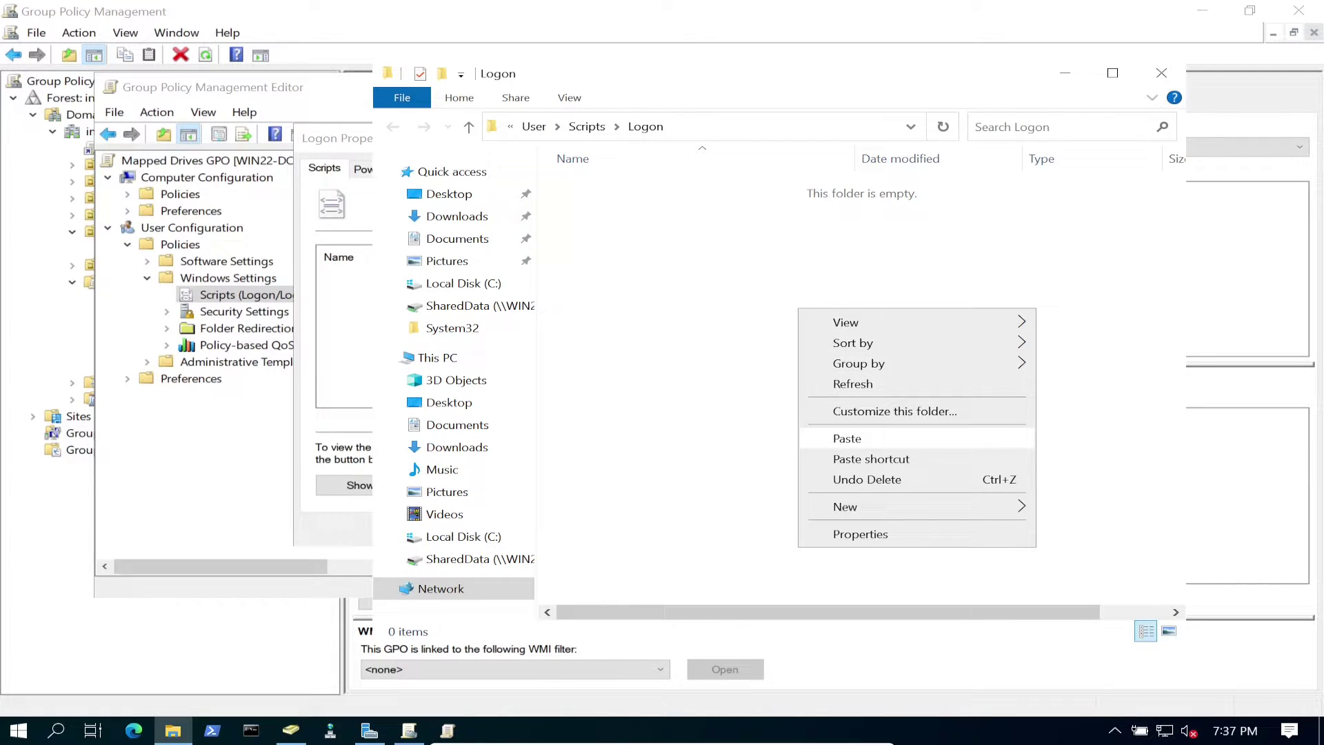
click(847, 438)
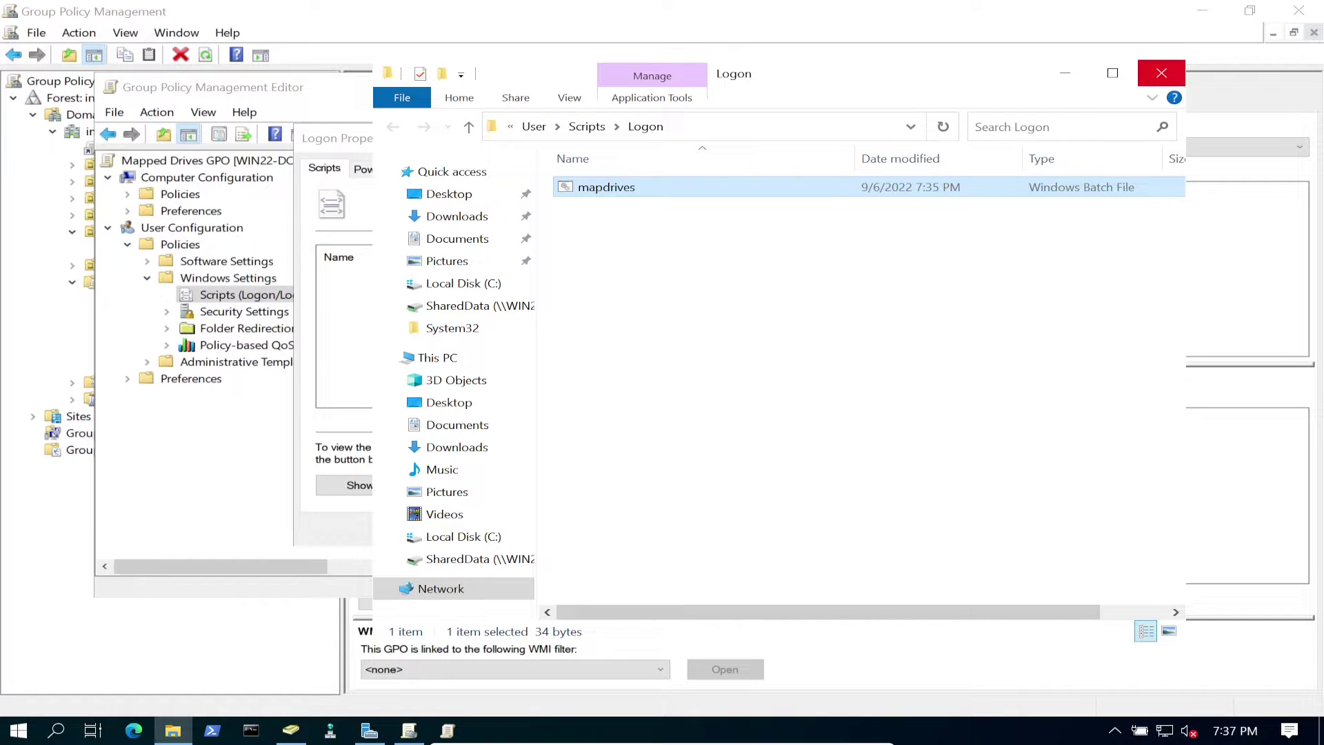
click(1173, 81)
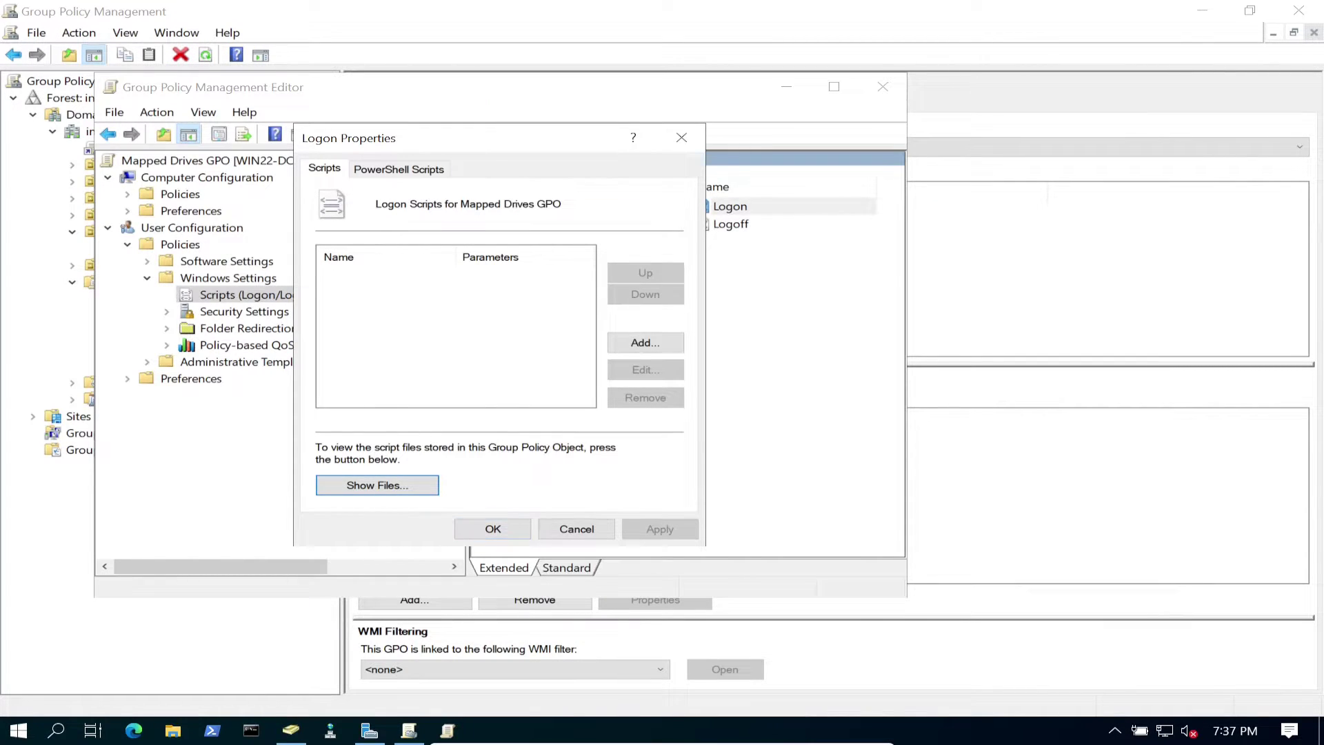
Add mapdrives.bat as the user logon script, apply it and close Logon Properties
key(Return)
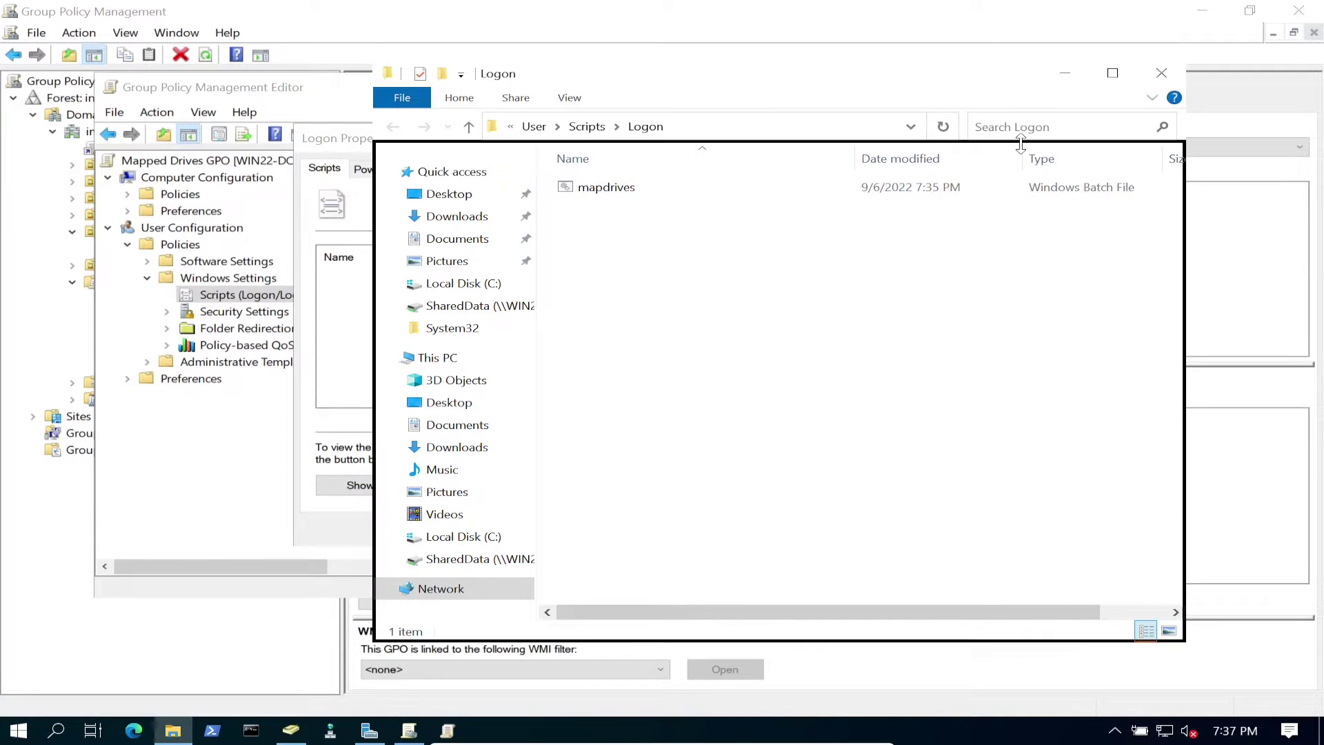
click(1161, 73)
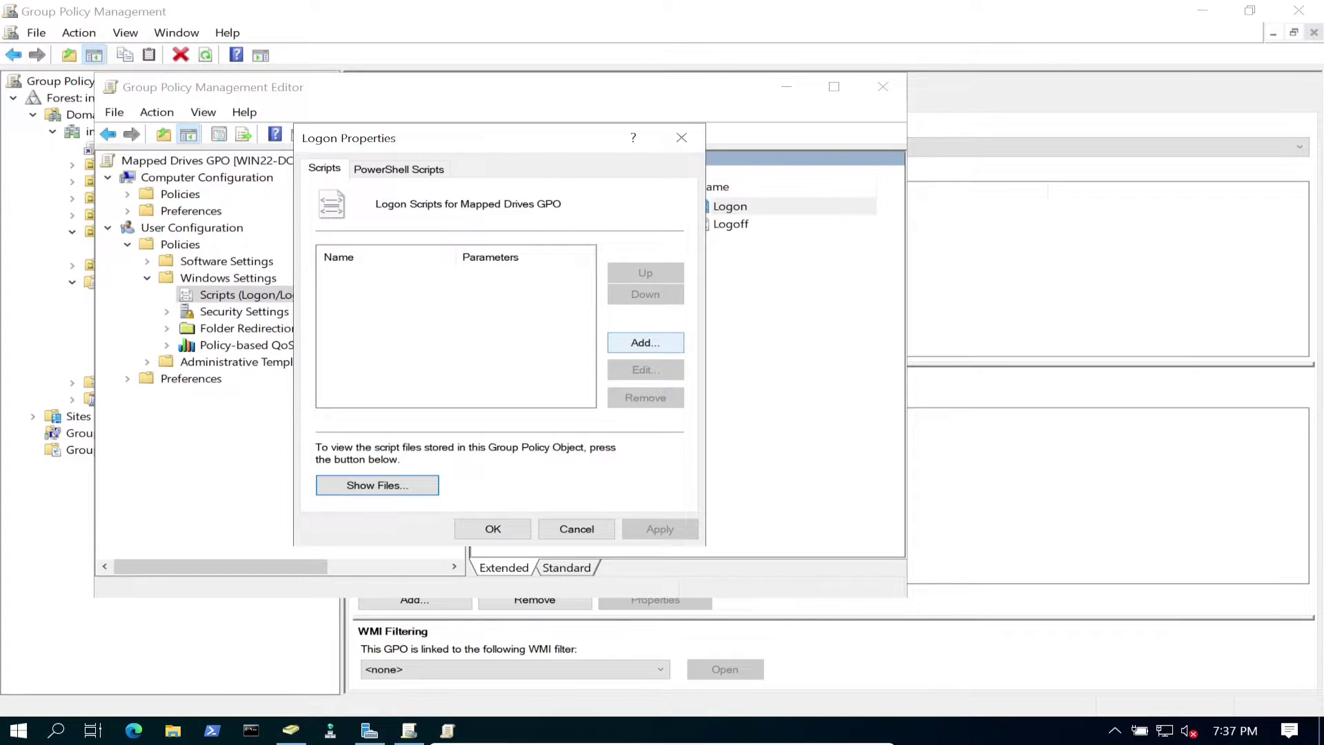
click(644, 343)
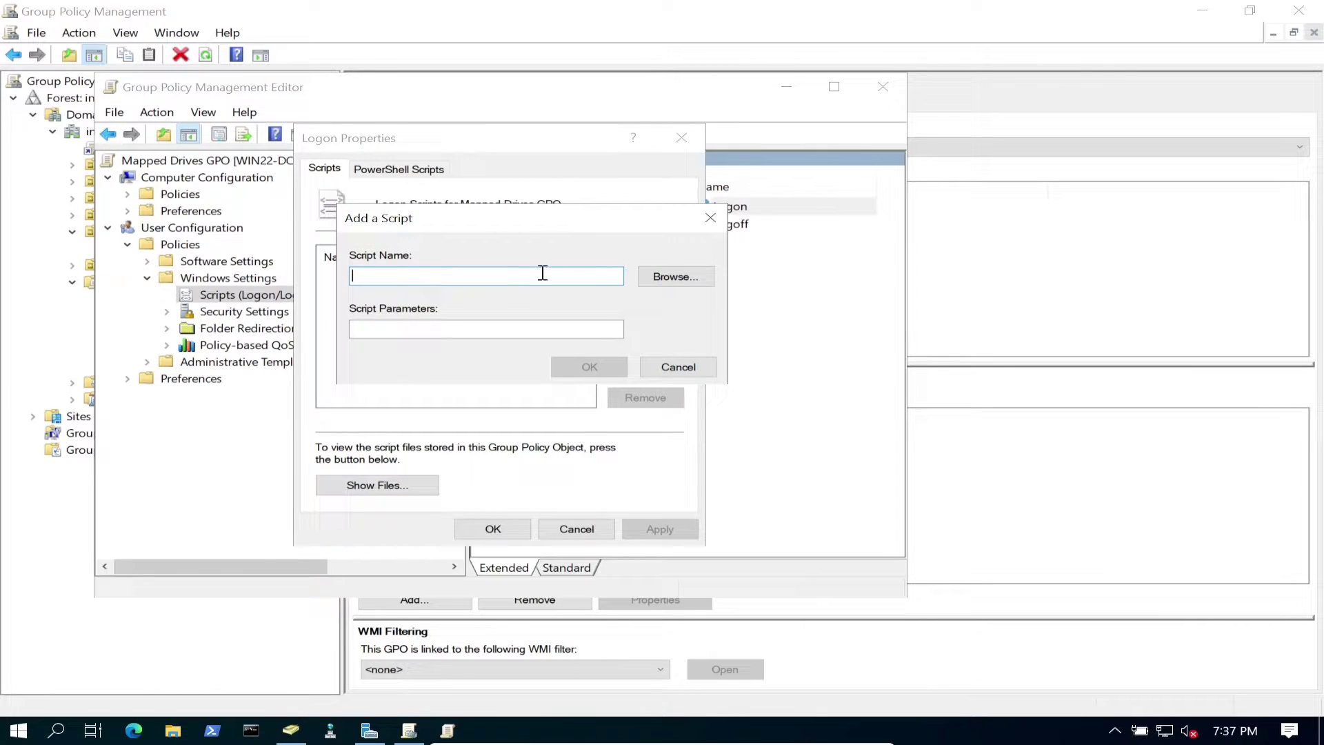
click(676, 276)
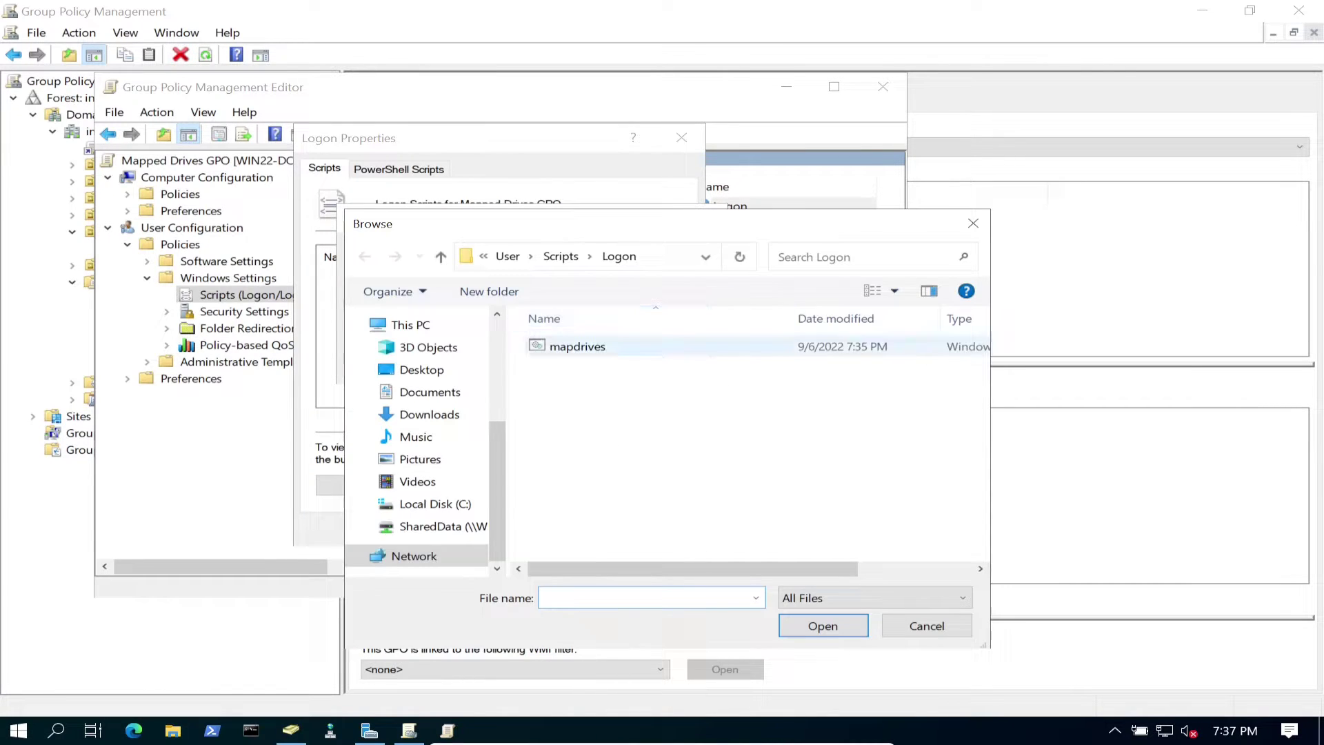
click(587, 347)
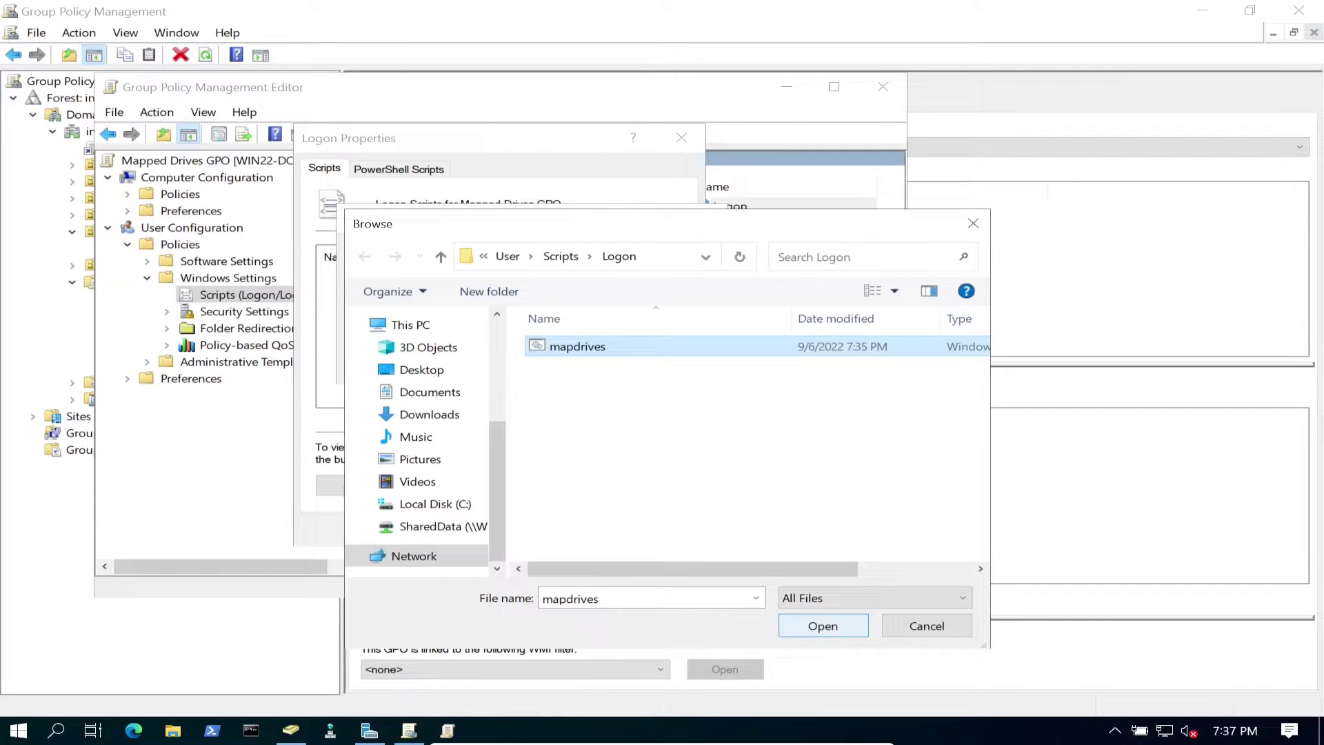
click(822, 626)
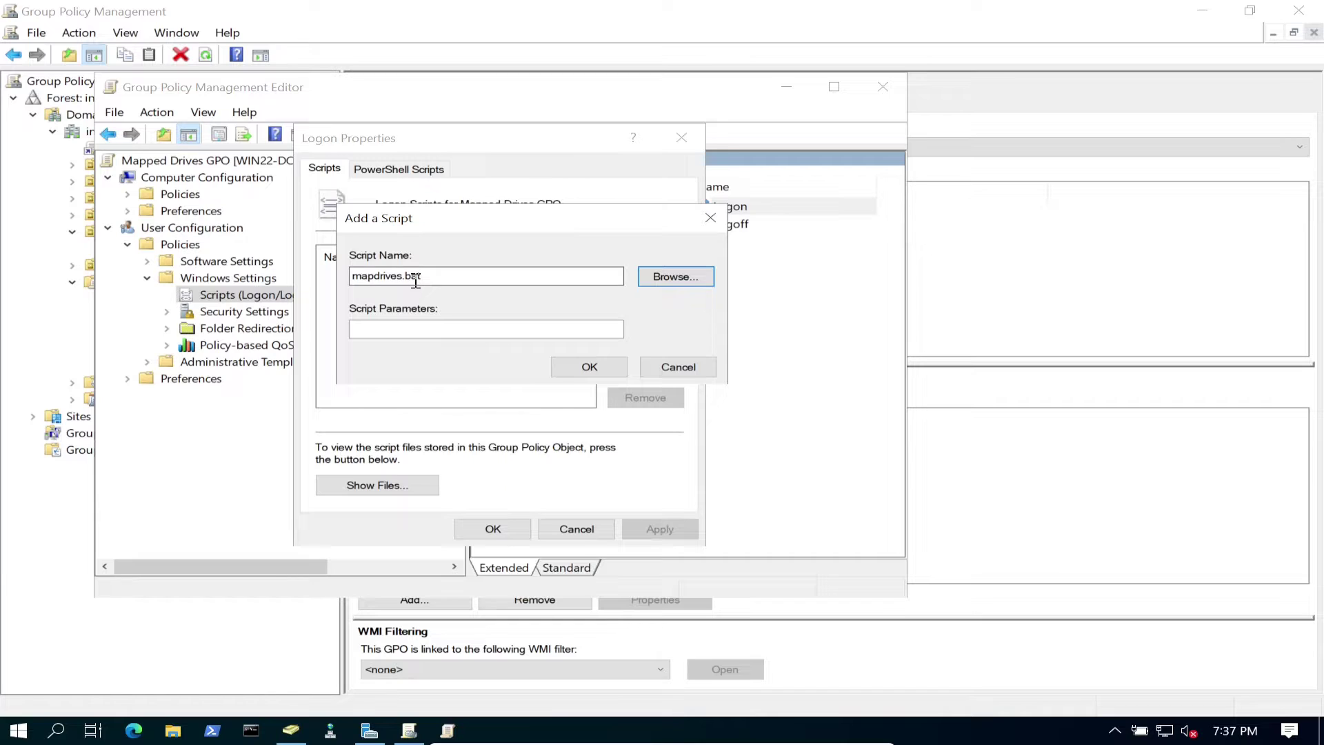
click(589, 367)
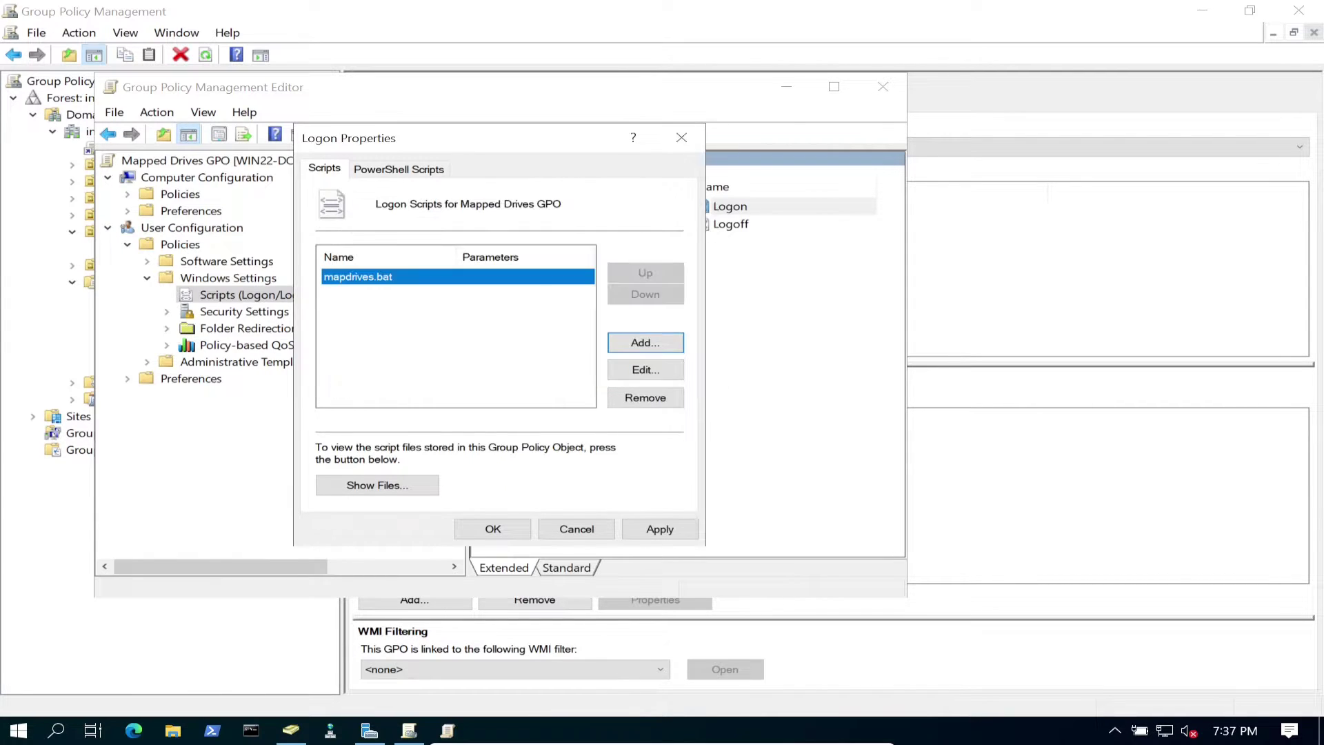
click(660, 529)
click(493, 529)
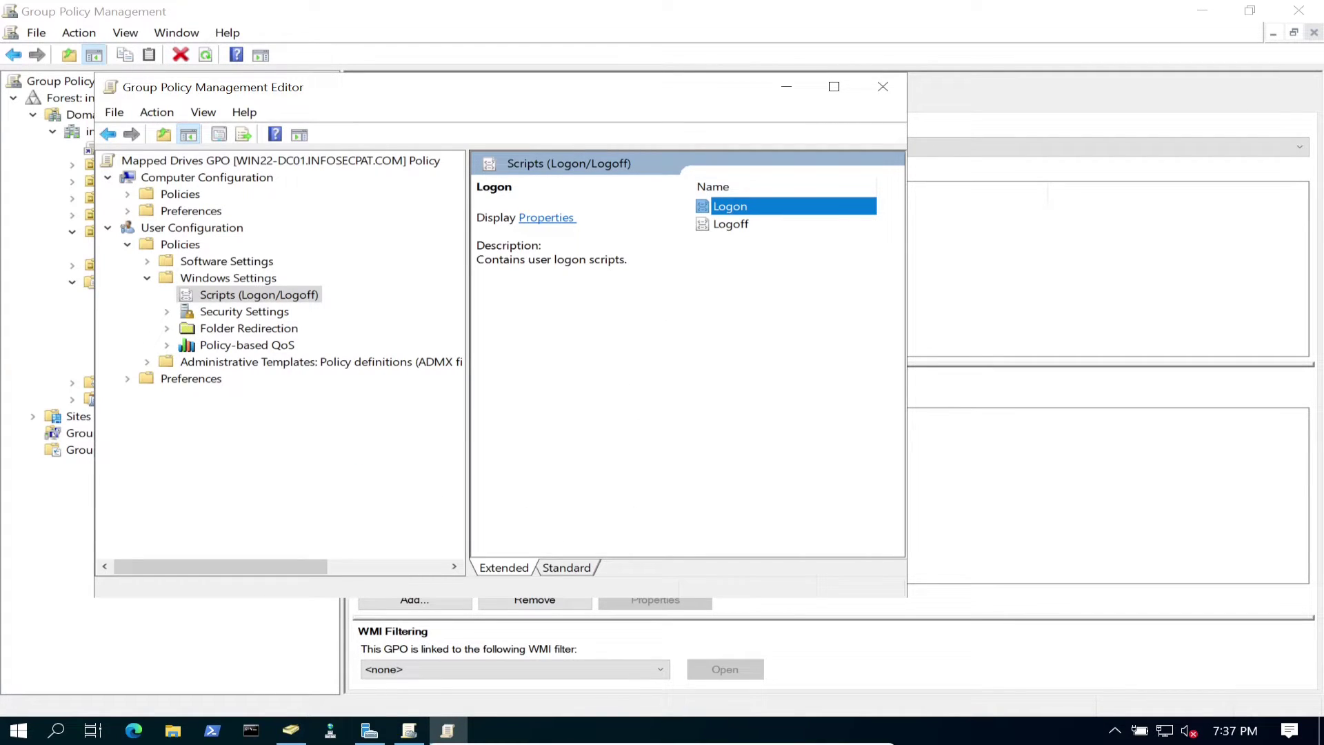
Close the policy editor and select the IT organizational unit
click(883, 86)
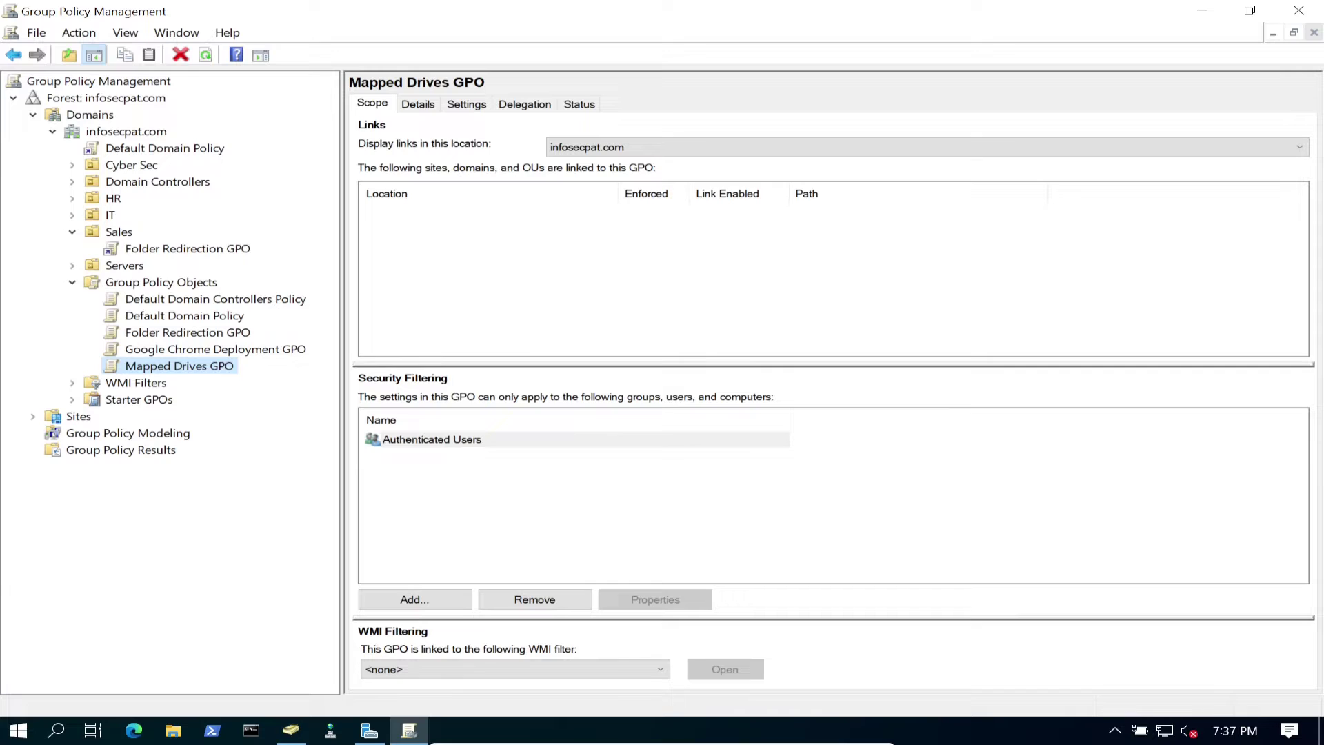
click(110, 215)
click(71, 215)
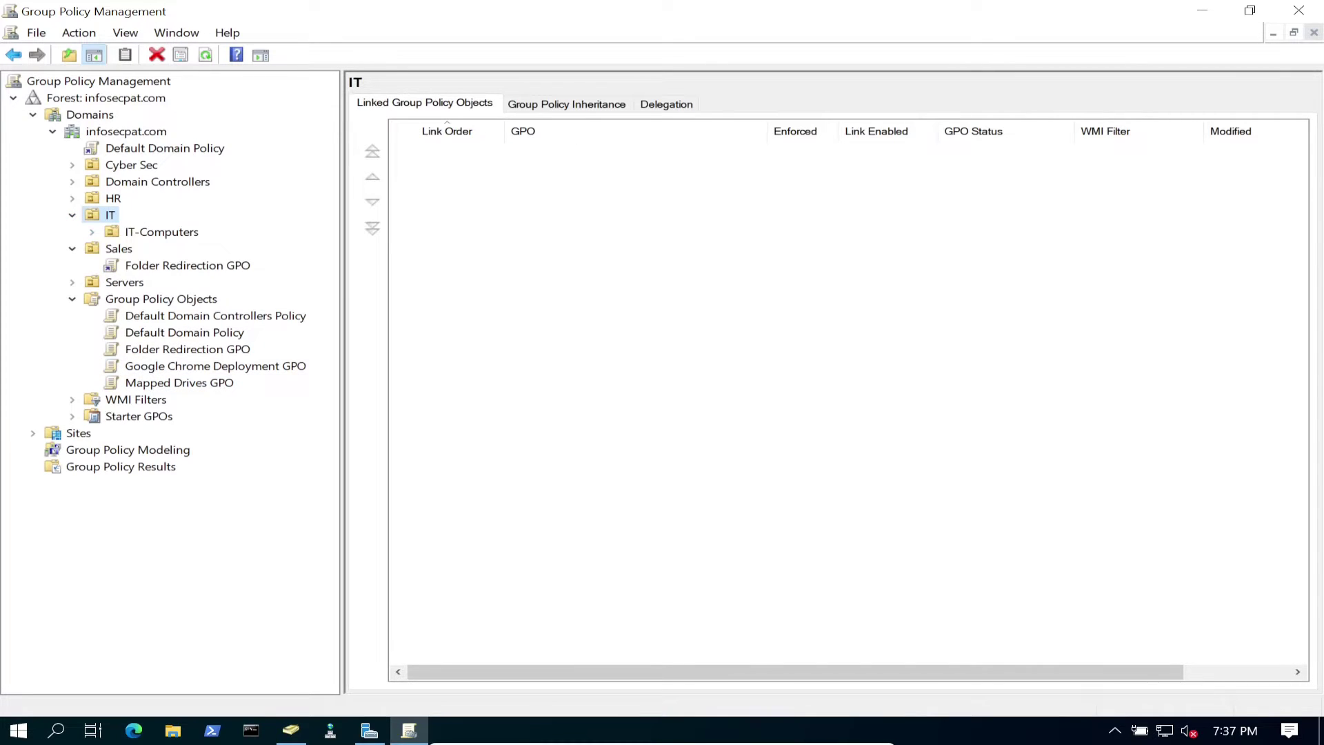
key(F2)
key(Escape)
Link Mapped Drives GPO to the IT OU and close Group Policy Management
key(shift+F10)
key(Down)
key(Down)
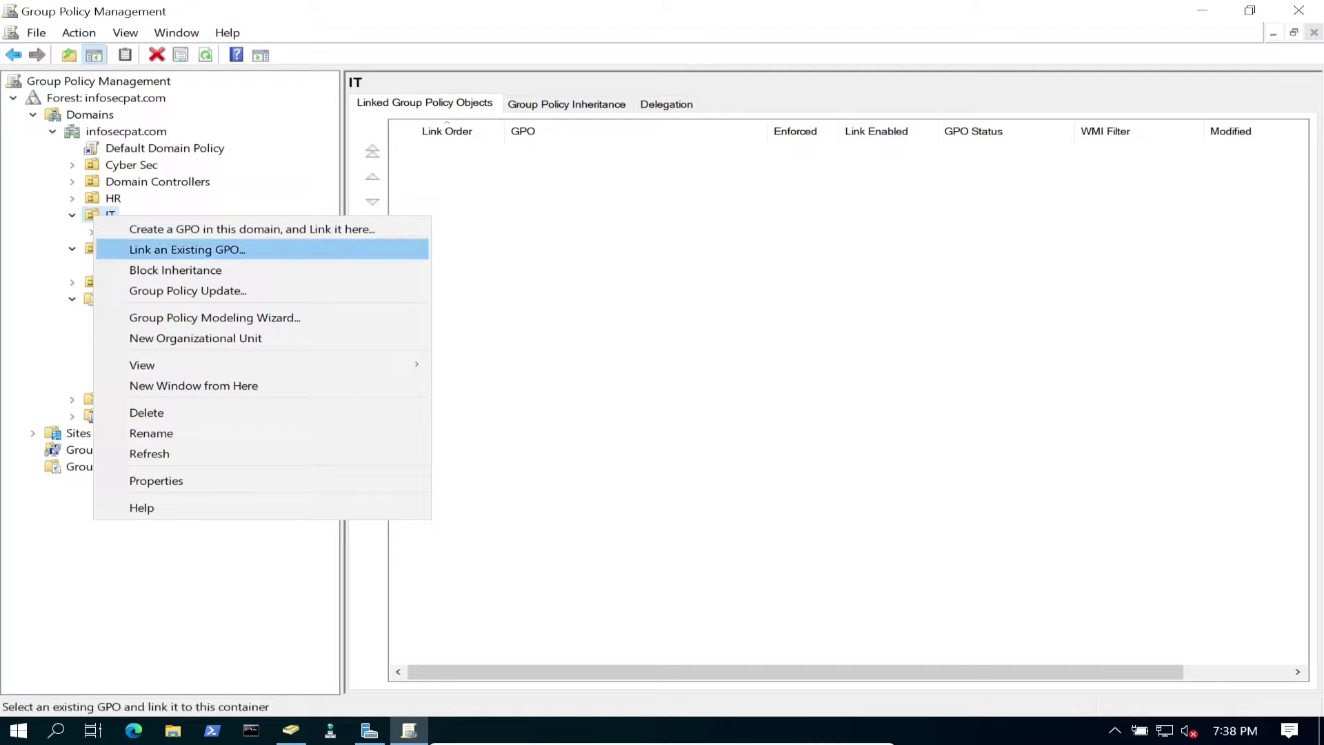
key(Return)
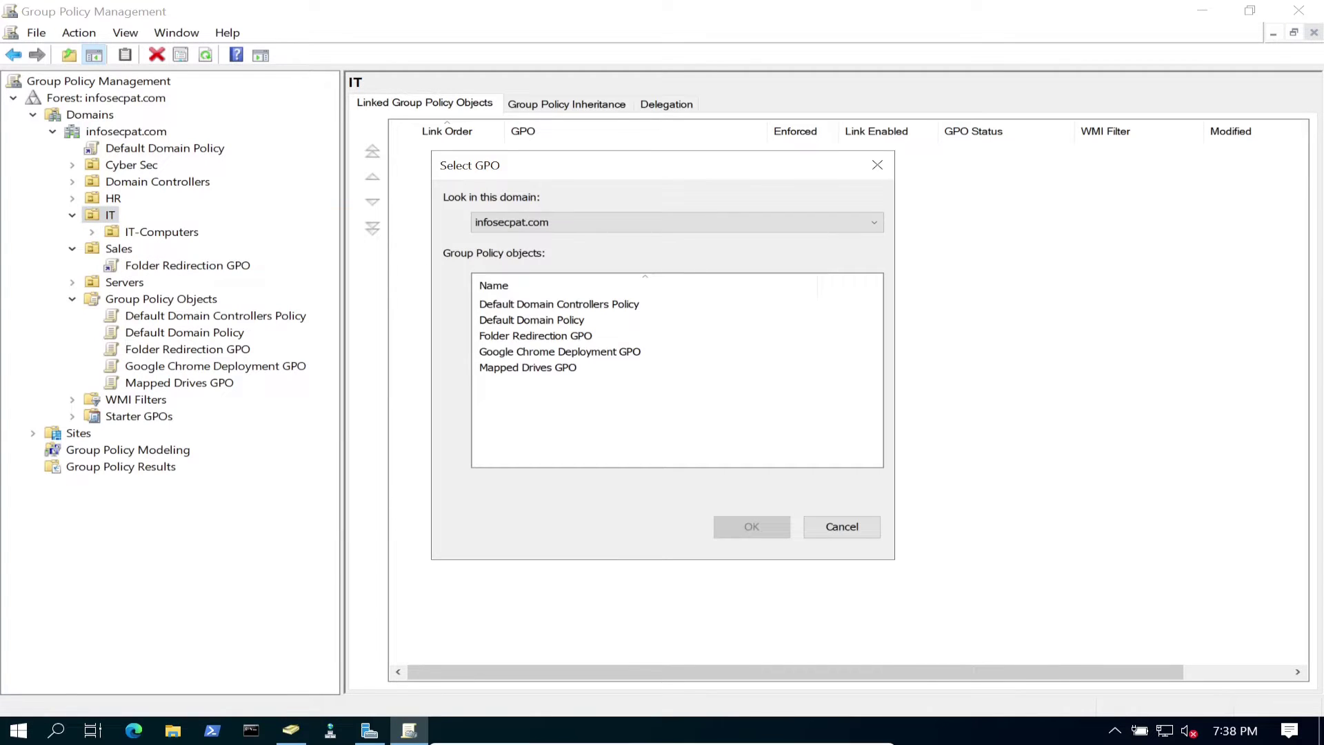
click(527, 367)
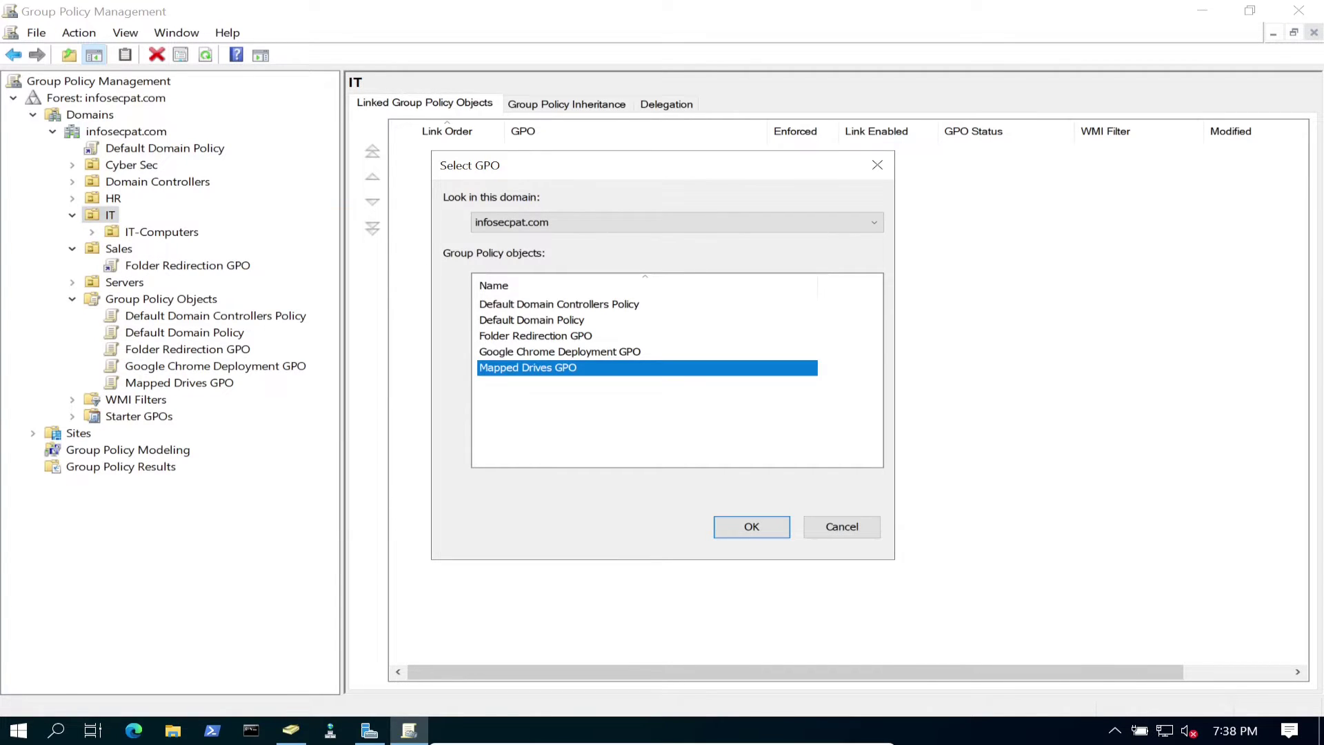
key(Return)
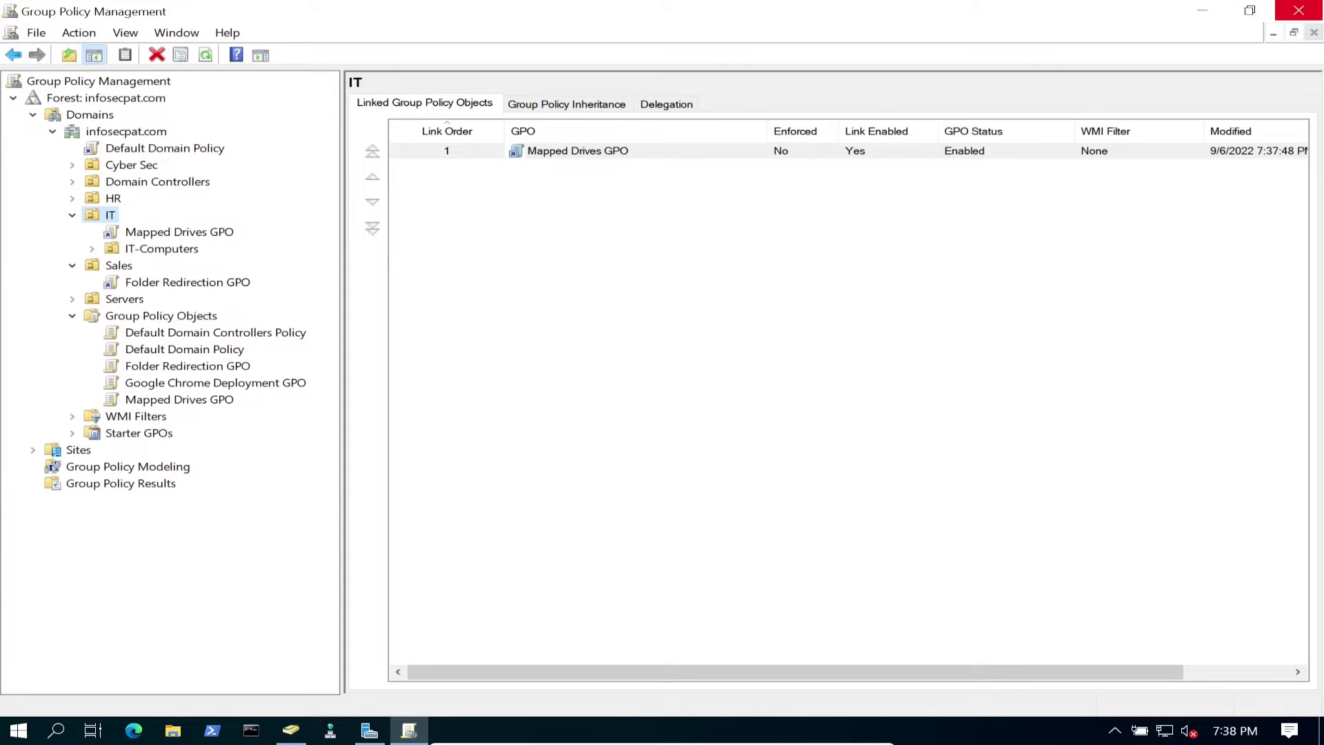
click(1298, 10)
key(alt+Tab)
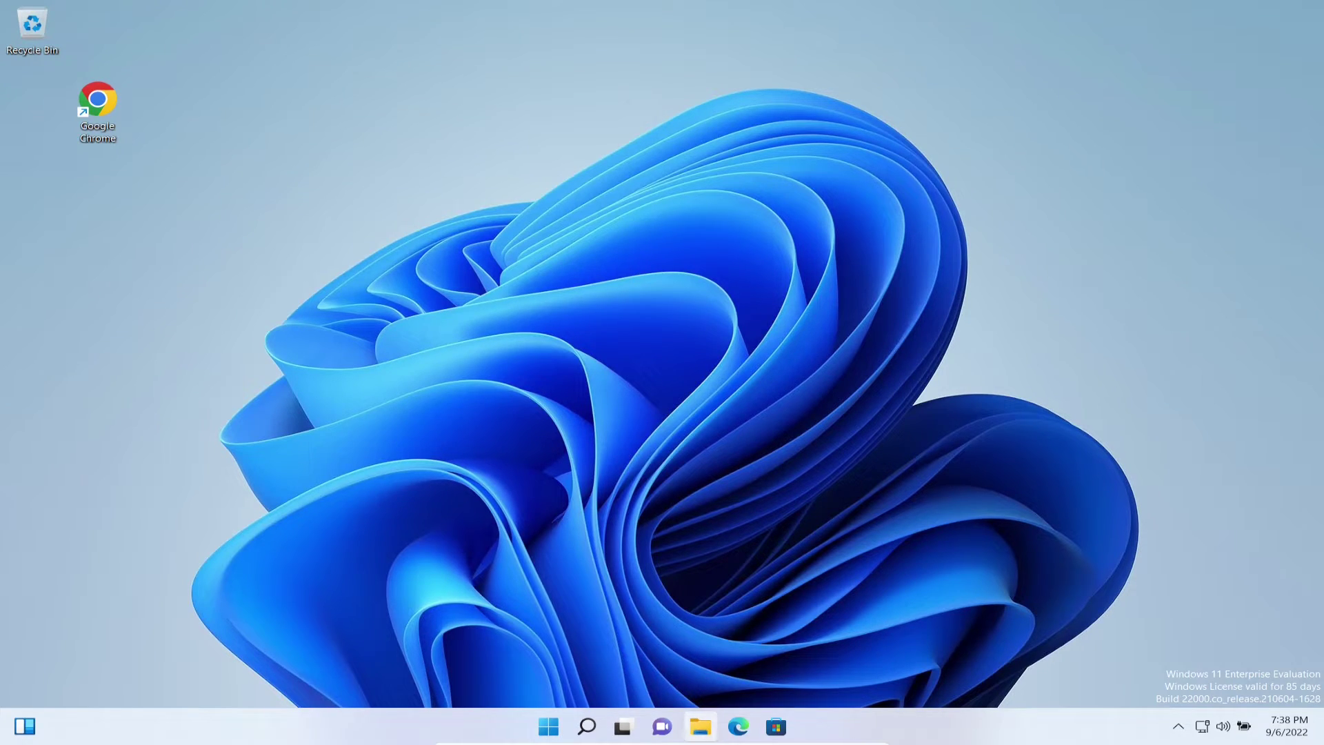
Eject the VirtualBox CD drive from This PC, then open the Run dialog
right_click(701, 726)
click(689, 659)
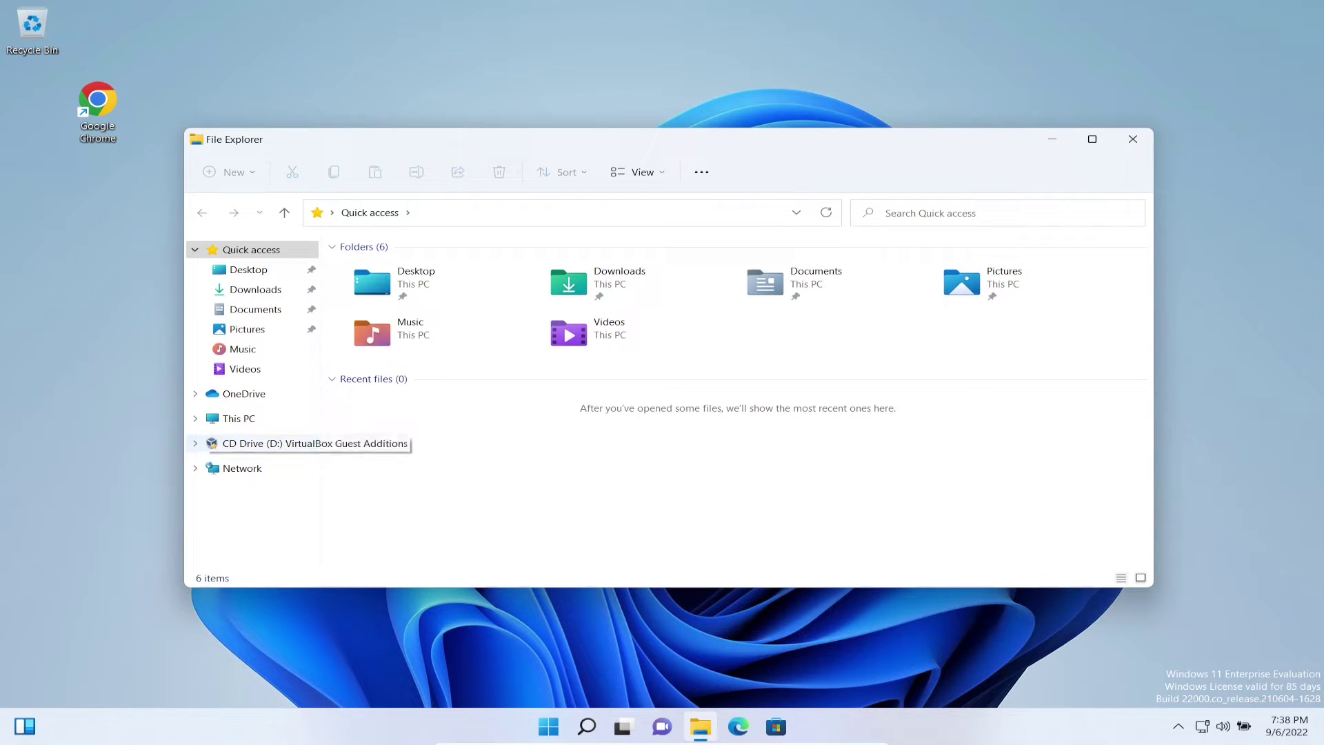
click(239, 418)
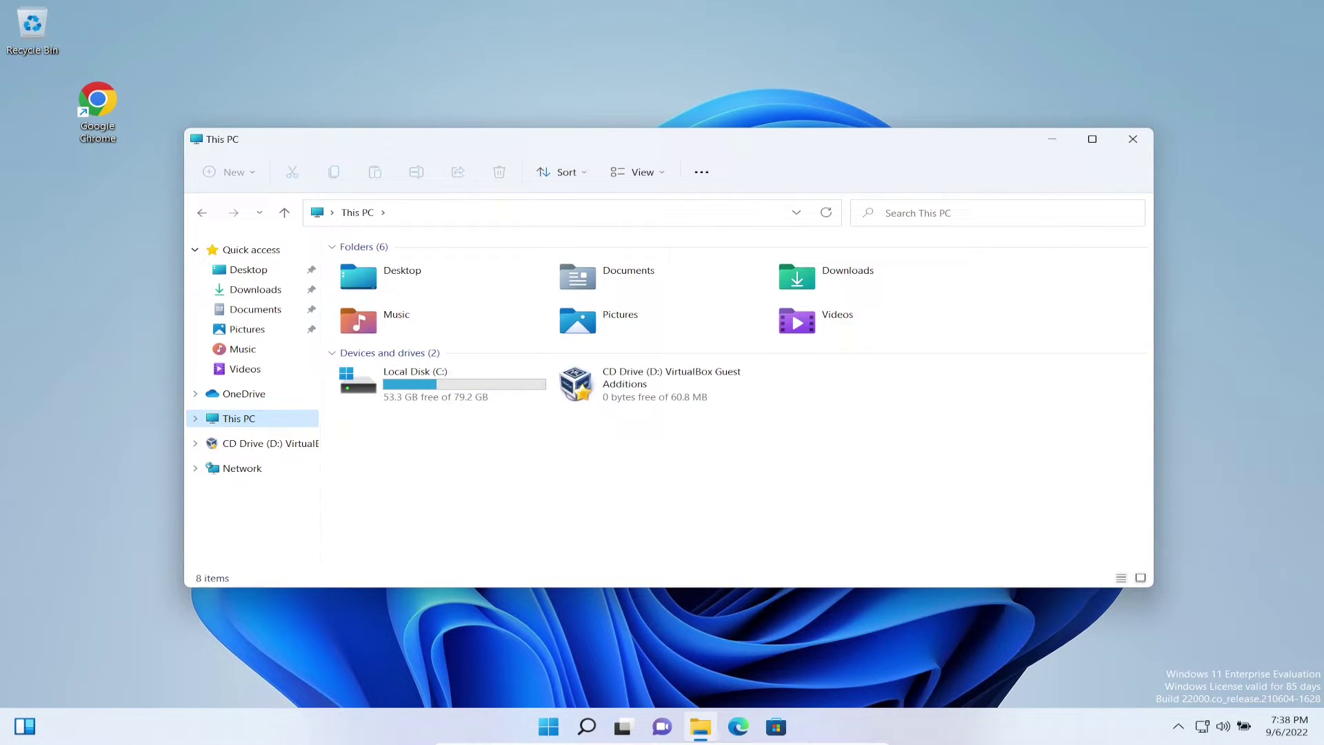
right_click(655, 388)
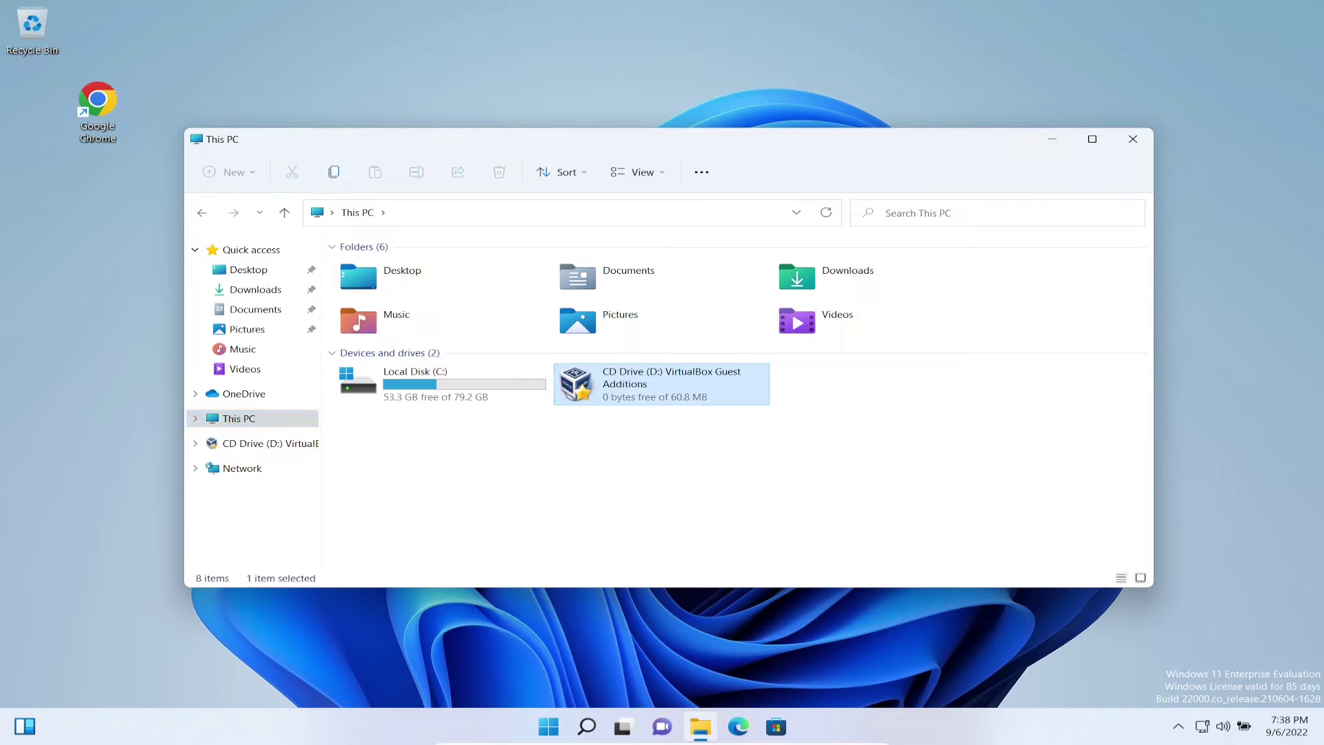
click(705, 487)
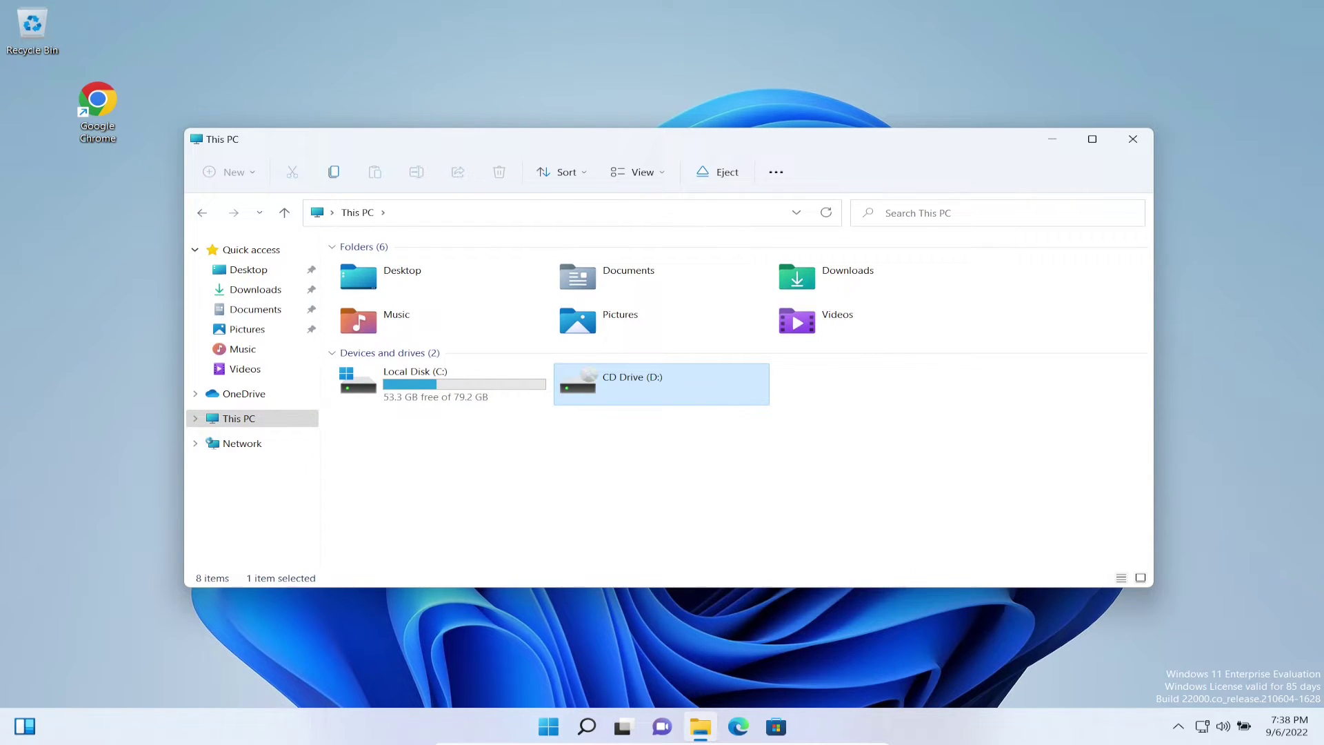
drag(571, 146, 696, 127)
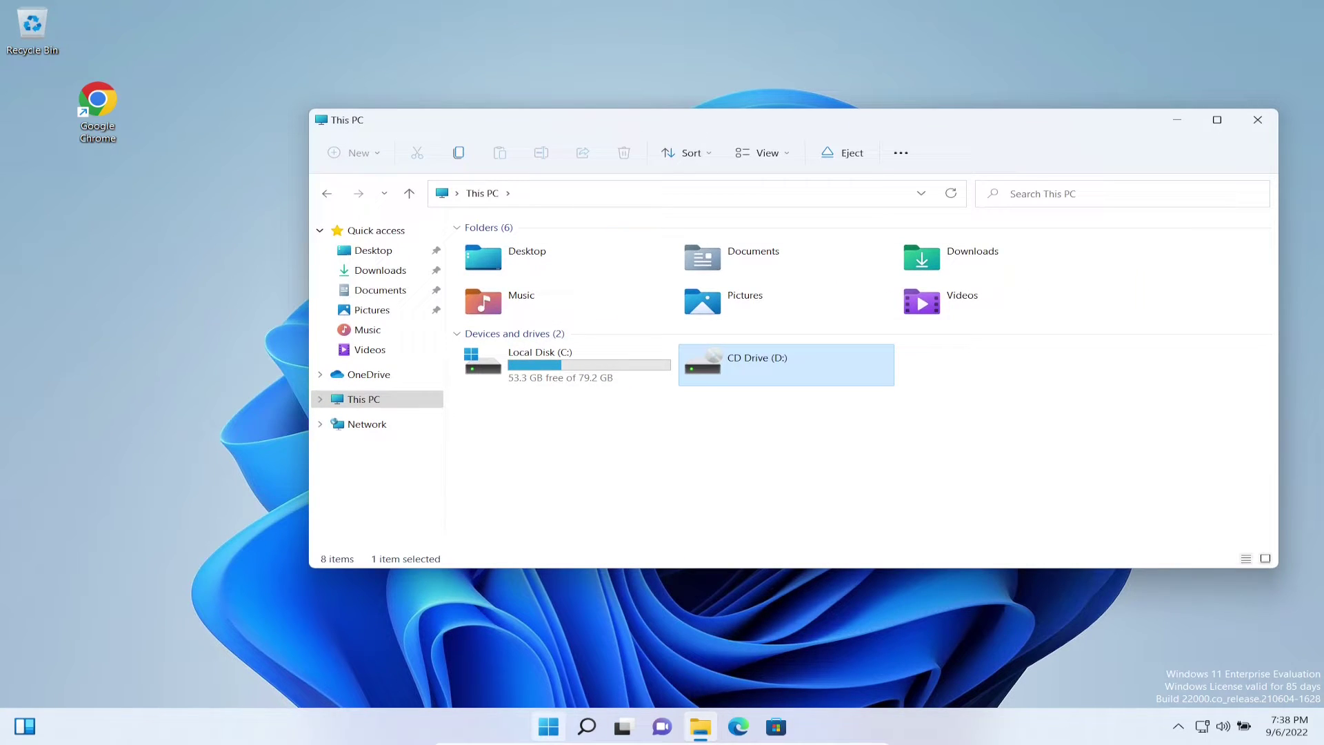
right_click(548, 726)
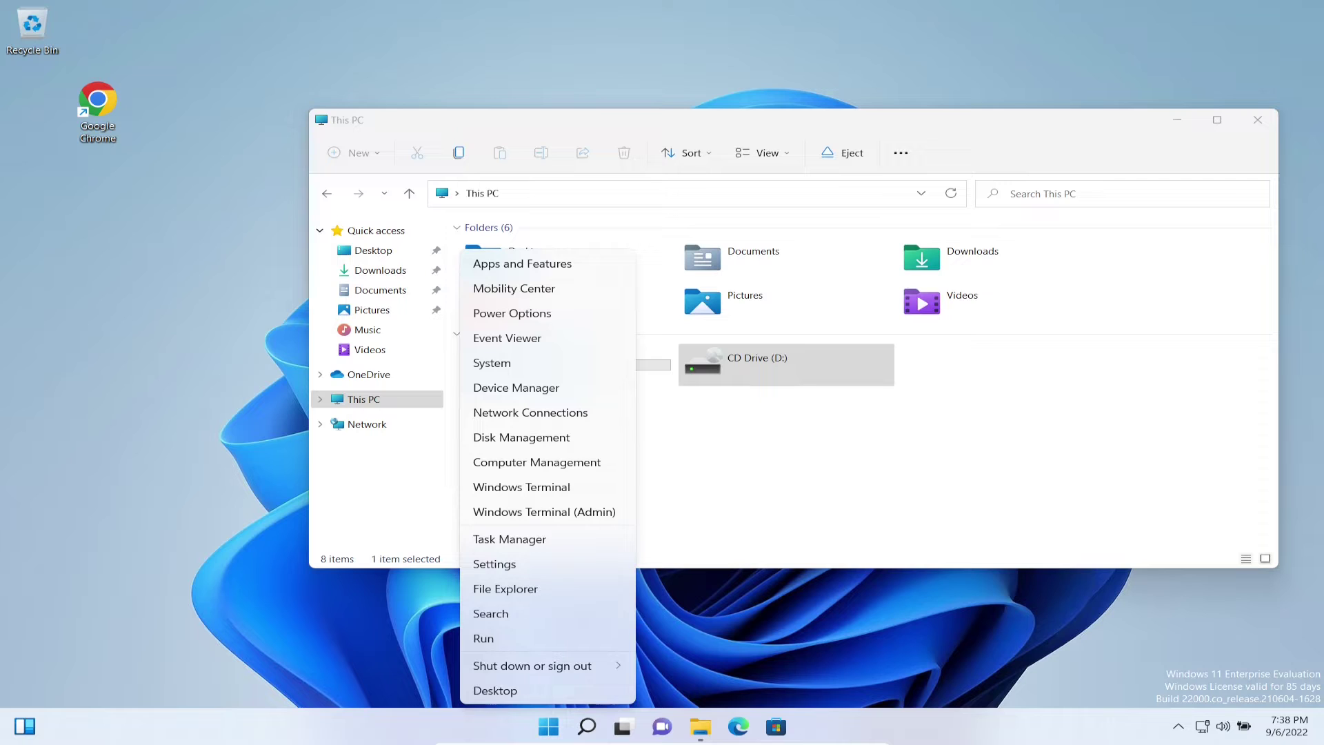
key(Return)
Launch cmd, enlarge its font and run whoami to confirm the domain account
text(cmd)
key(Return)
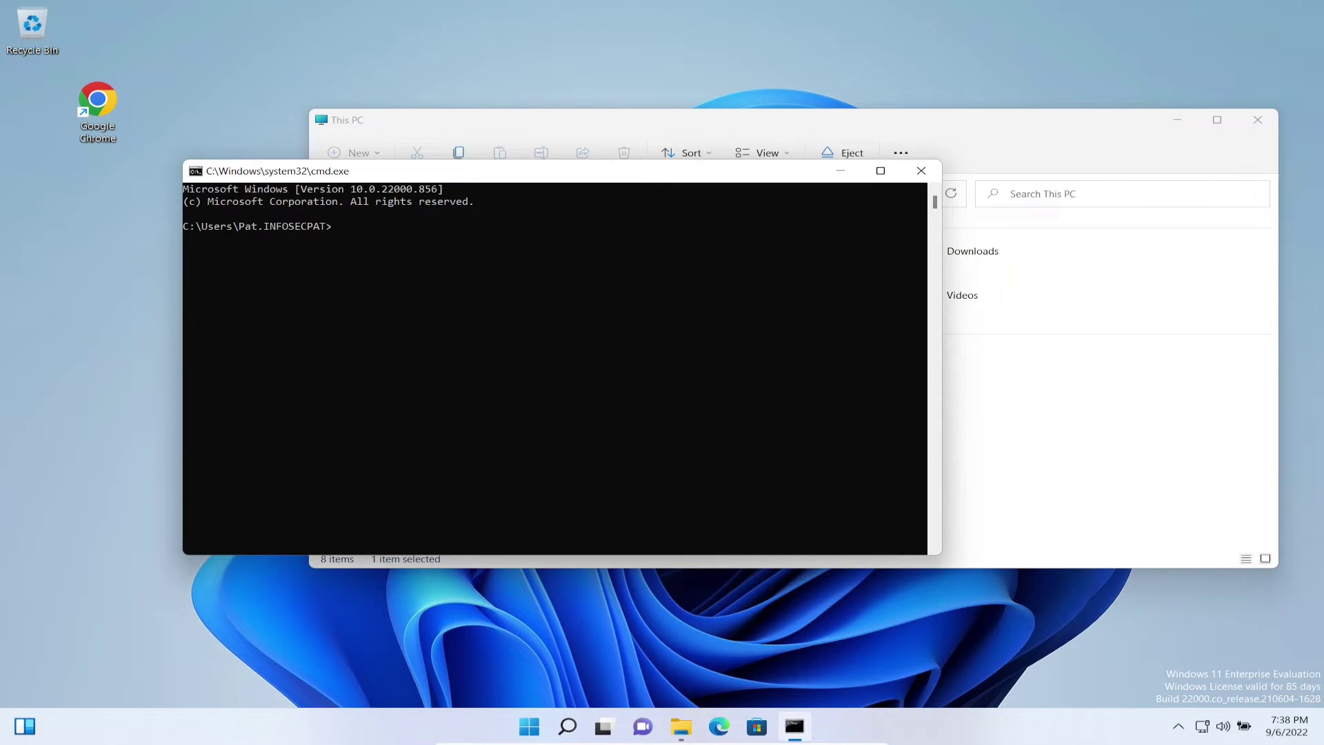
scroll(552, 365, up, 3)
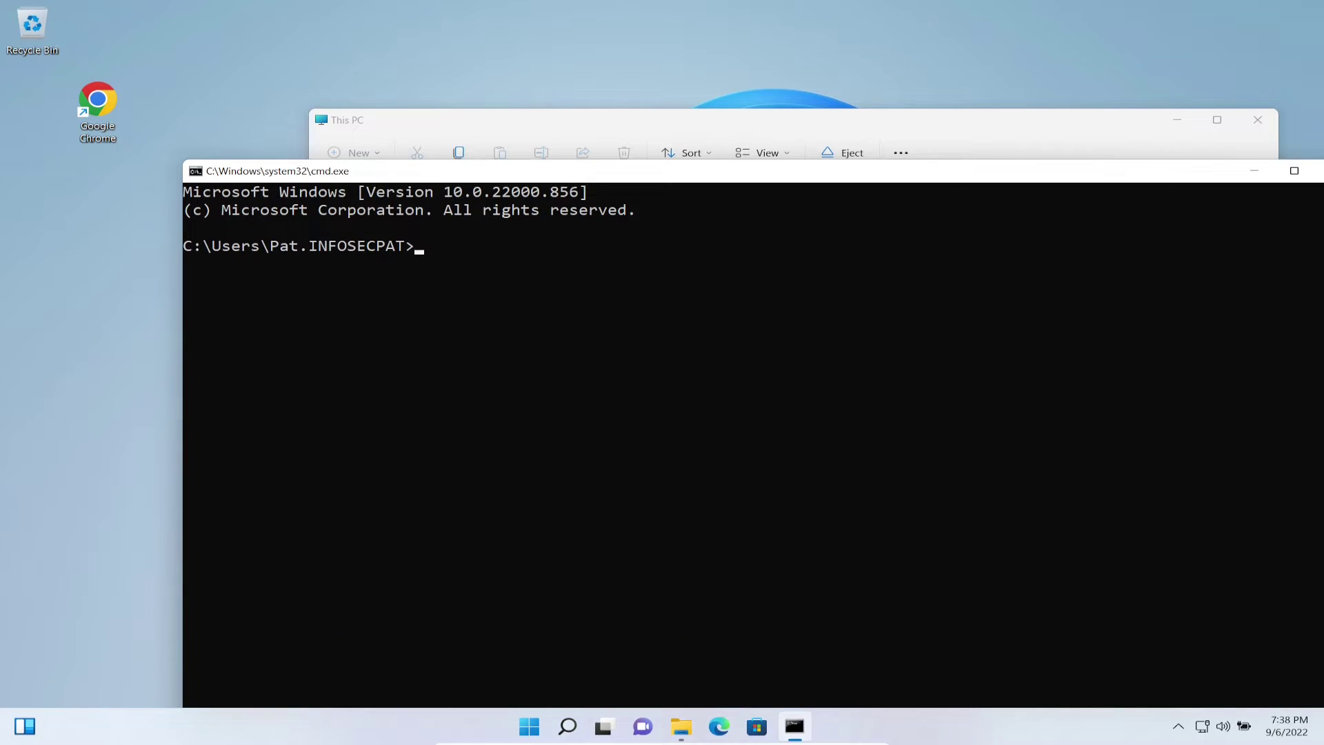
click(370, 255)
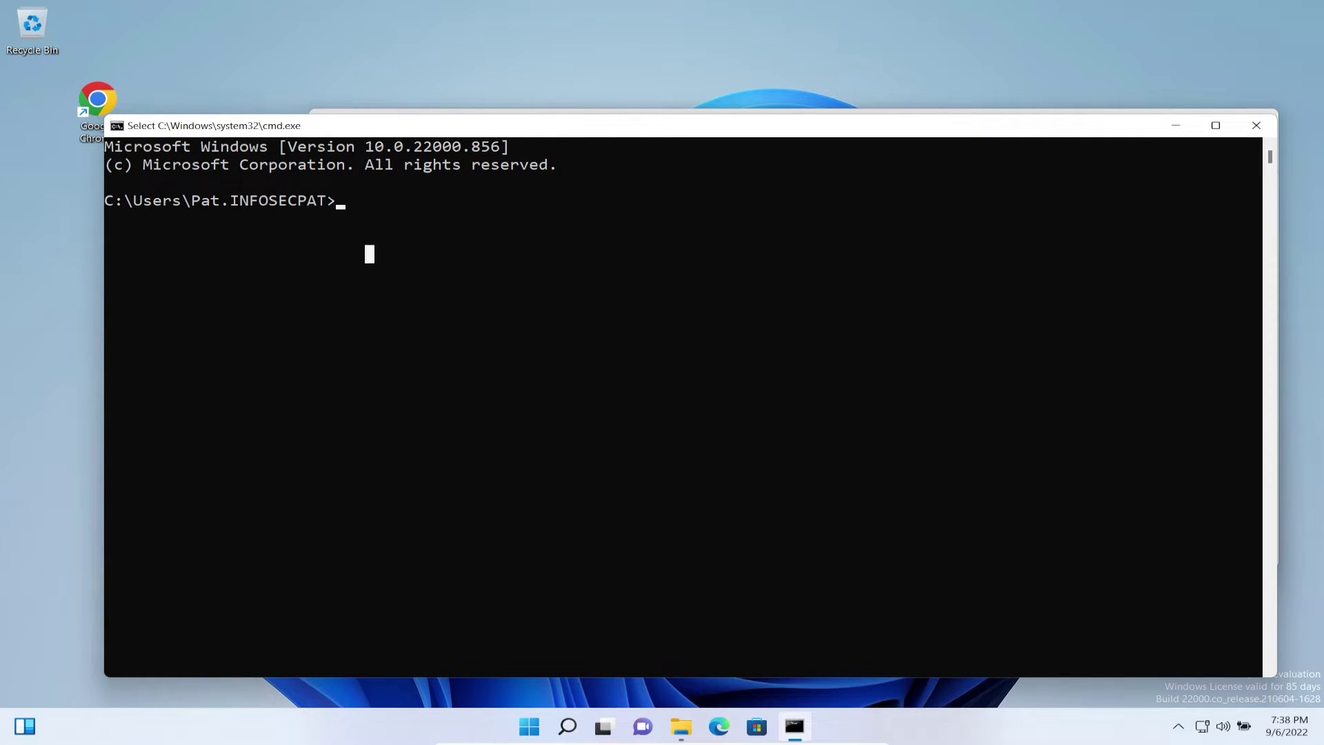
text(whoami)
key(Return)
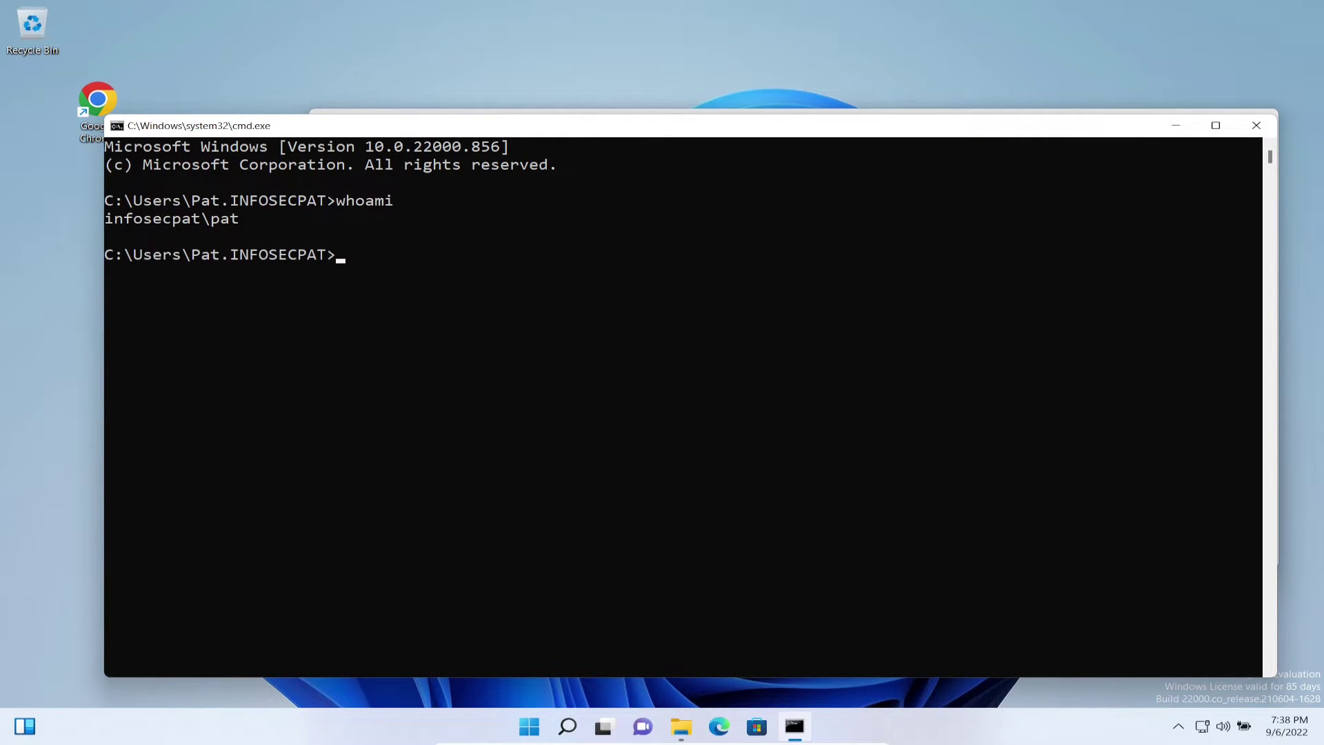
Run gpupdate /force to refresh computer and user Group Policy
click(389, 273)
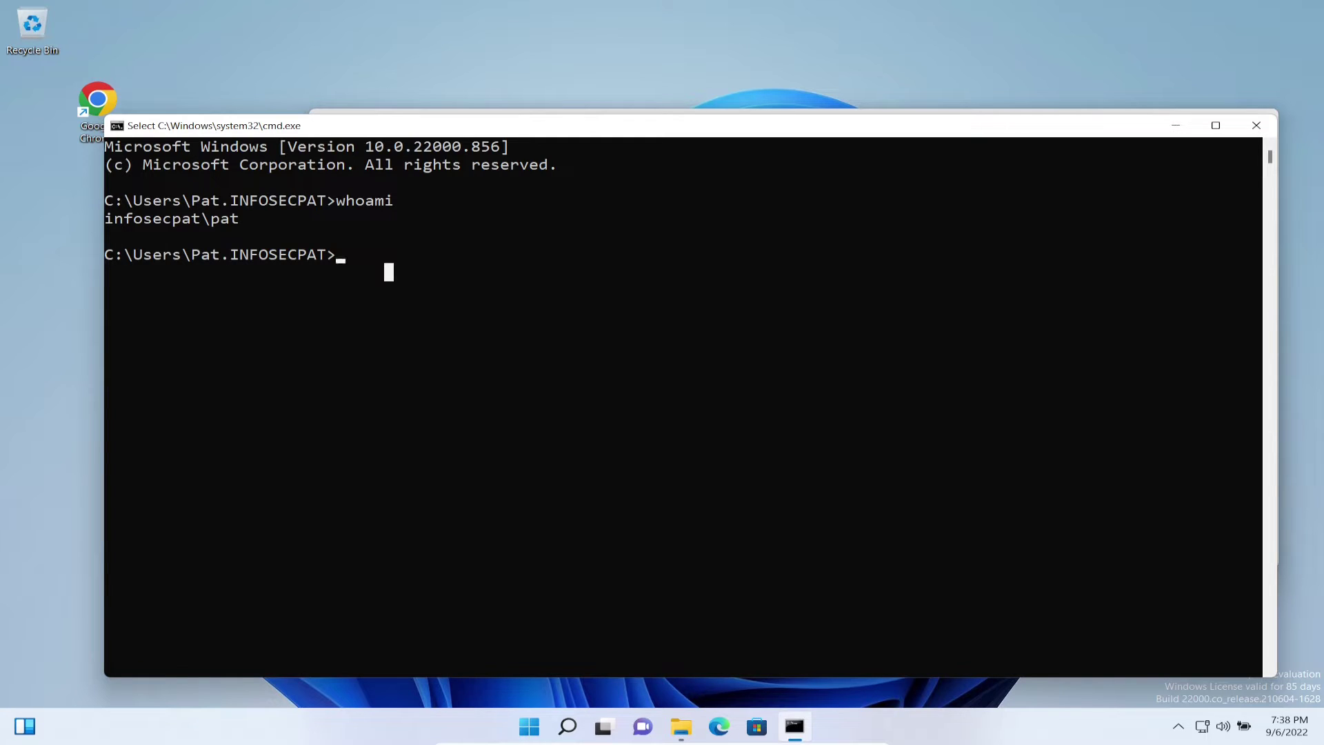
text(gpupdate /force)
key(Return)
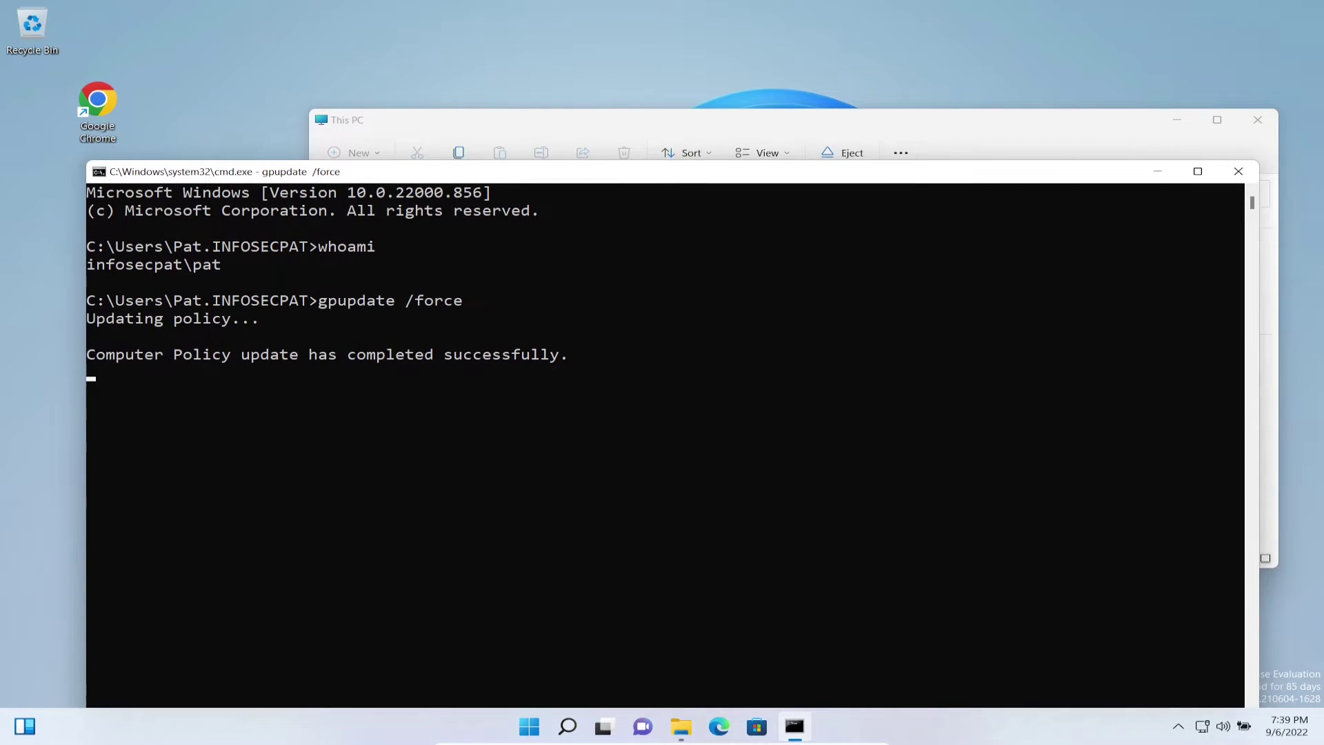
key(alt+Tab)
Refresh This PC to check whether a mapped network drive appears
right_click(702, 458)
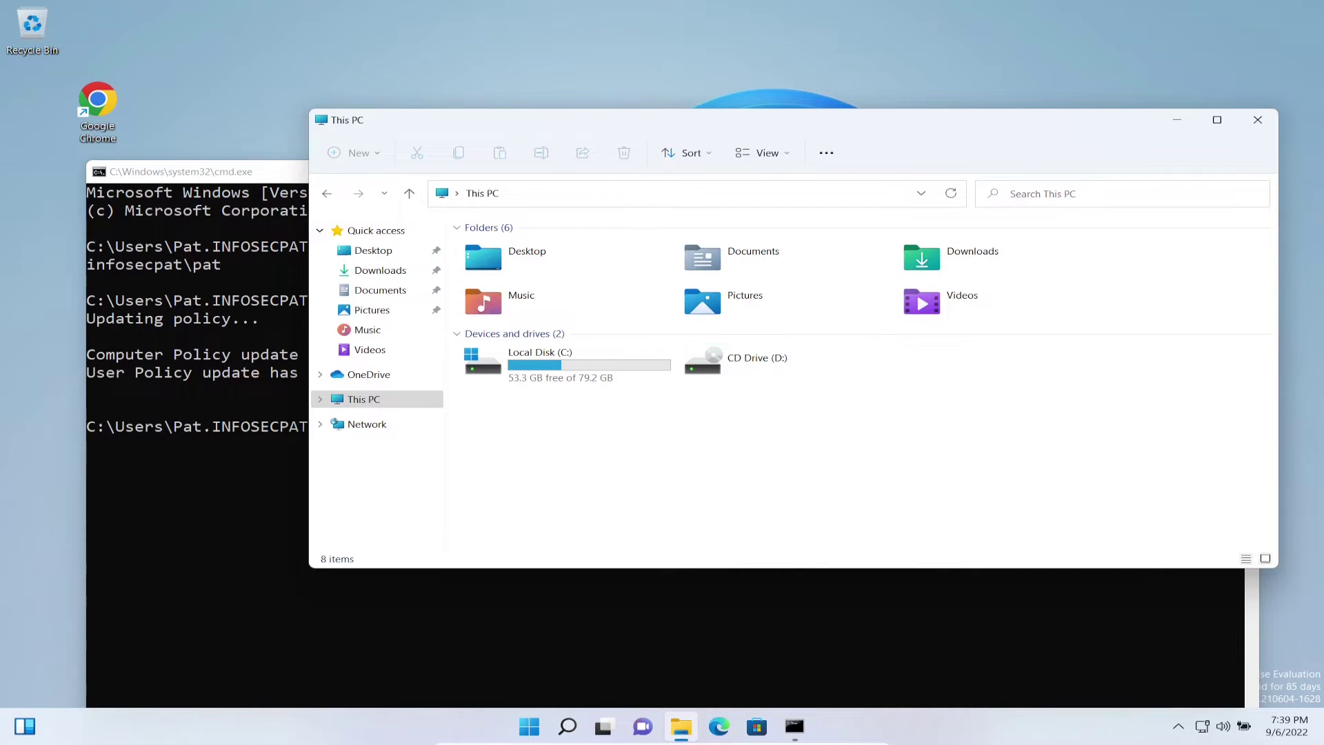
key(Escape)
right_click(627, 458)
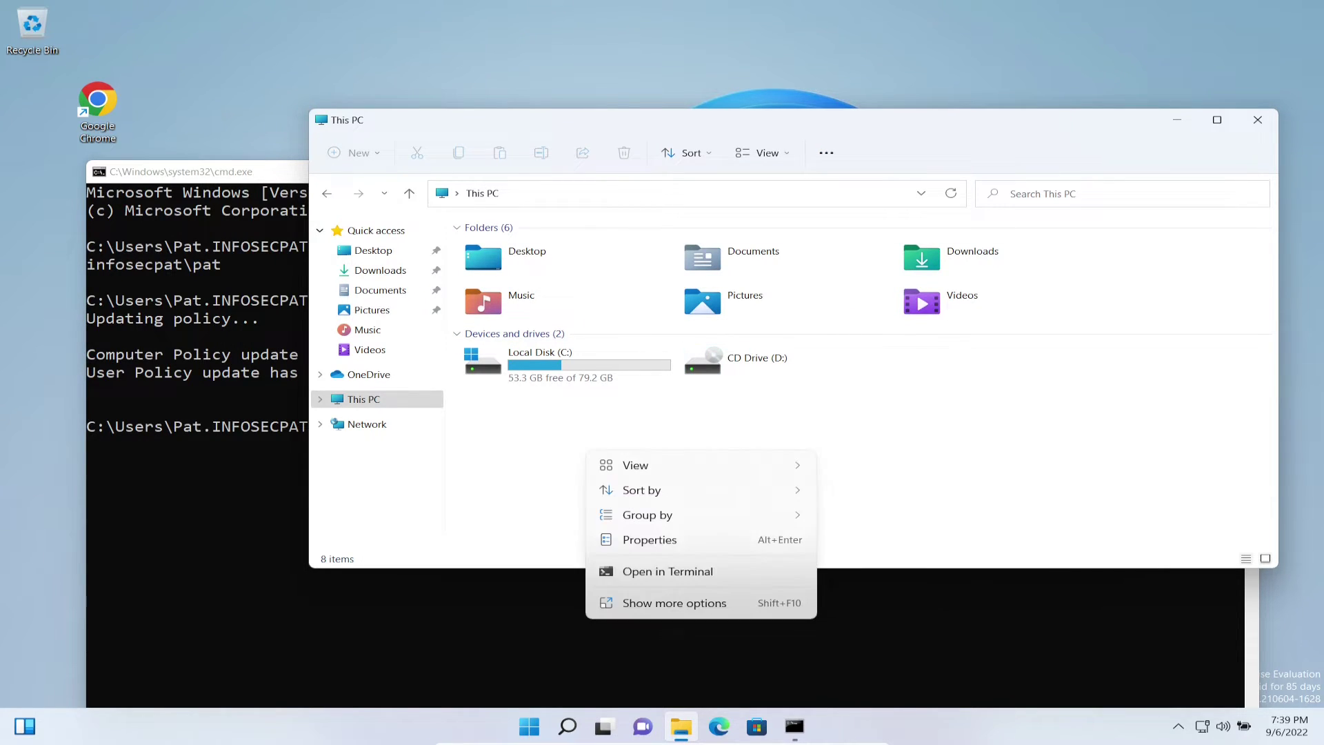
click(682, 600)
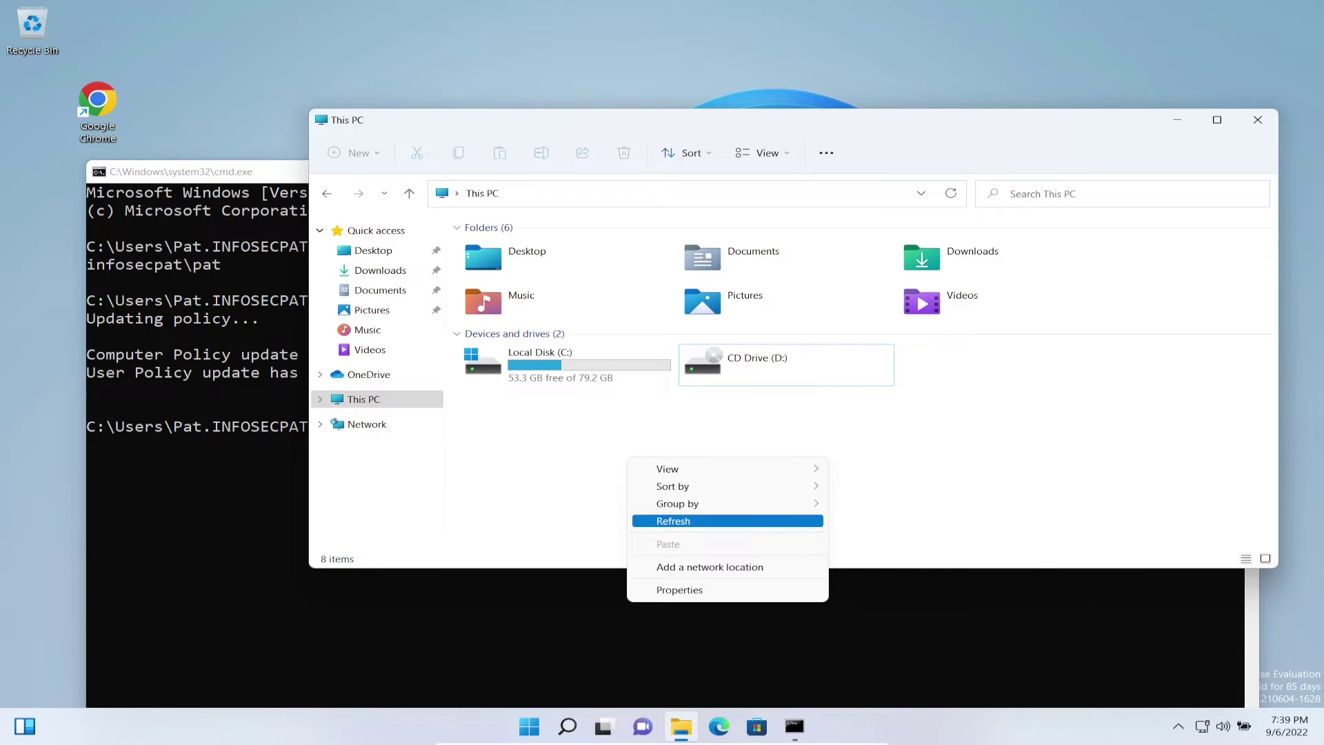
click(673, 520)
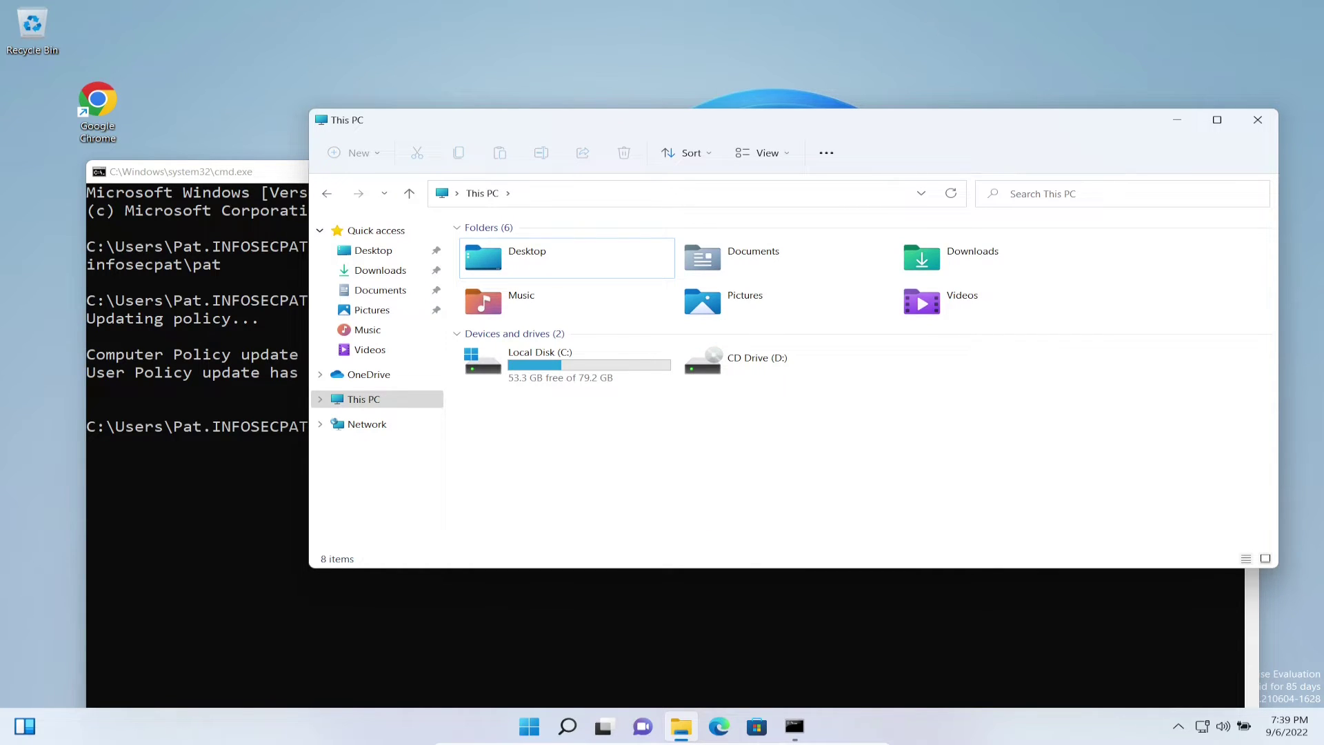
Sign out of Windows 11 with the logoff command in Command Prompt
key(alt+Tab)
click(447, 533)
text(logge)
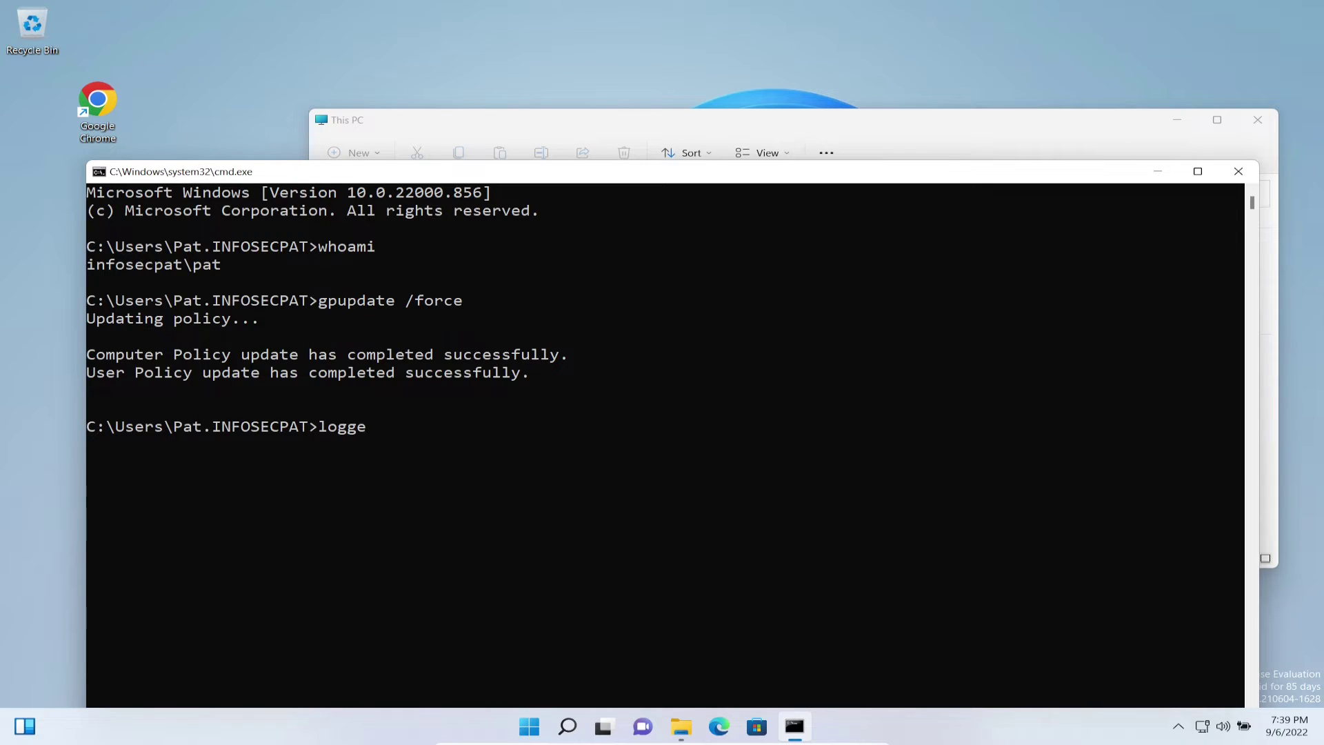
key(BackSpace)
key(BackSpace)
text(off)
key(Return)
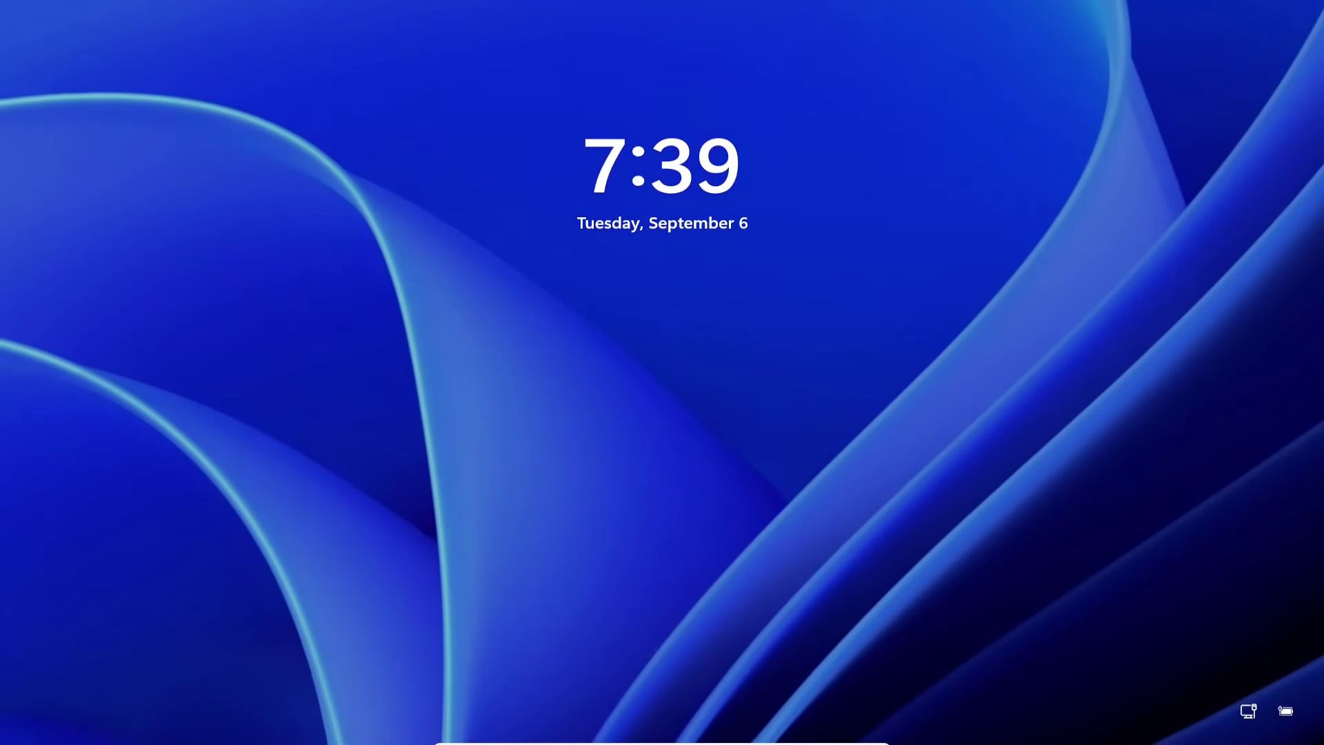
Sign back in at the lock screen by entering the account password
key(Return)
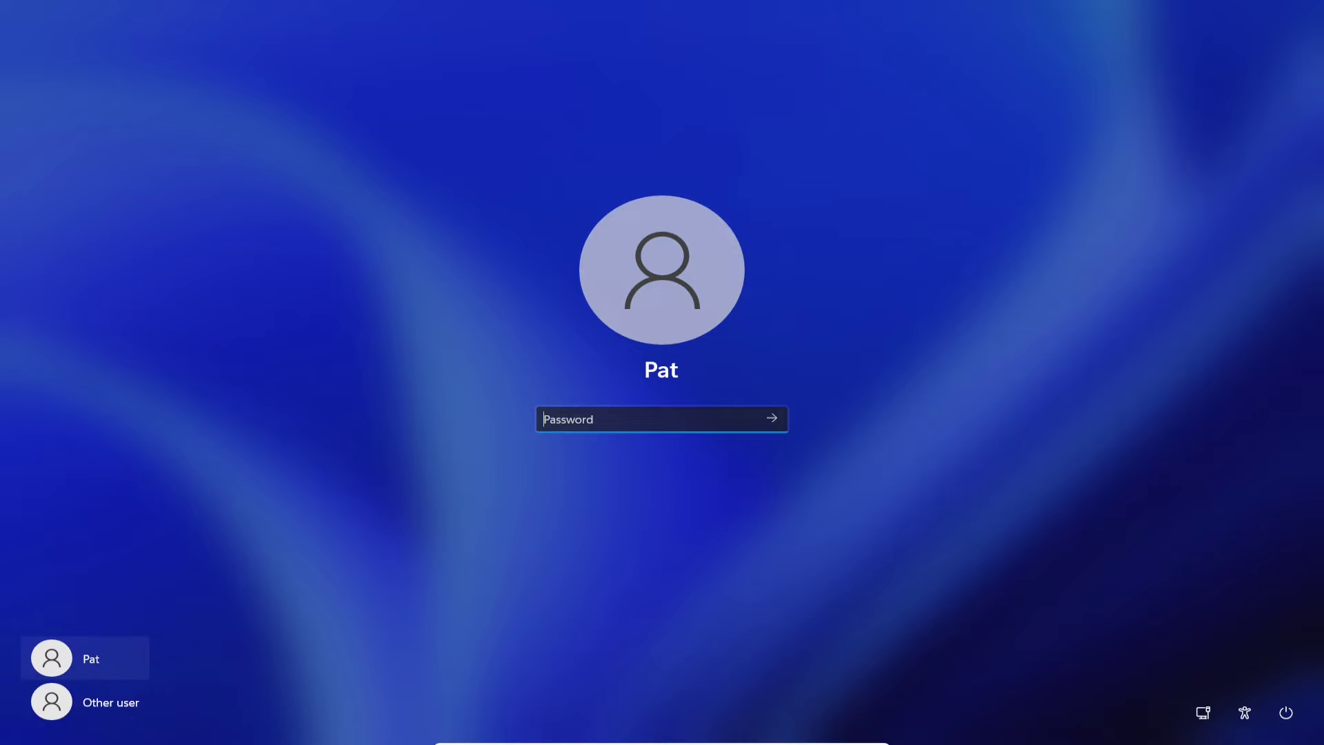
text(*************)
key(Return)
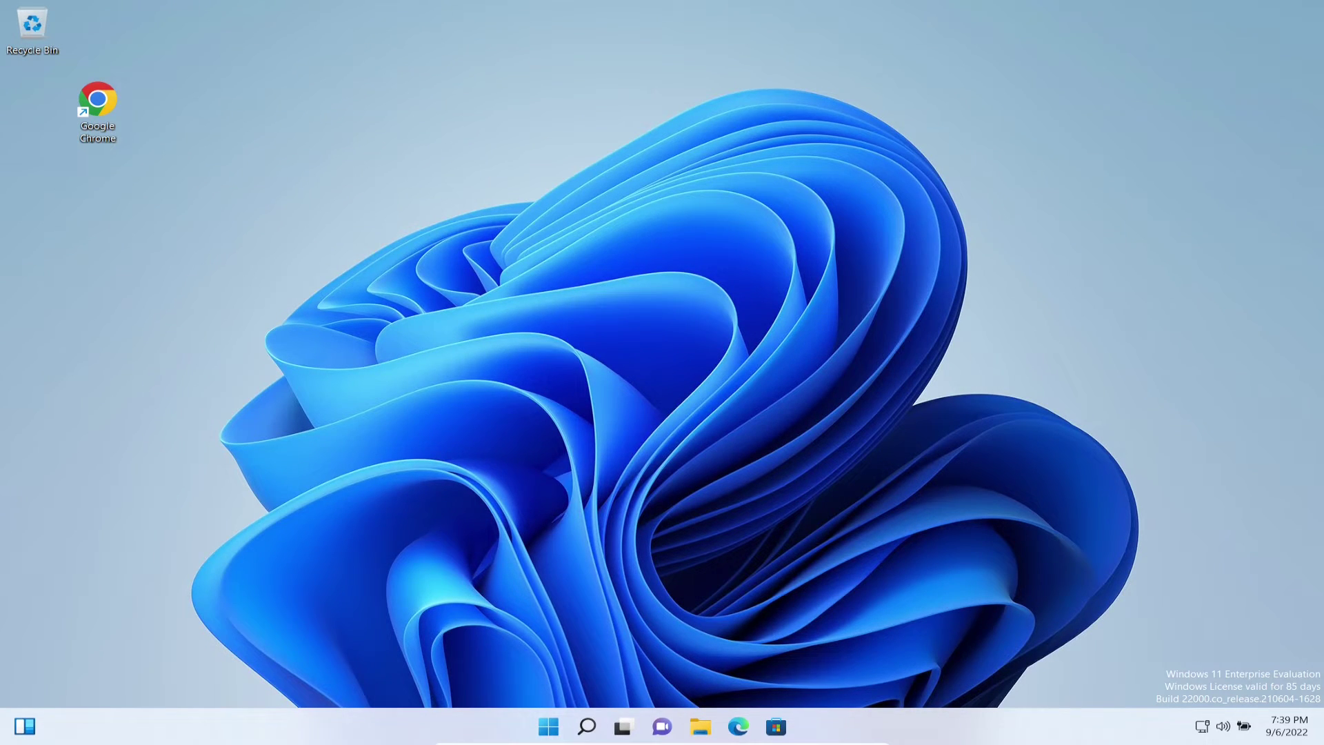
click(700, 726)
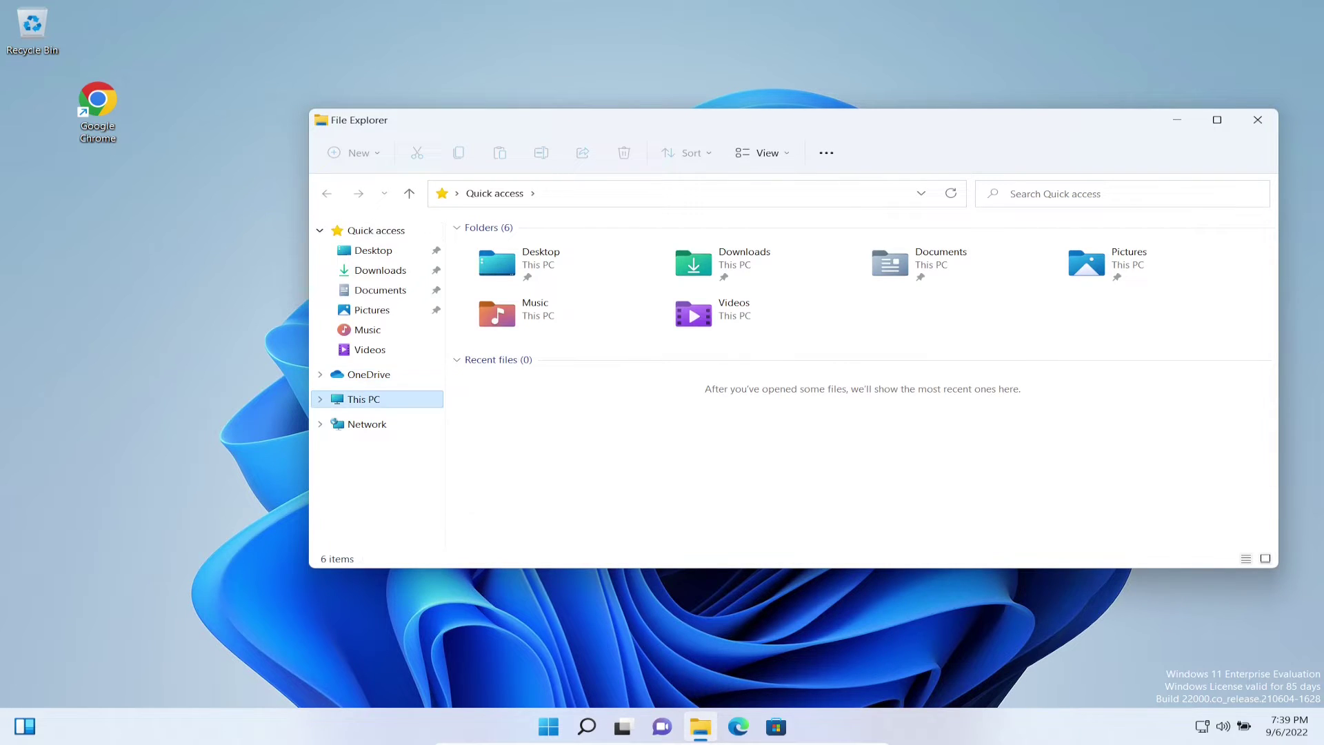
click(364, 400)
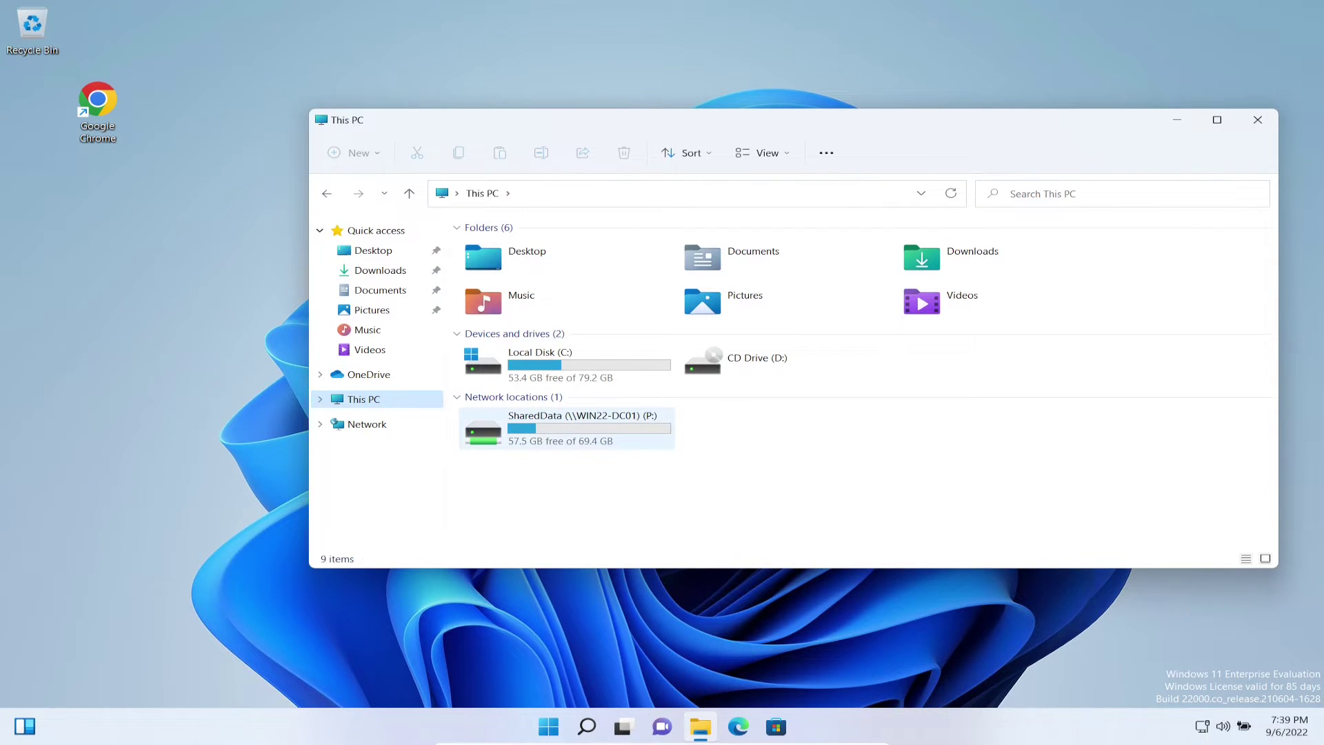
click(566, 427)
key(Return)
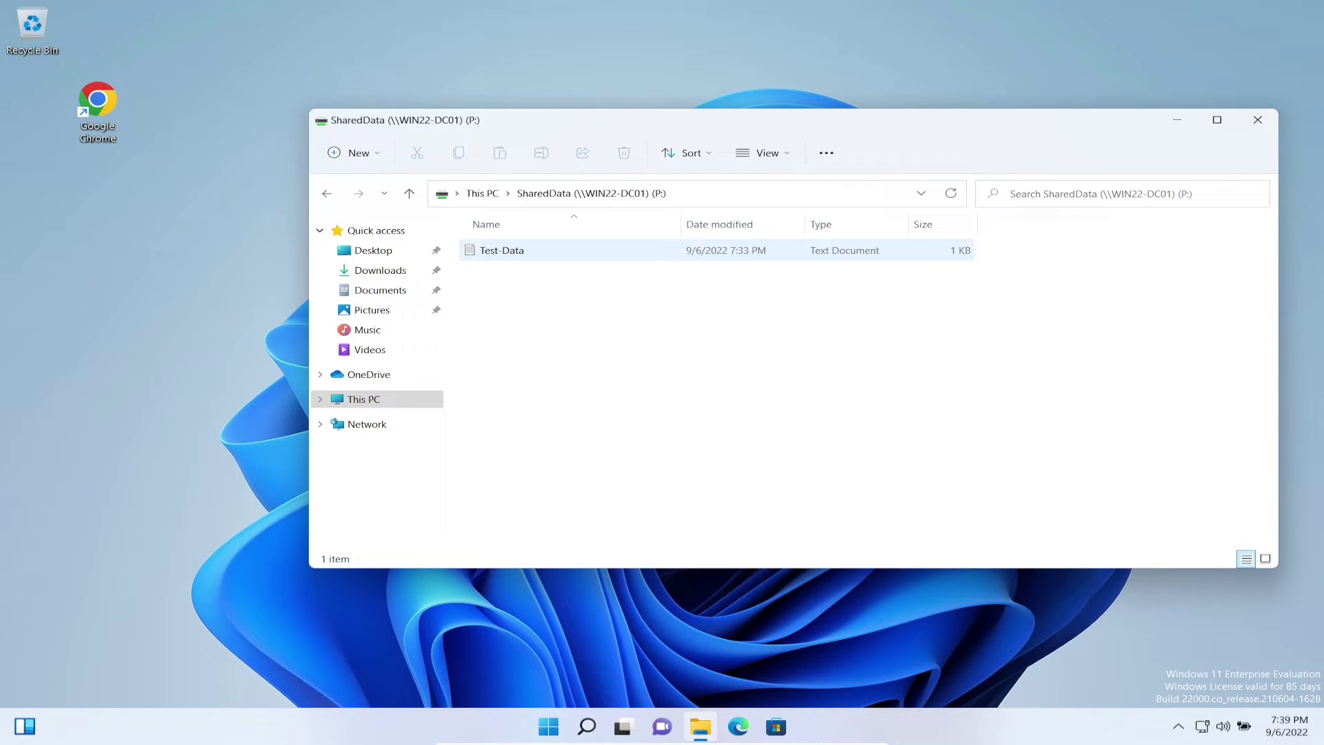
click(511, 253)
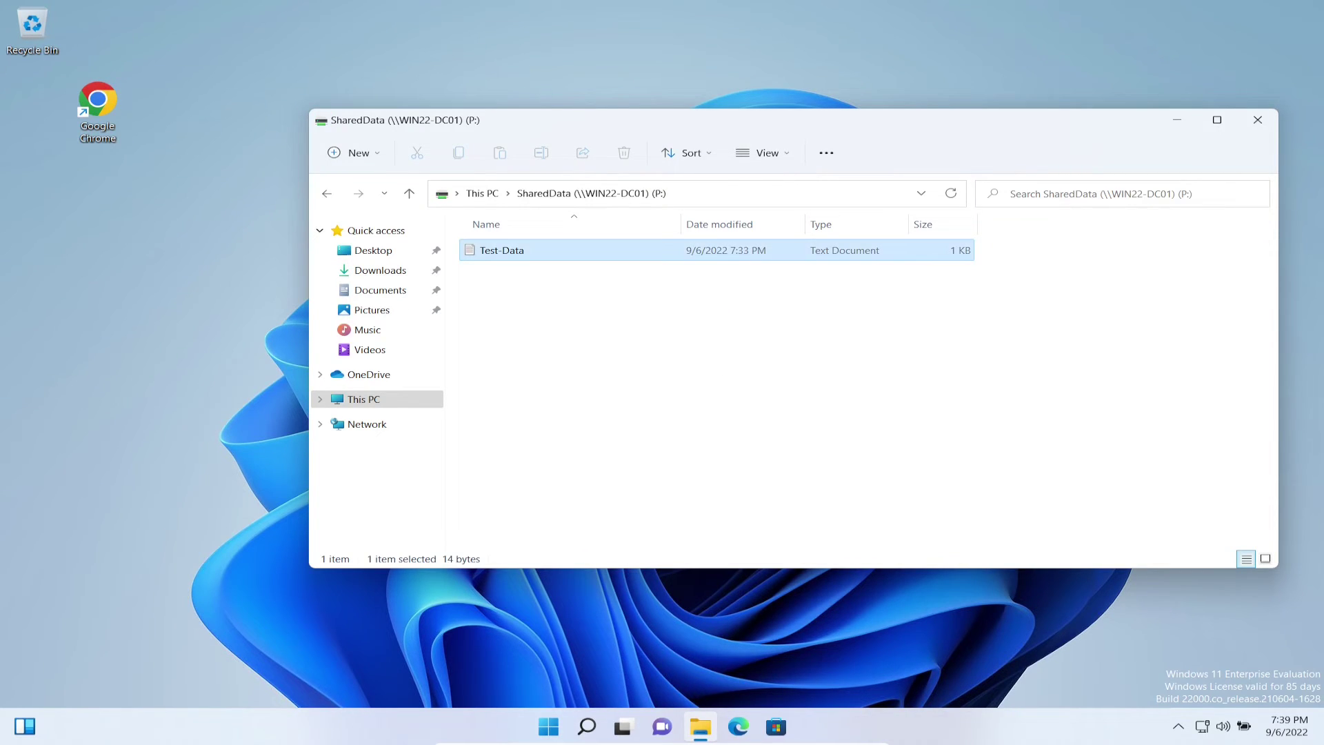
double_click(511, 252)
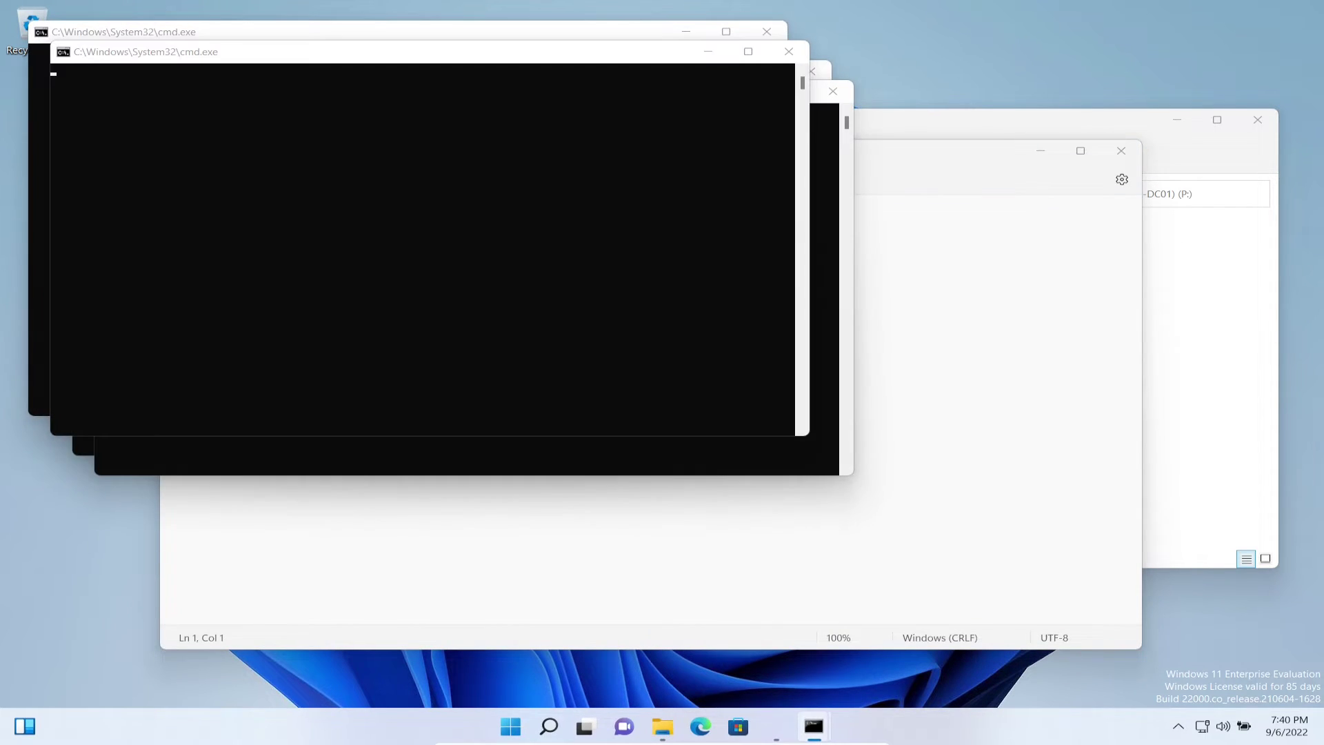
key(ctrl+plus)
key(ctrl+plus)
key(ctrl+plus)
key(ctrl+plus)
key(ctrl+plus)
key(ctrl+plus)
key(ctrl+plus)
key(ctrl+plus)
key(ctrl+plus)
key(ctrl+plus)
key(ctrl+a)
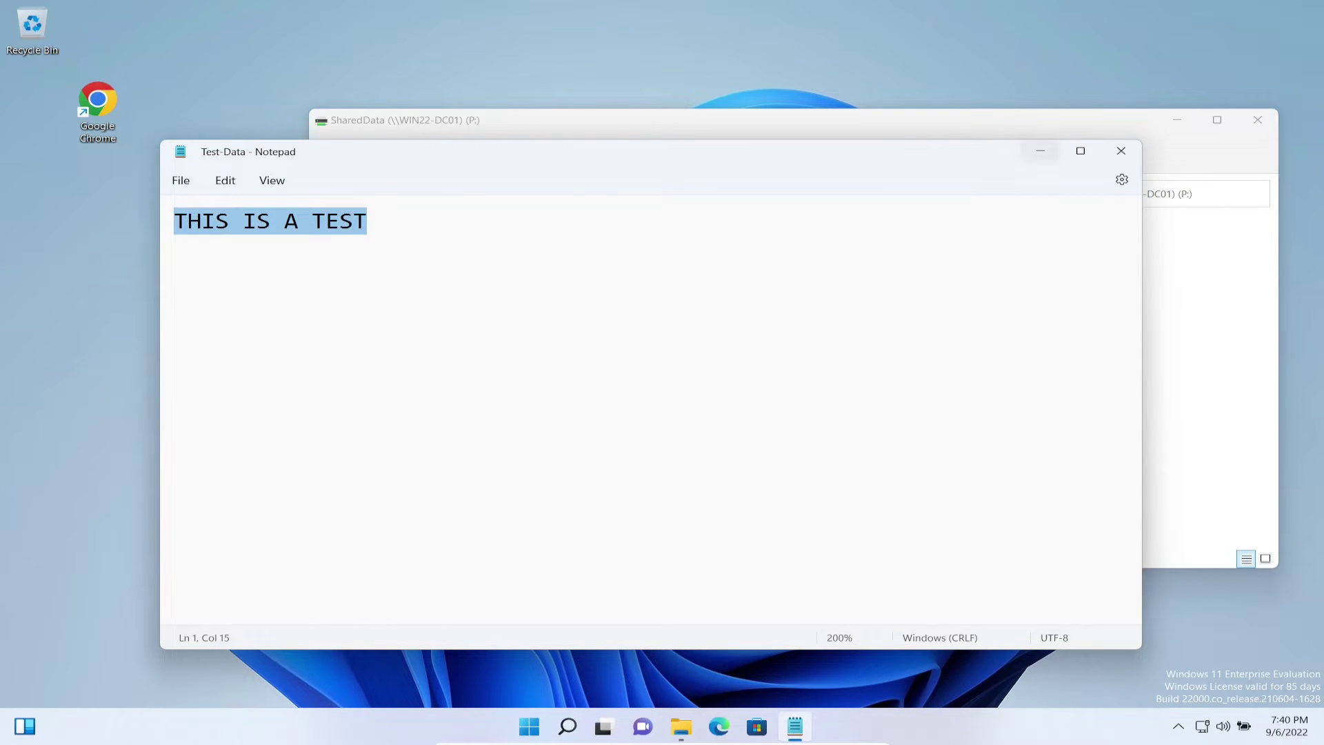
click(1121, 151)
click(1258, 120)
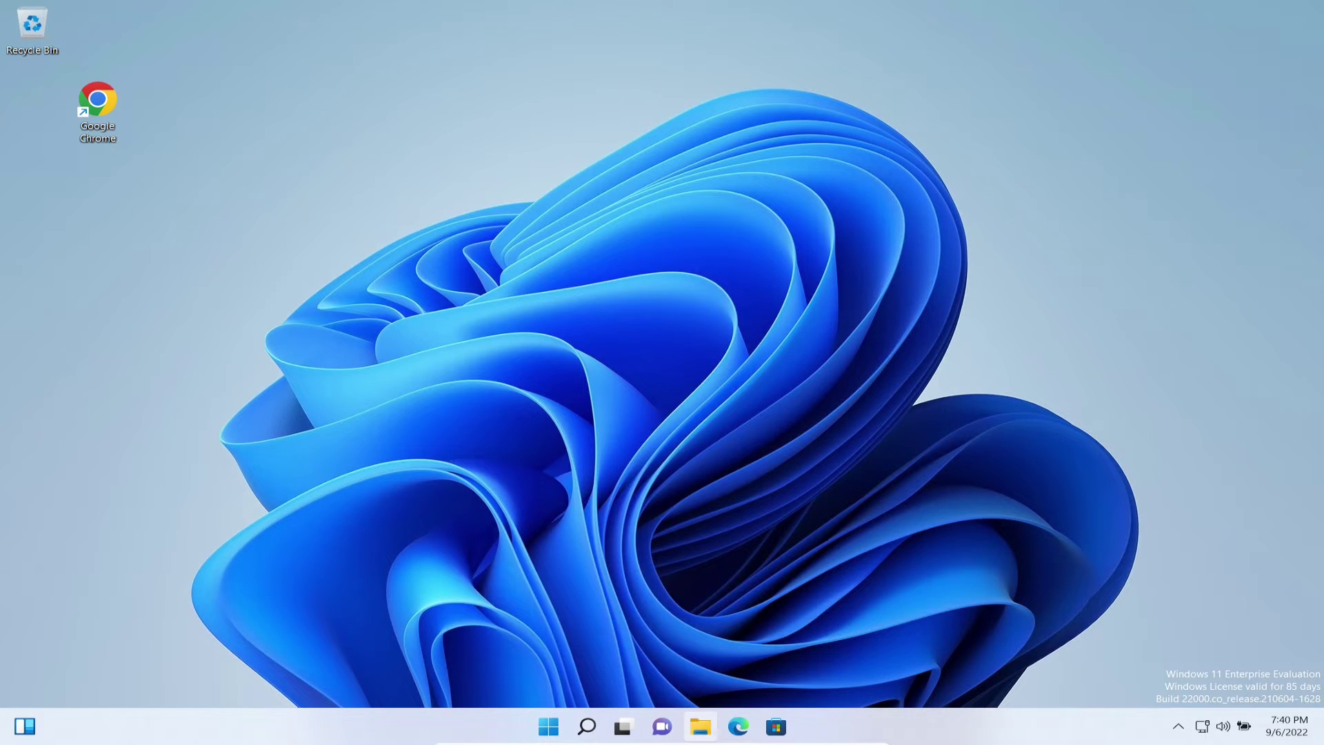
Disconnect the SharedData (P:) network drive from This PC and close File Explorer
click(700, 727)
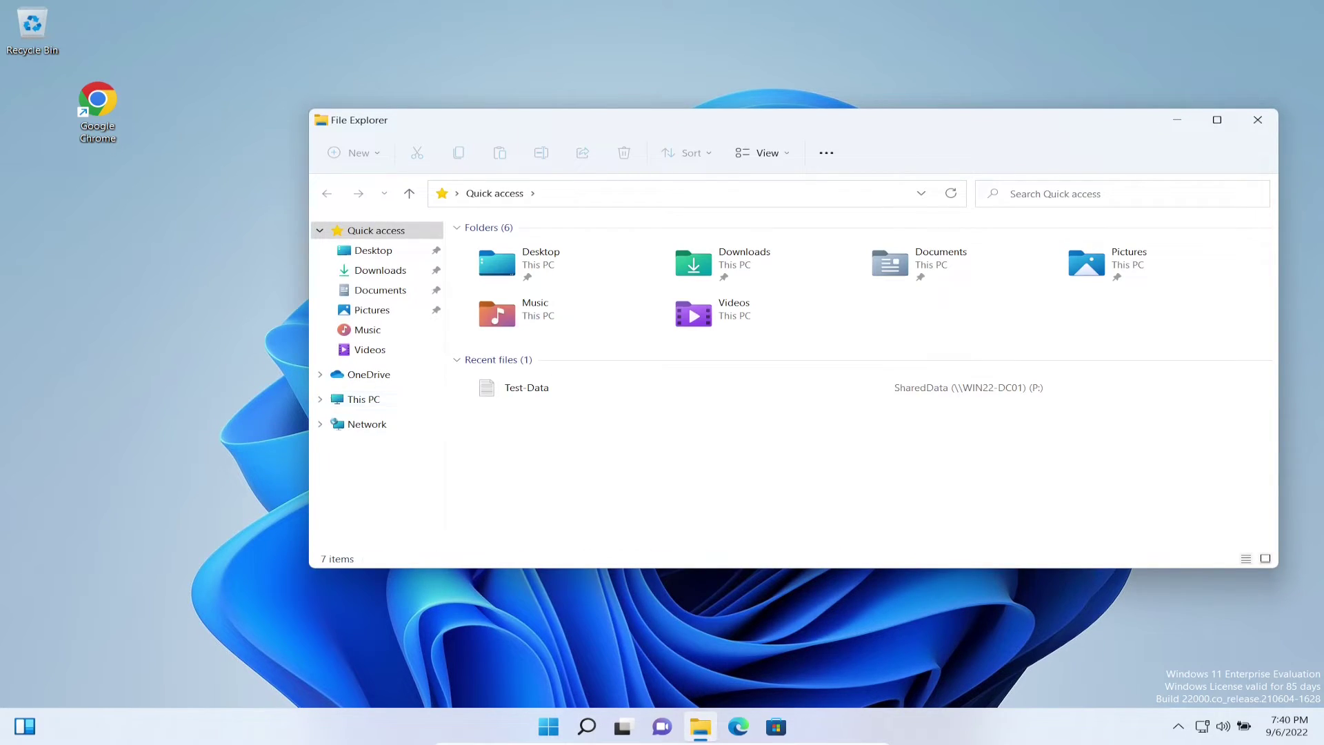
click(363, 399)
click(566, 428)
right_click(600, 429)
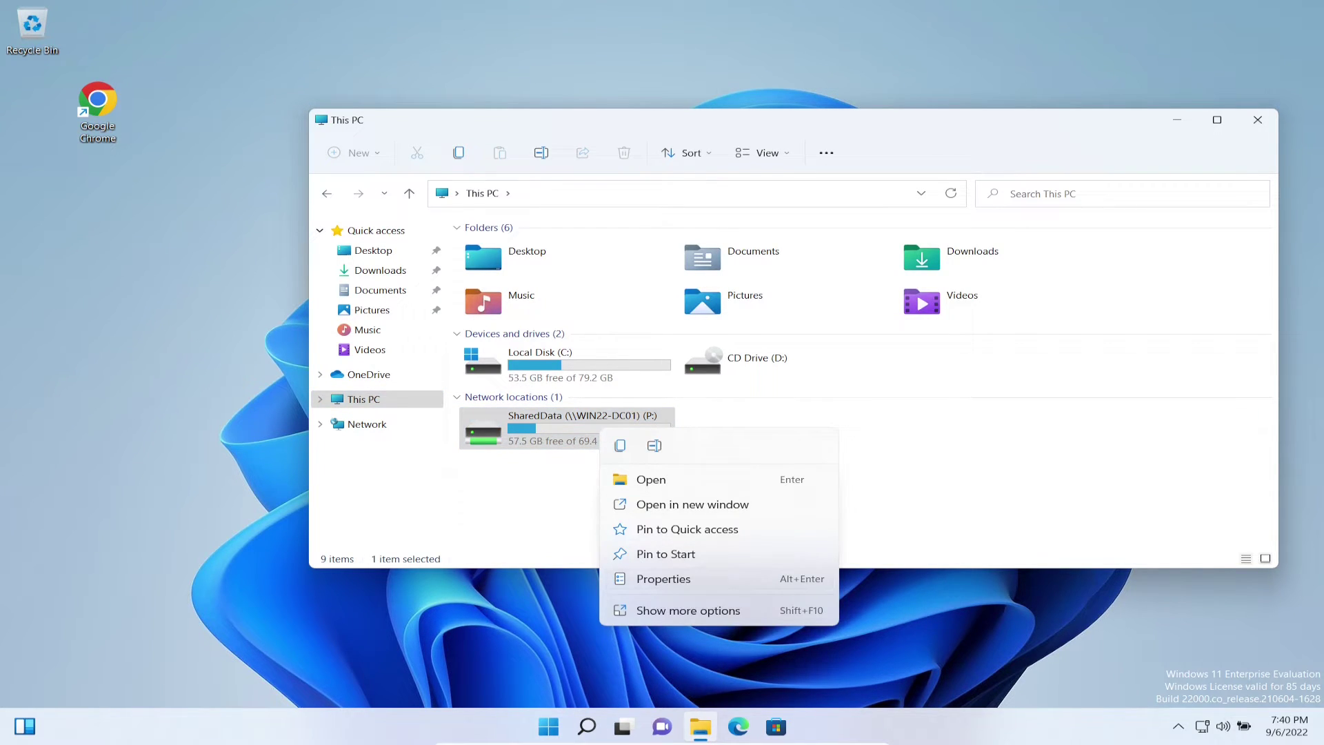
key(shift+F10)
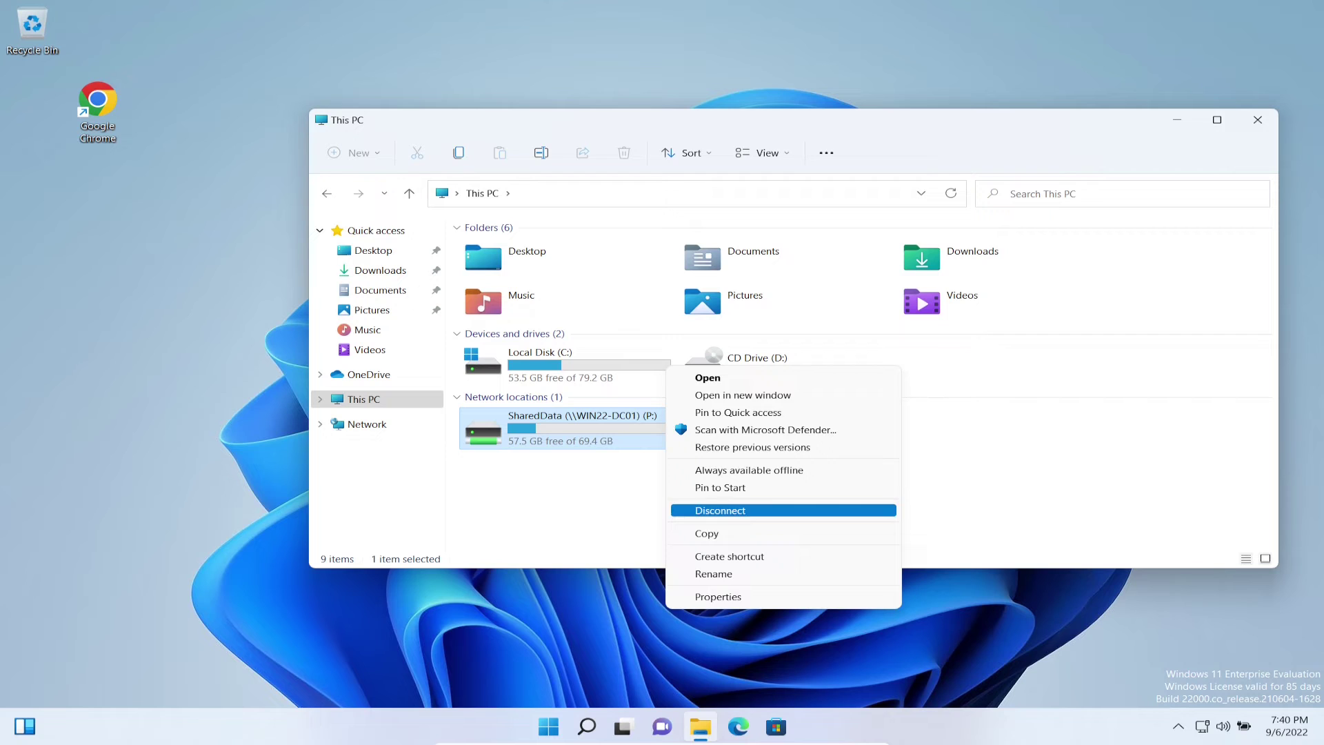
key(Return)
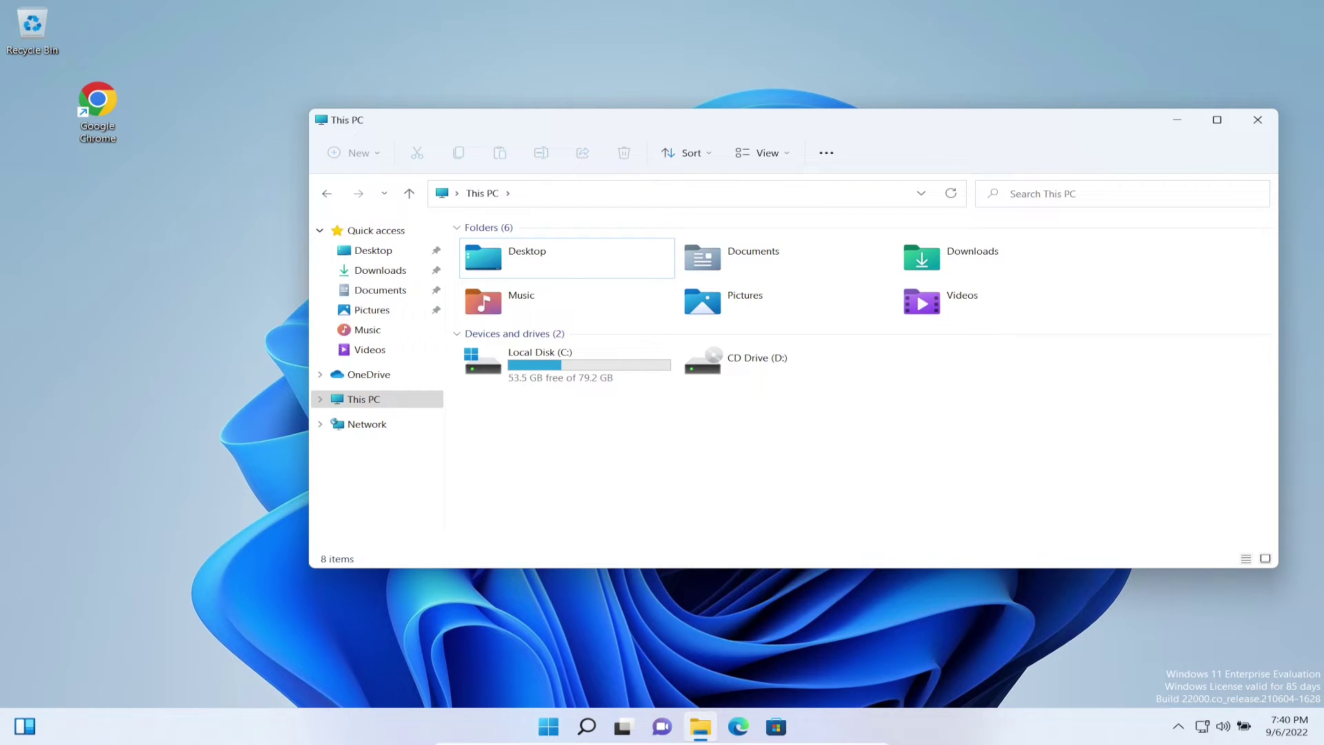
key(alt+F4)
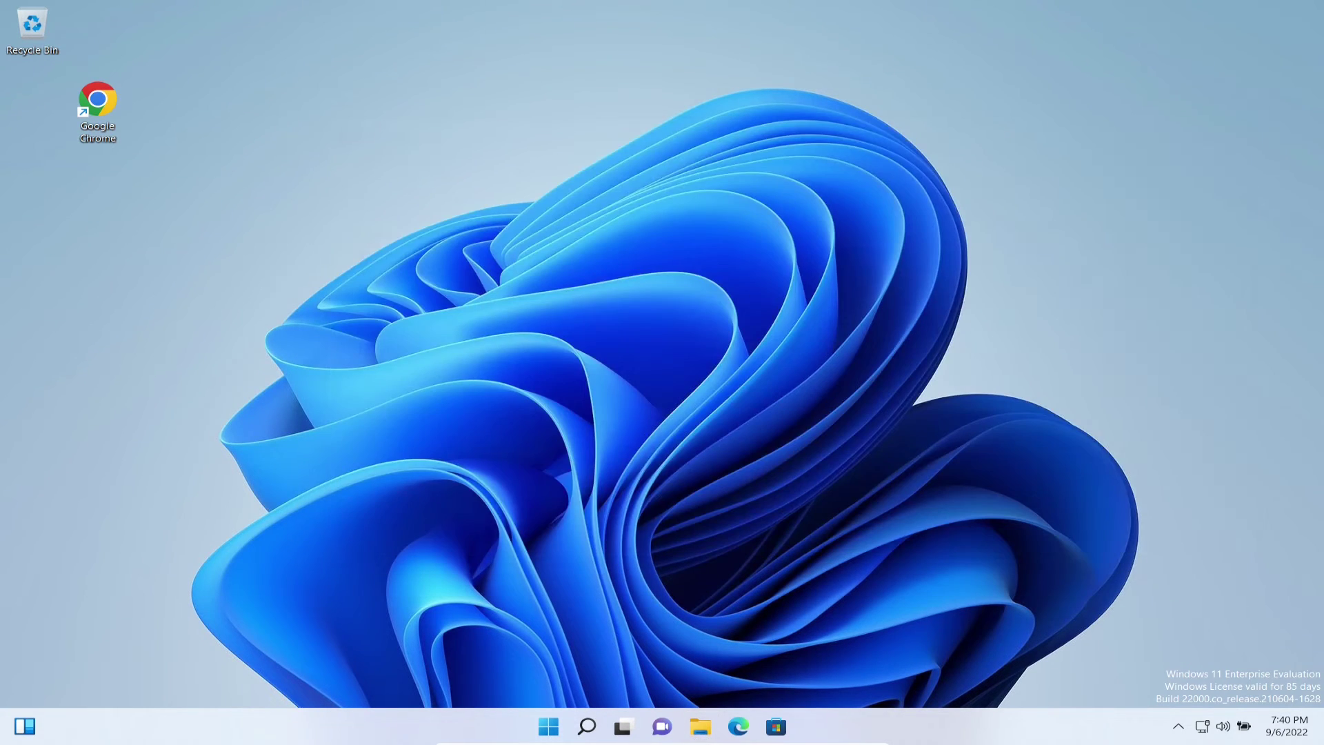
key(super+x)
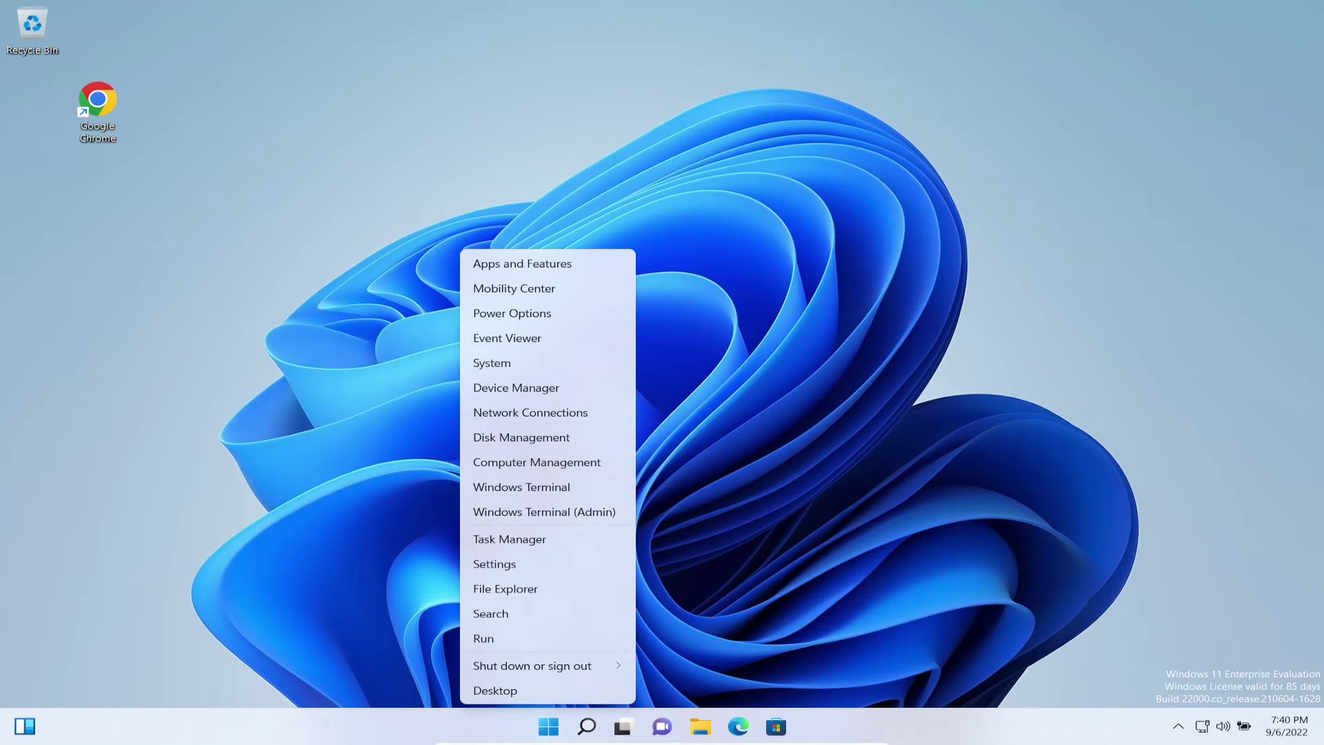
Launch cmd as administrator from Start search, entering the admin account's username and password at UAC
key(Escape)
key(super)
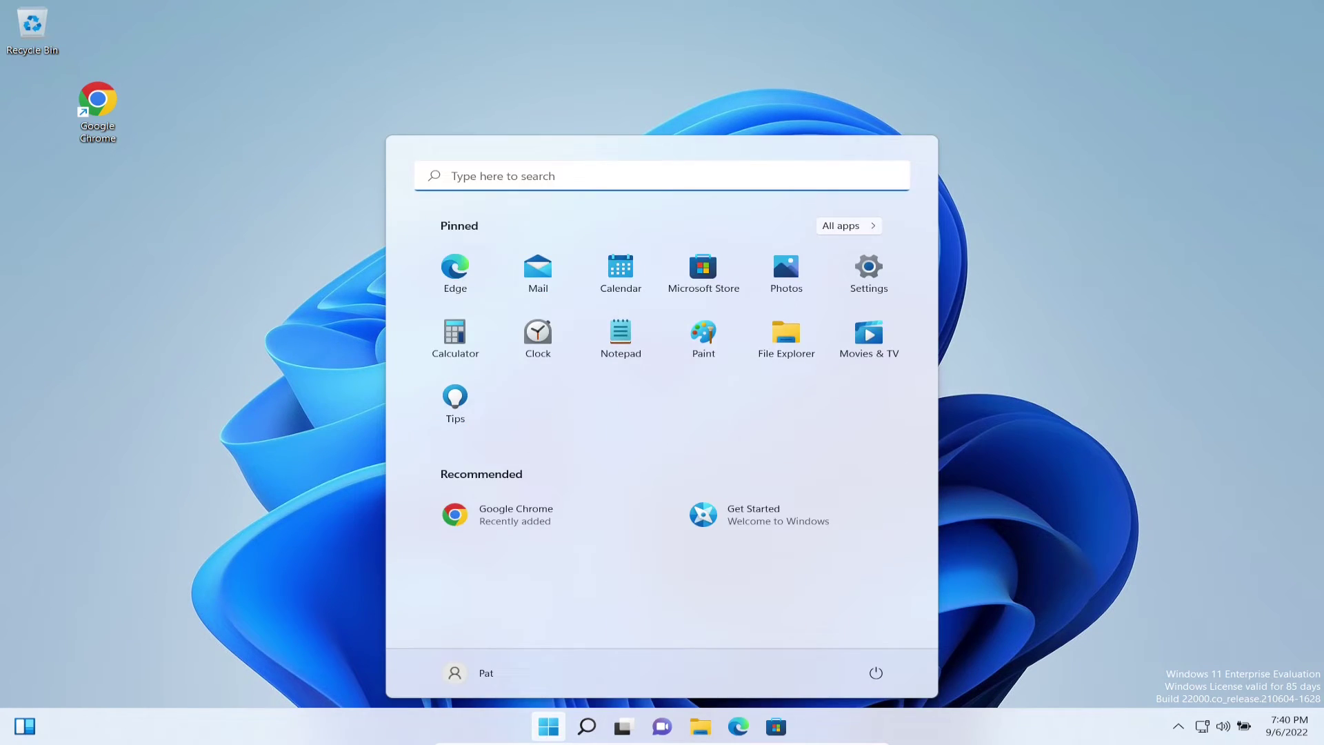
text(cmd)
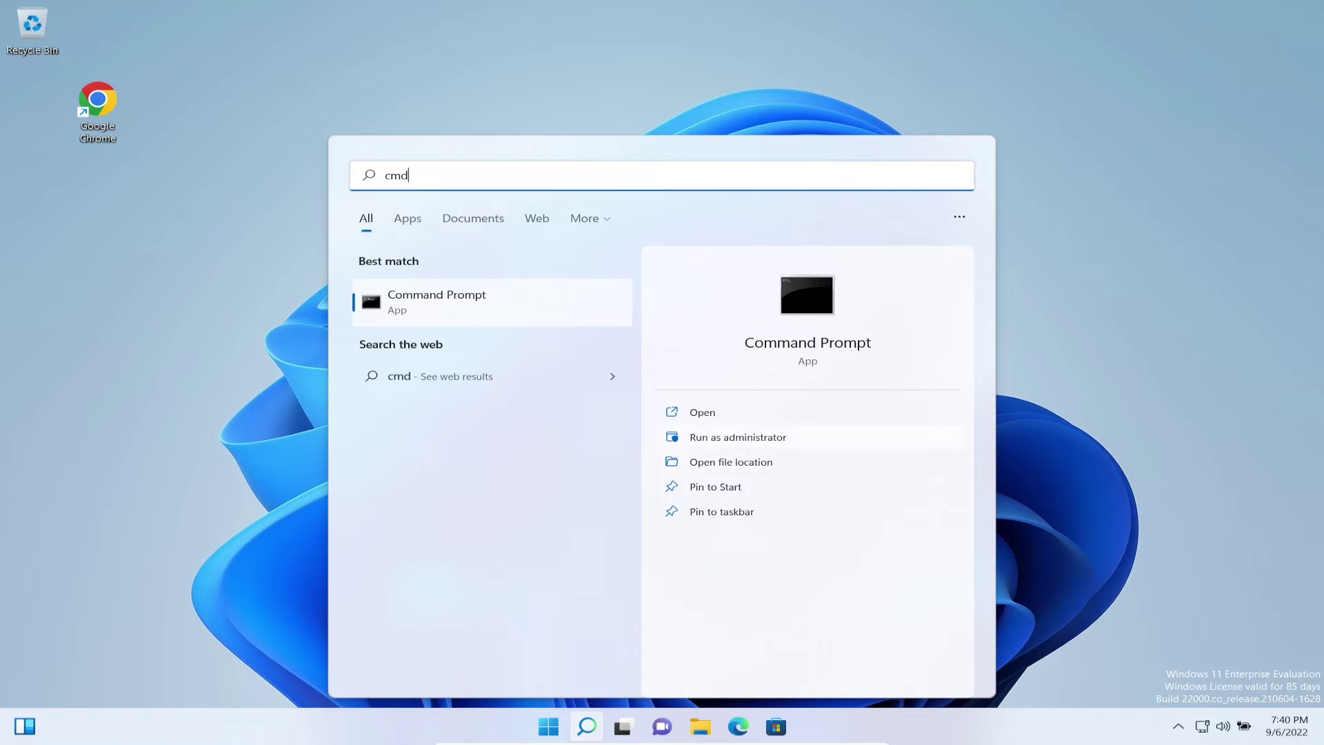
click(738, 435)
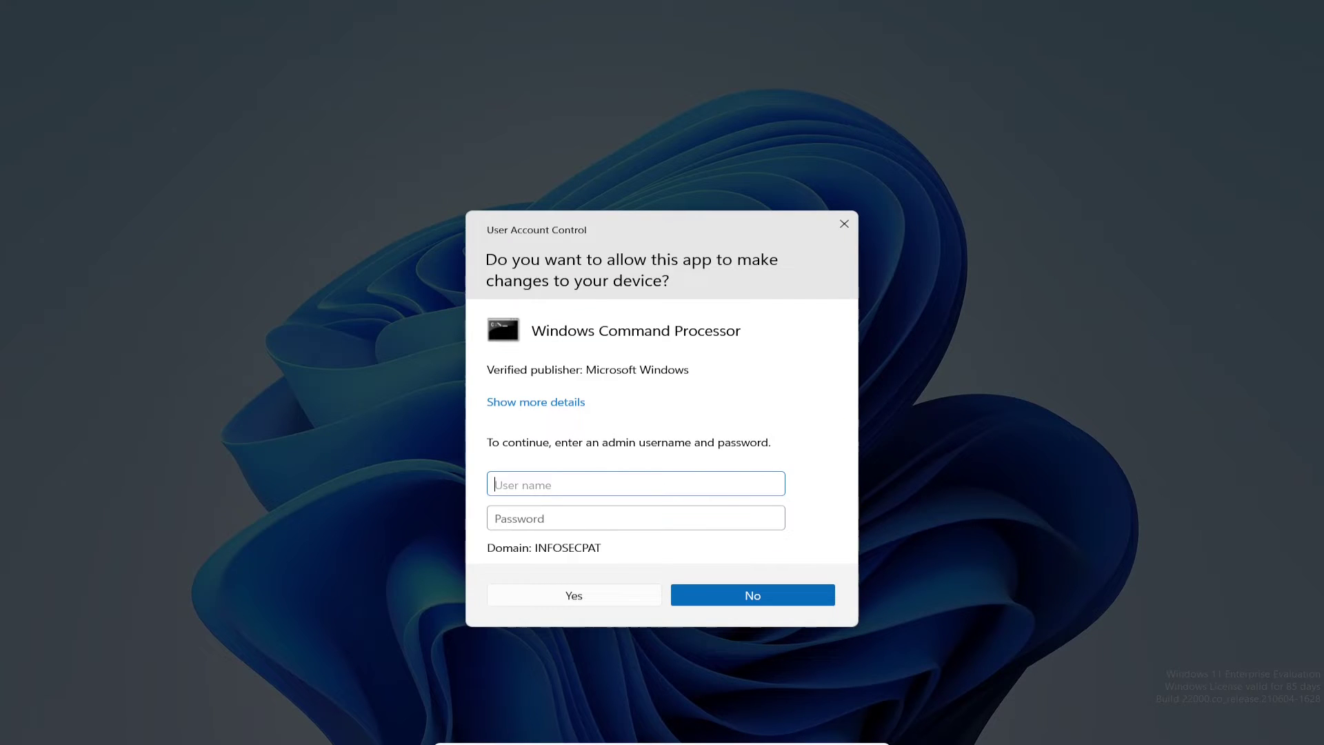
text(administrator)
key(Tab)
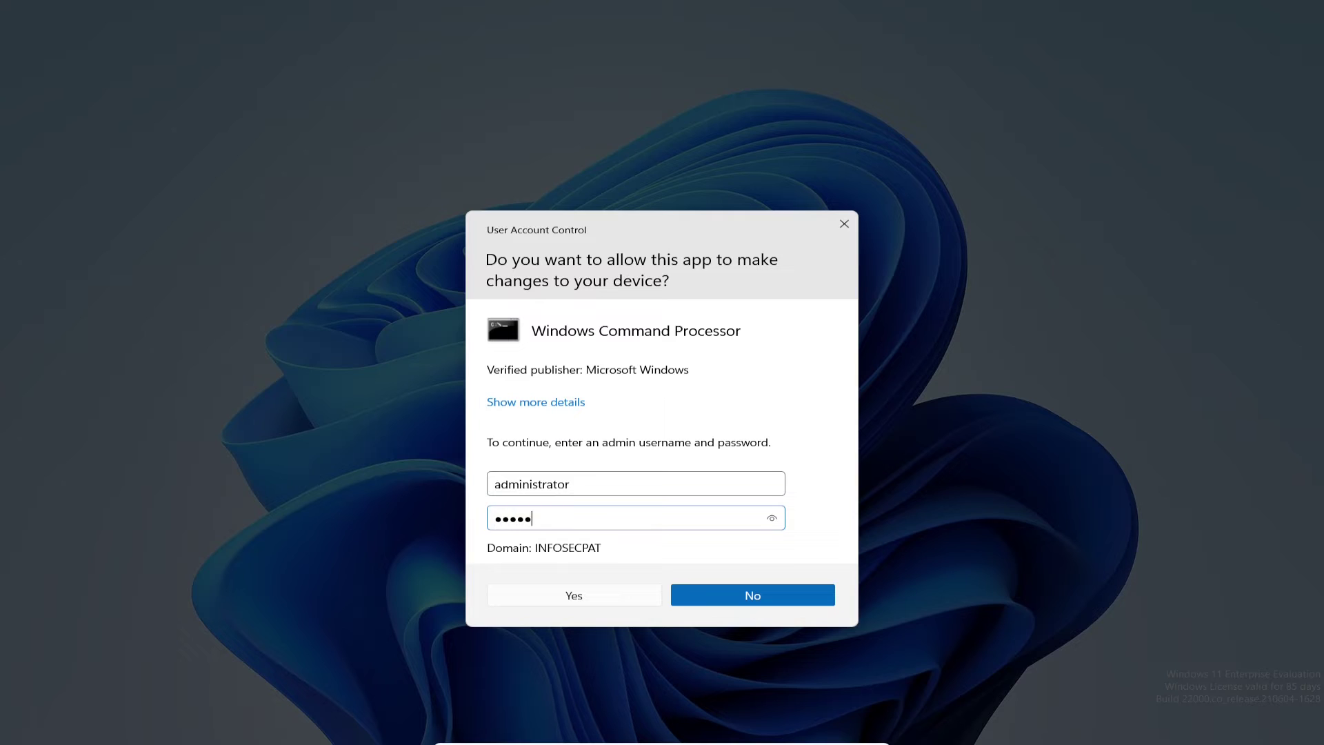
key(Return)
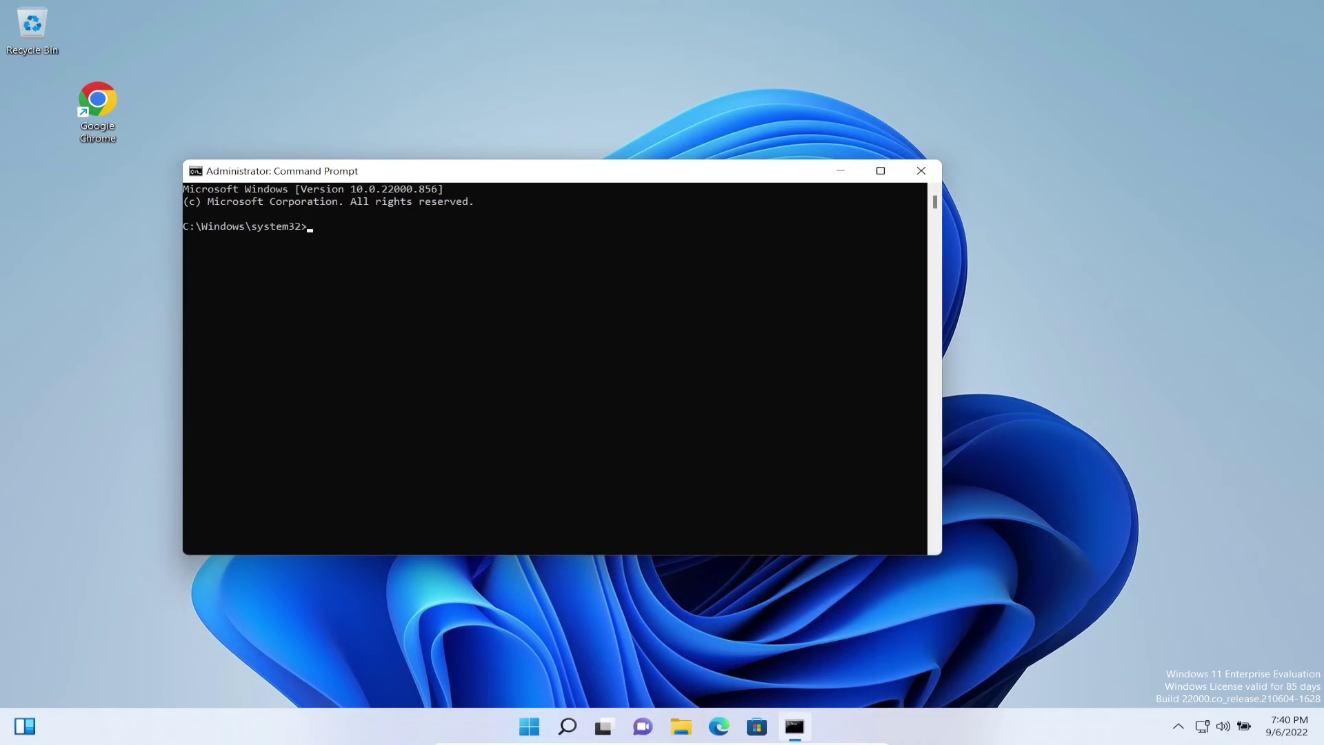
ctrl+scroll(555, 369, up, 3)
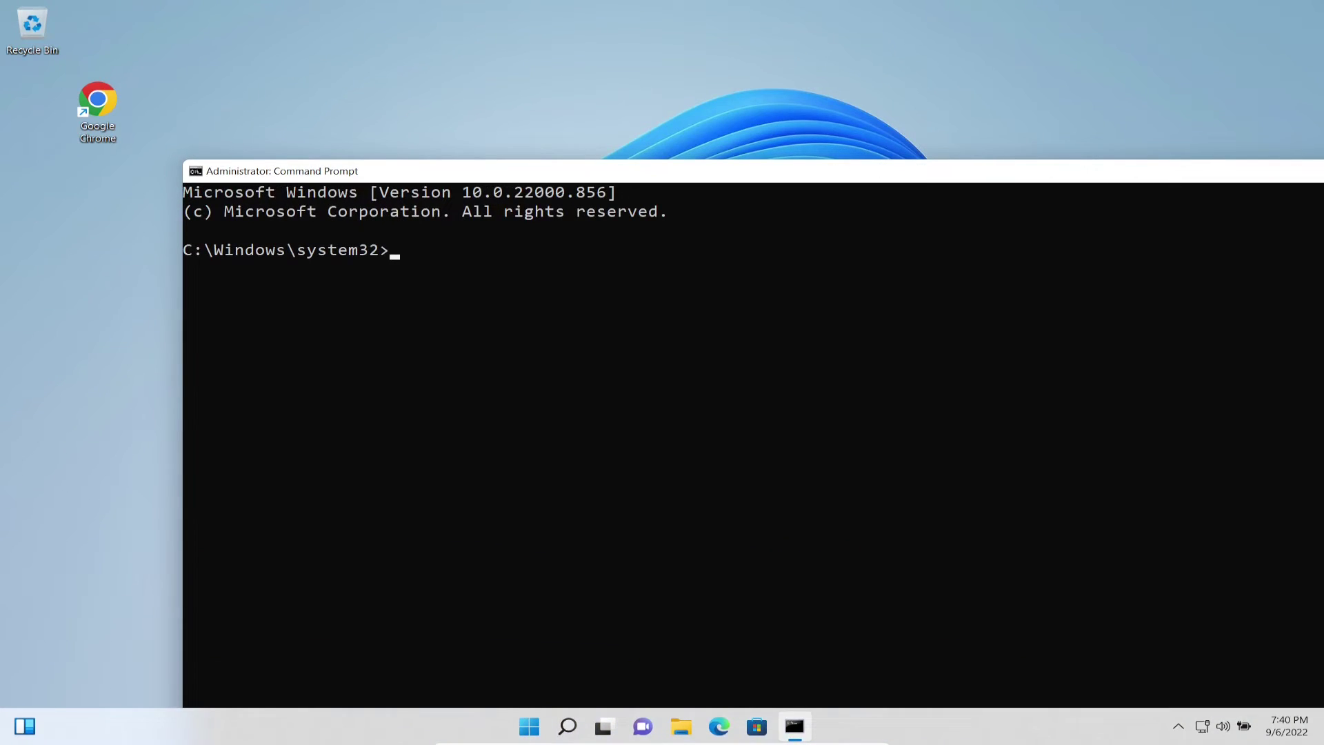
Run gpresult /r in the elevated console and scroll up to the USER SETTINGS section
click(478, 226)
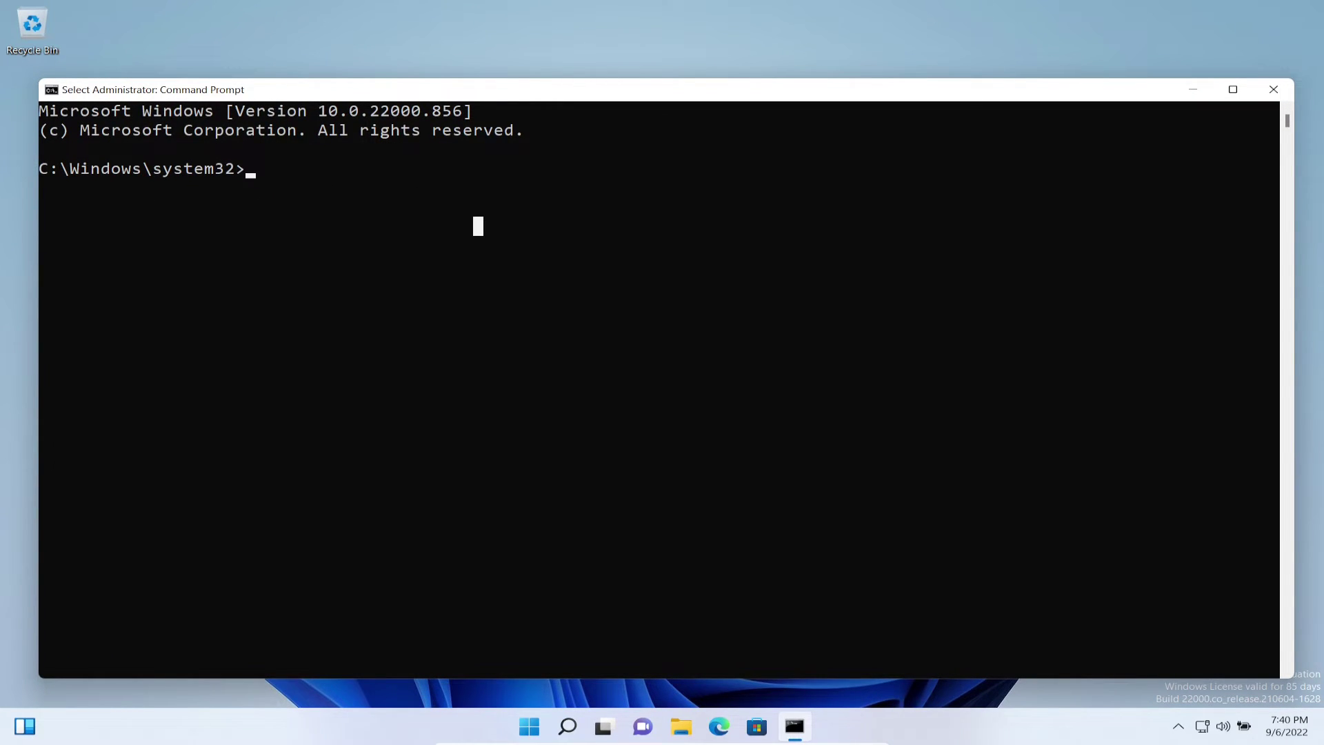
text(g)
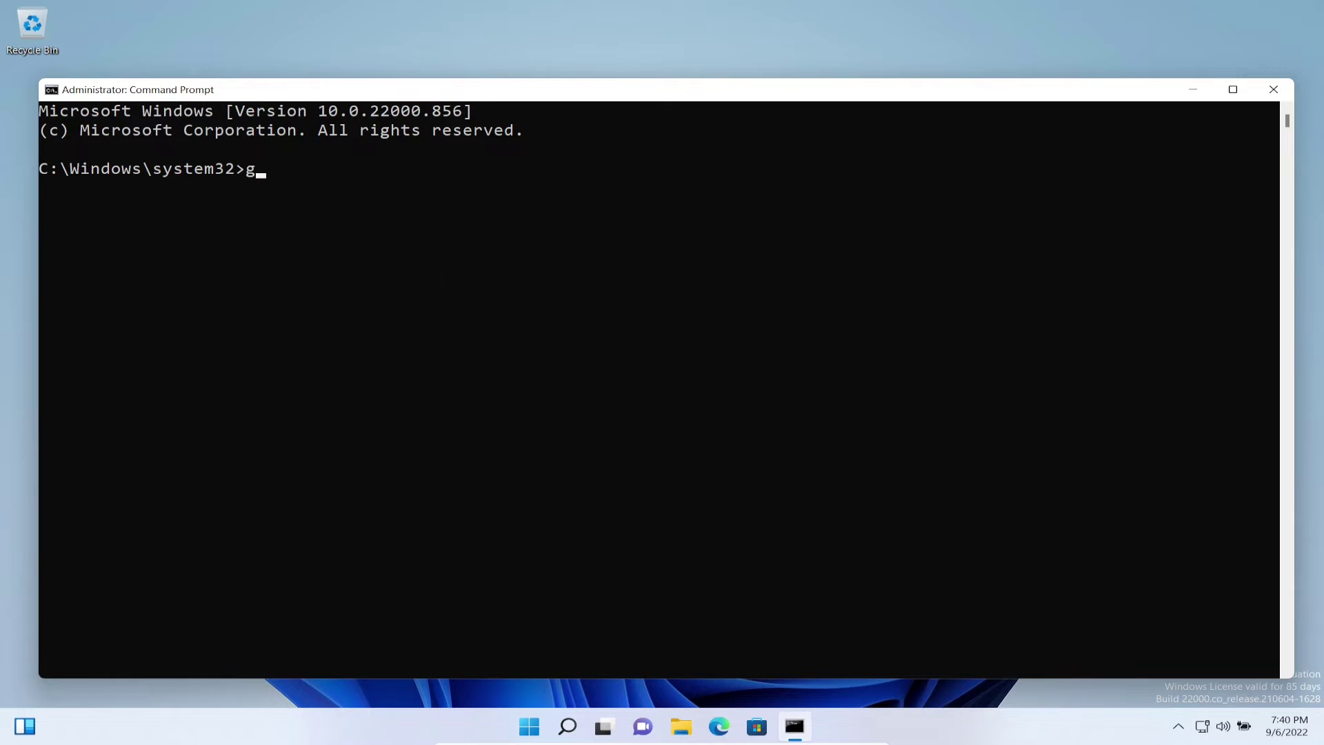
text(presult /a)
key(BackSpace)
text(r)
key(Return)
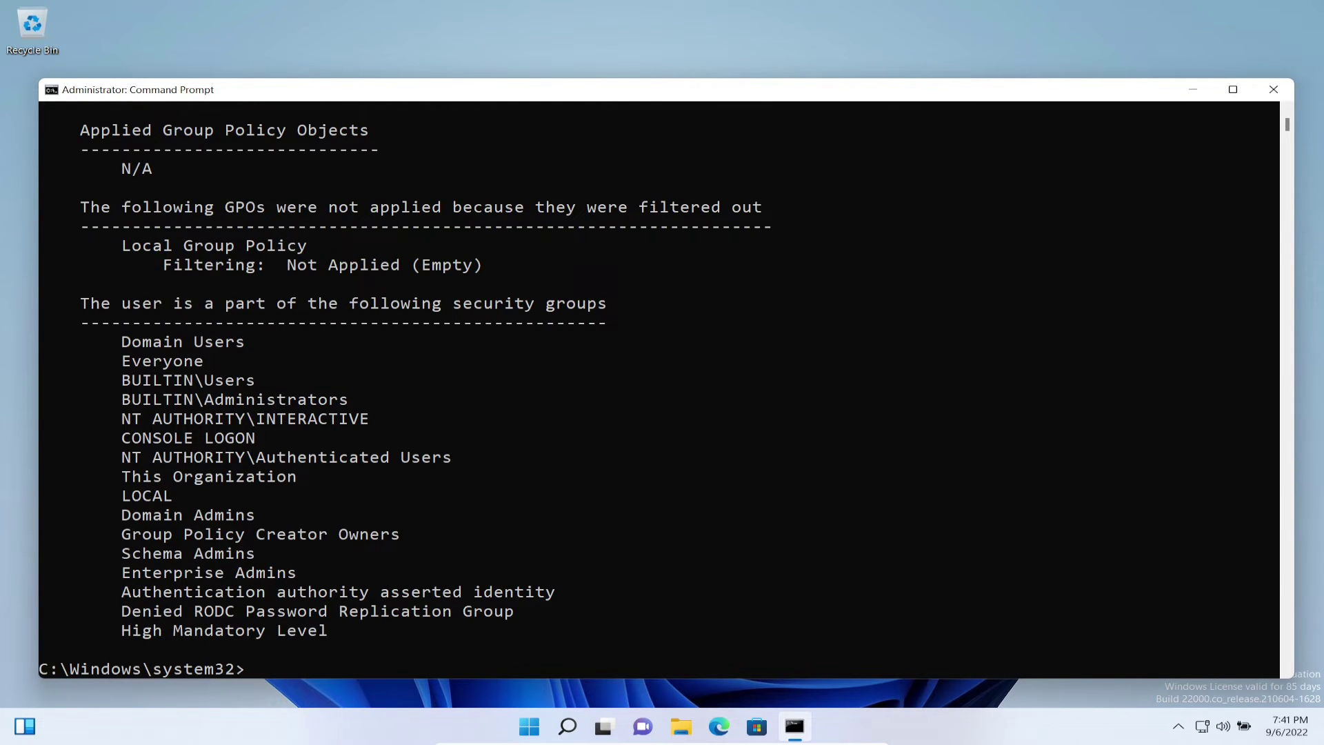
scroll(659, 390, up, 13)
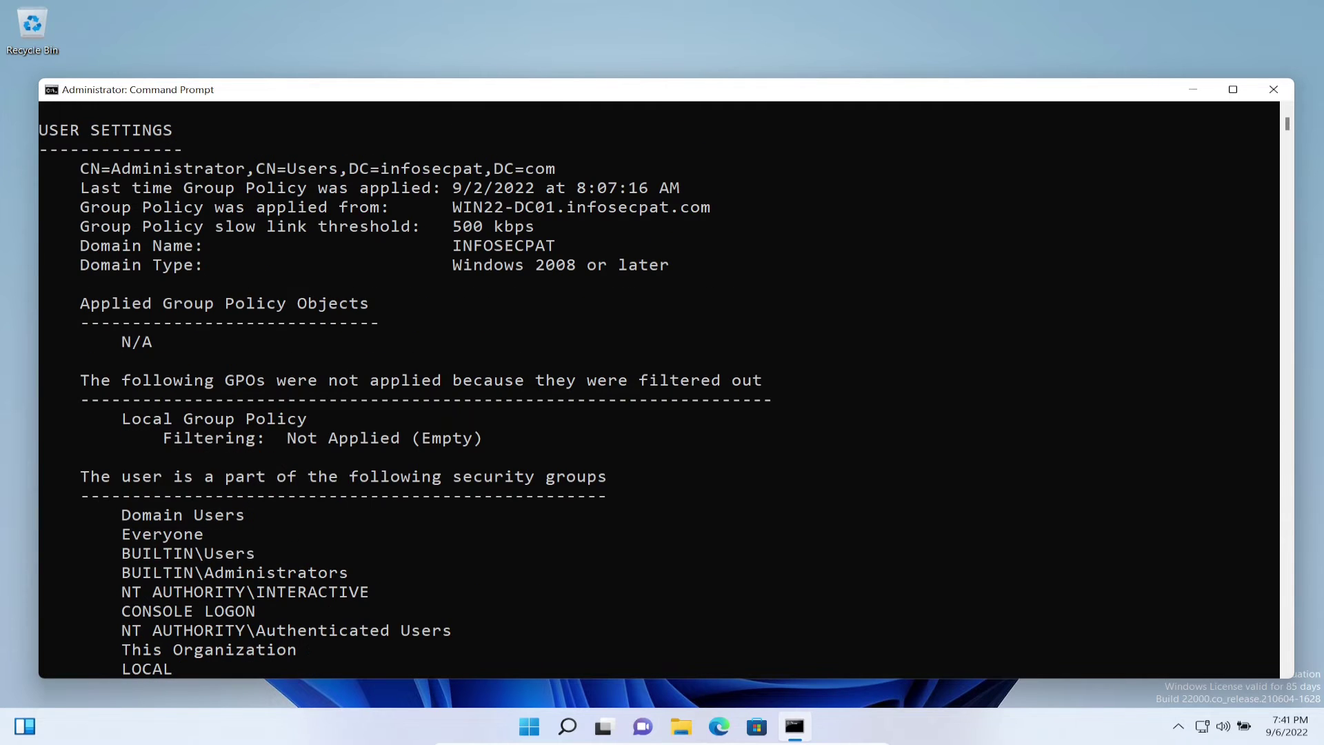
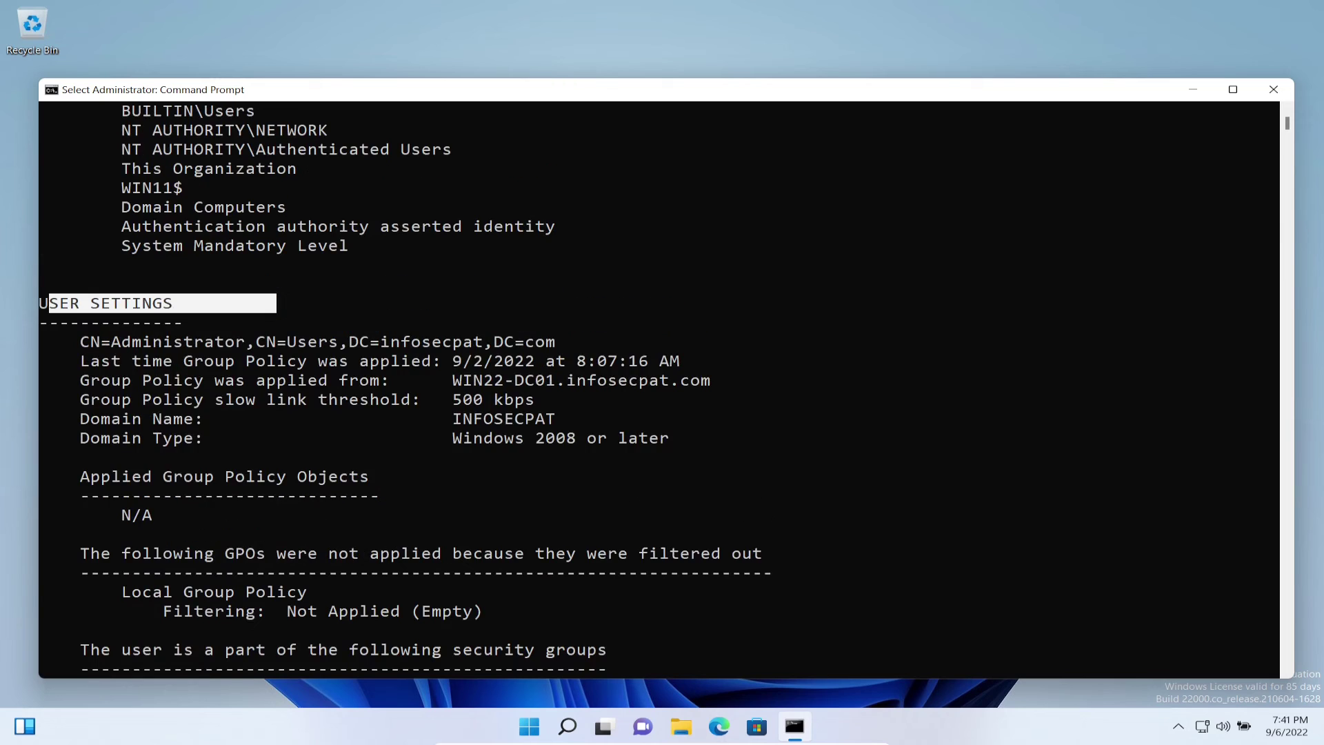
scroll(659, 390, up, 3)
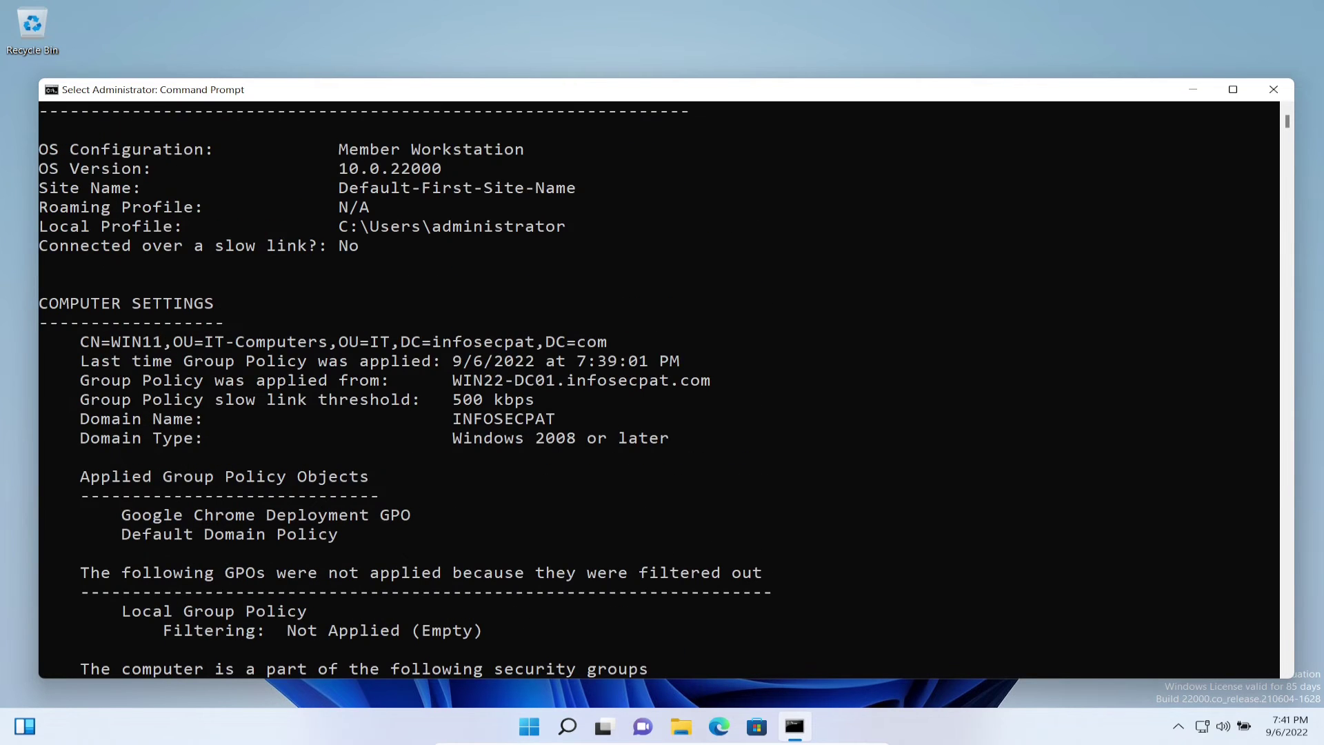
Rerun gpresult /r to refresh the Group Policy results report
scroll(659, 390, down, 3)
scroll(659, 389, down, 3)
drag(39, 591, 276, 592)
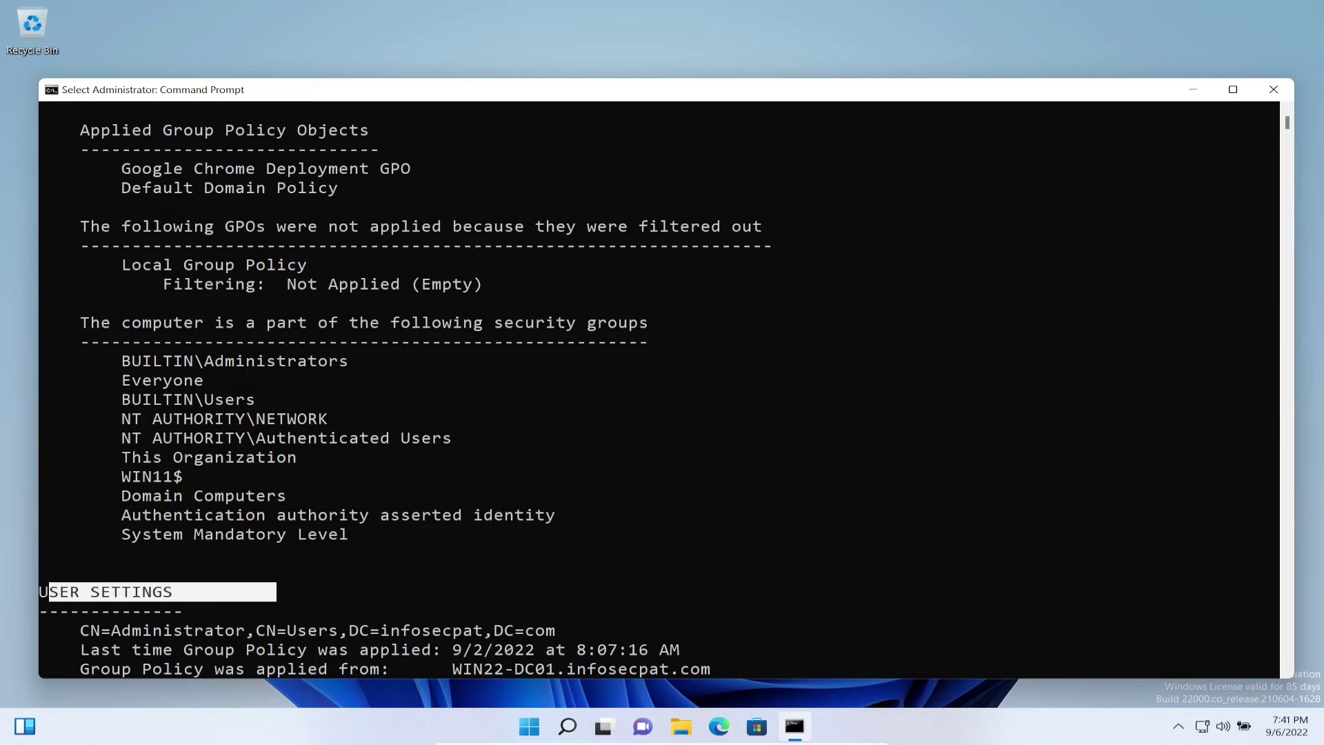
click(467, 380)
key(Escape)
key(Up)
key(Return)
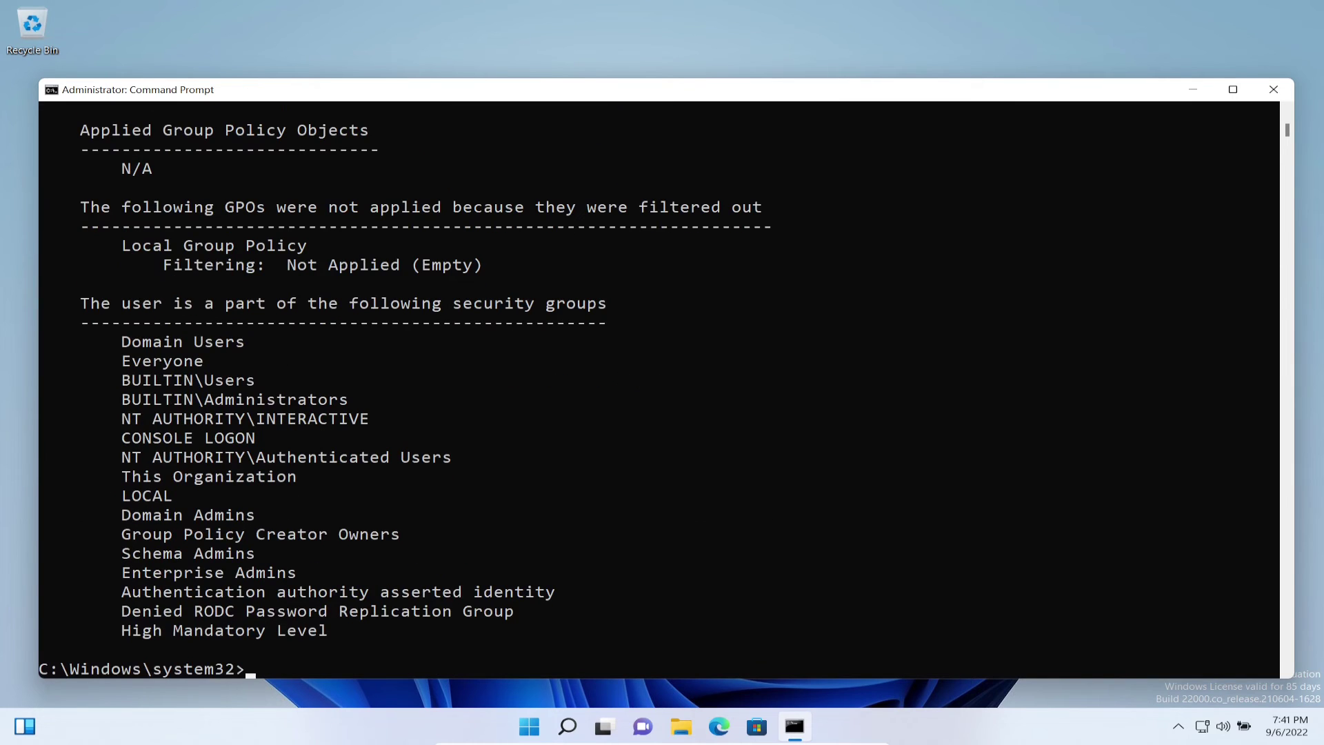
Review the applied GPO lines under COMPUTER and USER SETTINGS, then close the administrator console
scroll(658, 389, up, 3)
scroll(659, 390, up, 4)
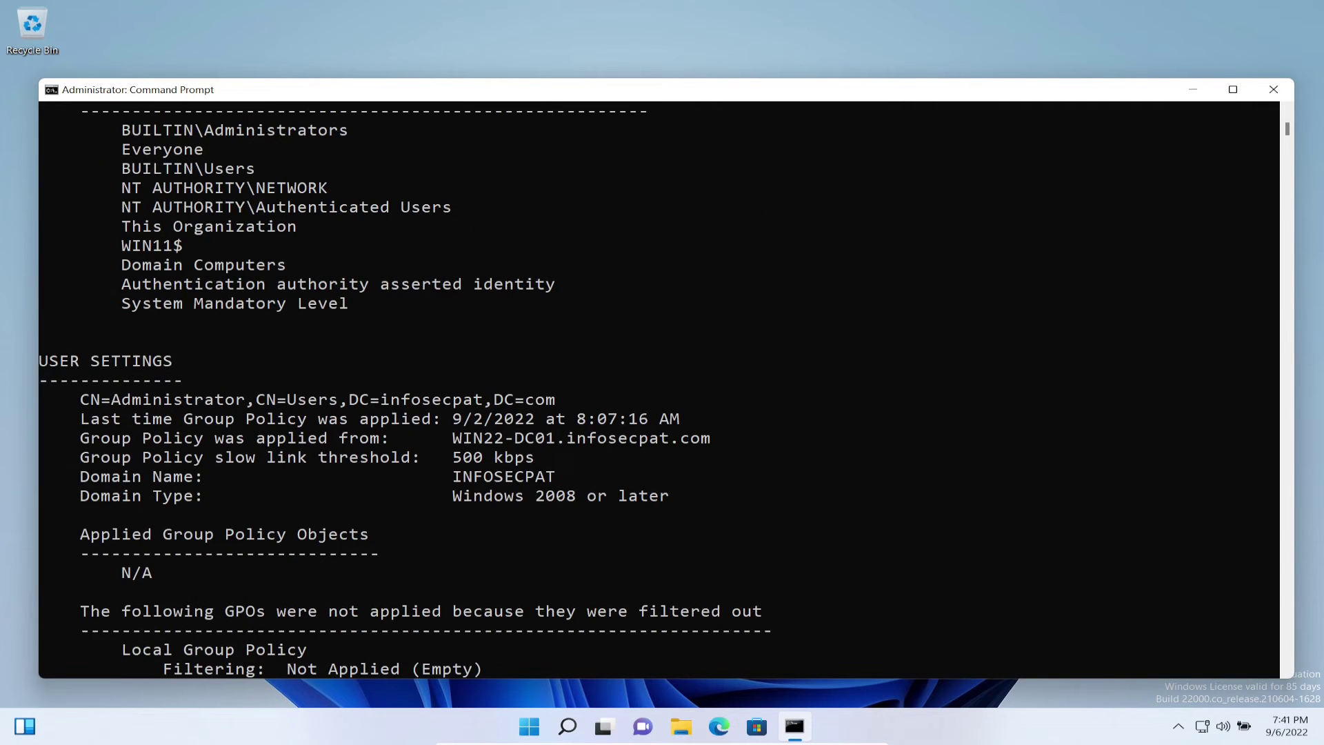
scroll(659, 390, up, 6)
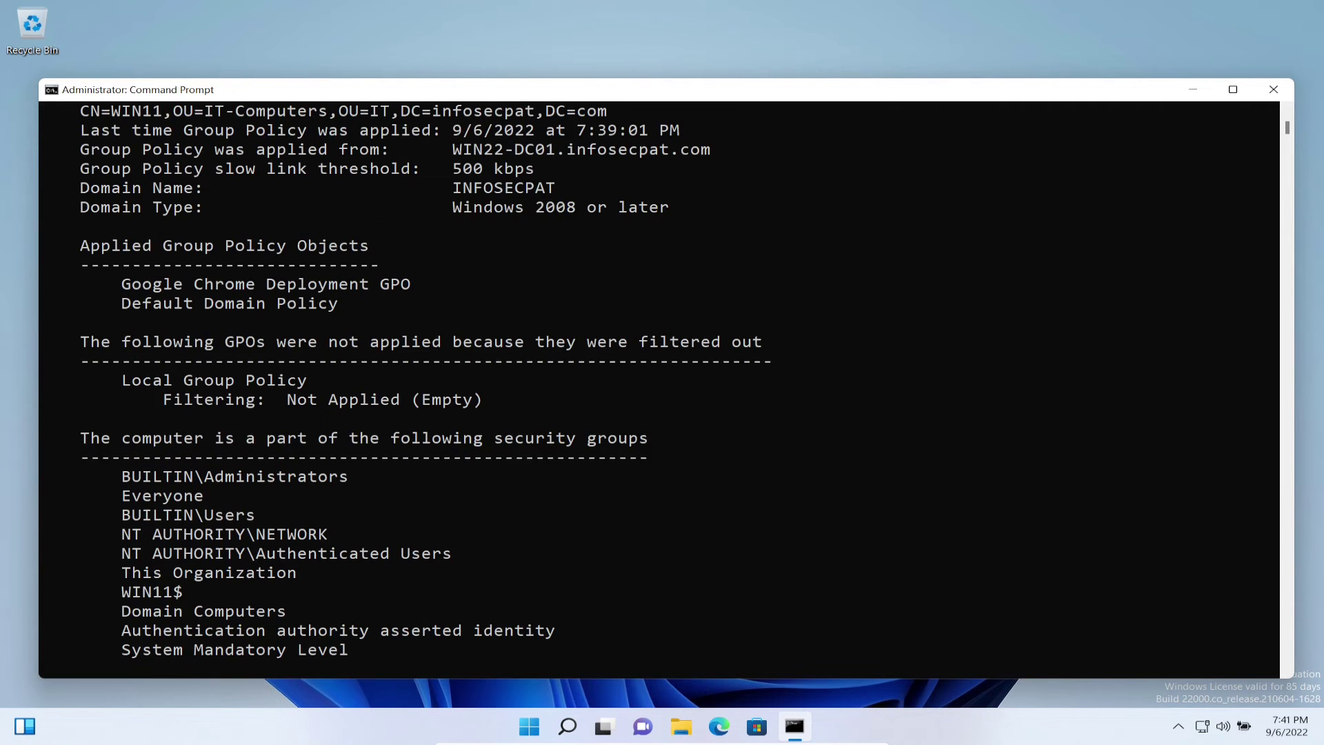
scroll(659, 390, up, 1)
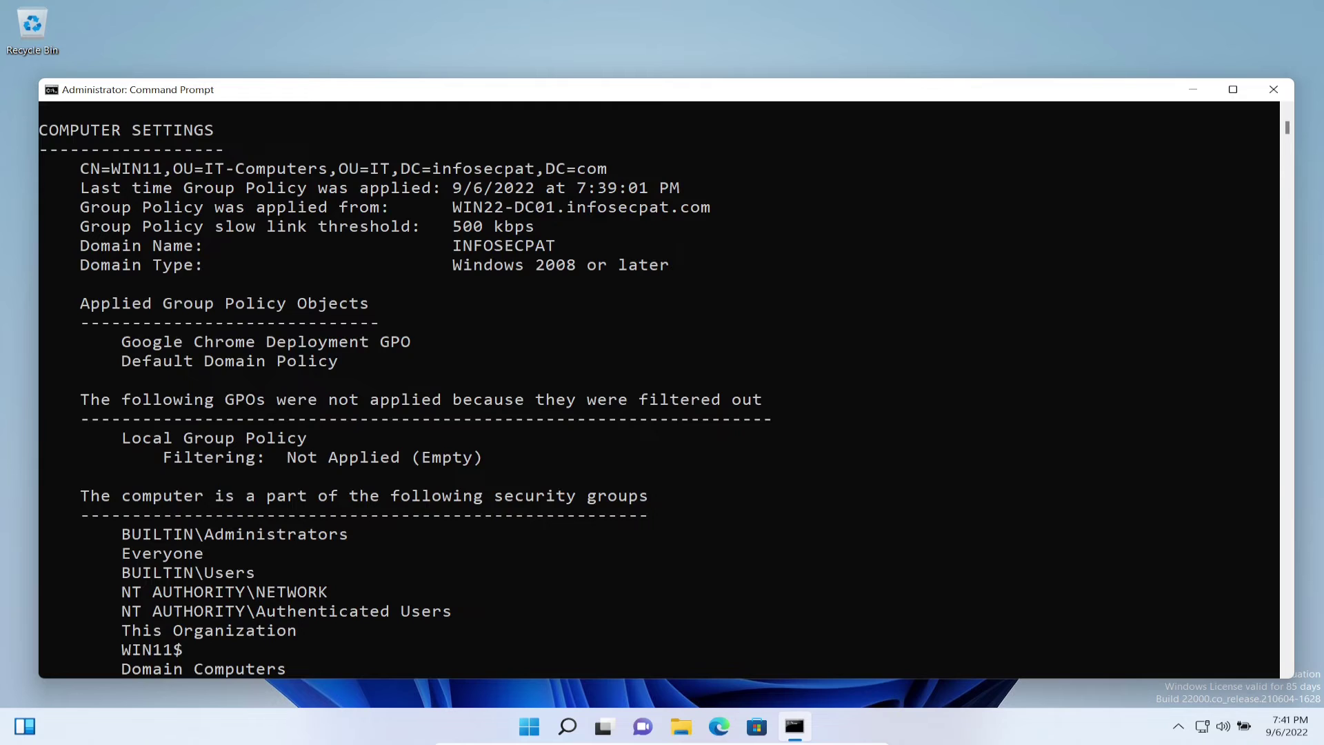
drag(117, 341, 400, 360)
click(395, 360)
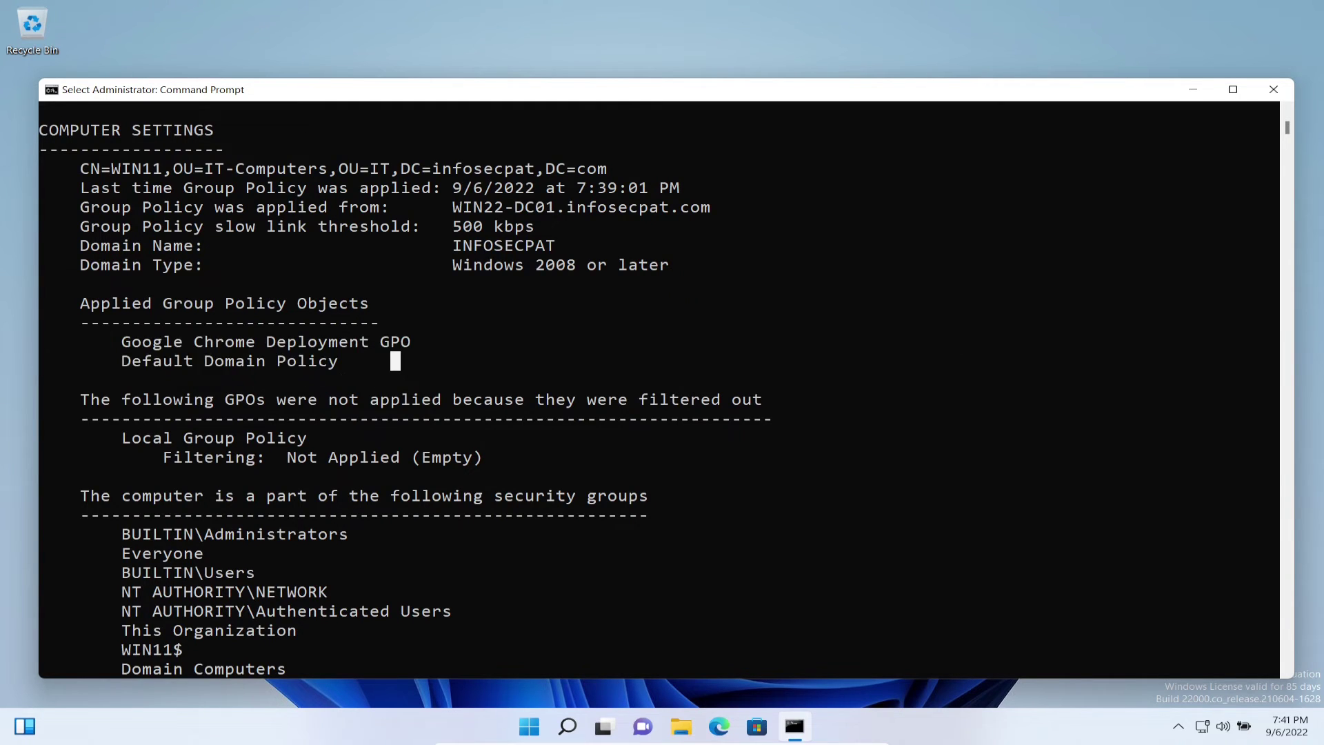
scroll(395, 361, up, 3)
scroll(659, 390, down, 12)
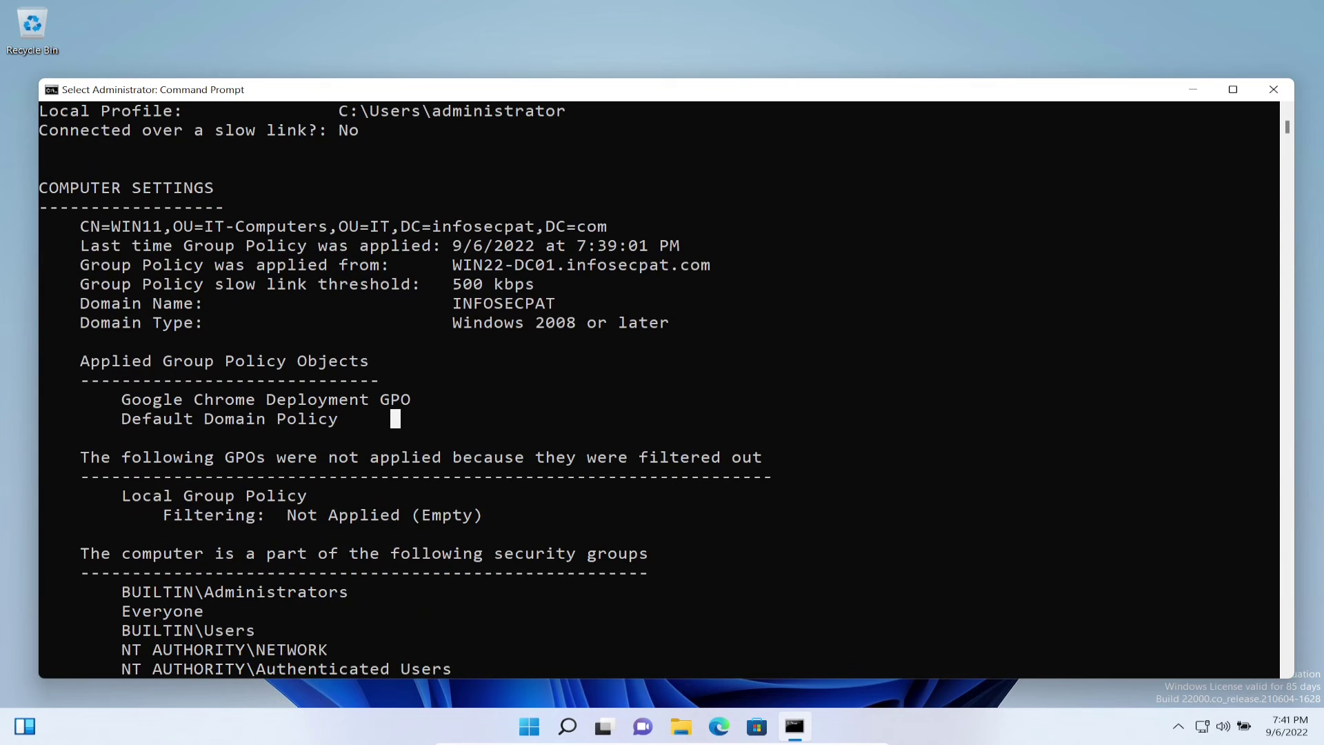
scroll(659, 389, down, 2)
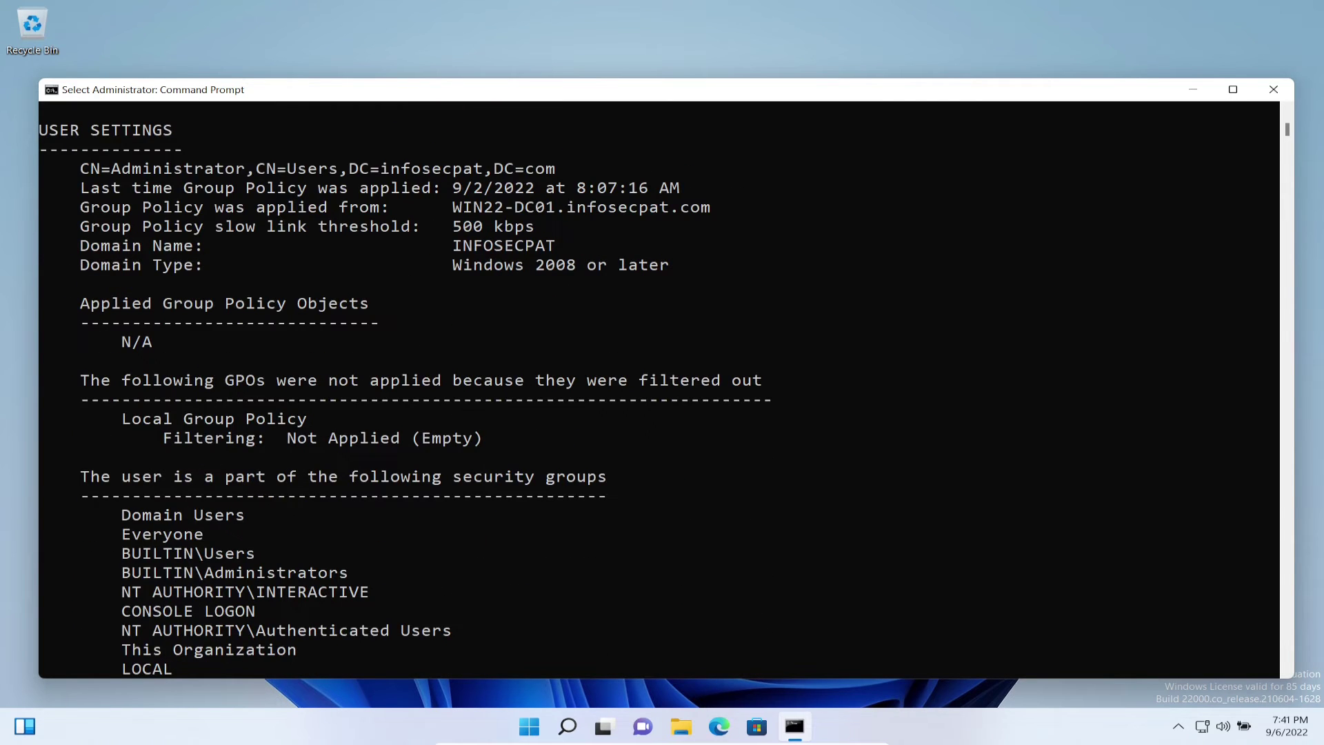
scroll(658, 390, down, 7)
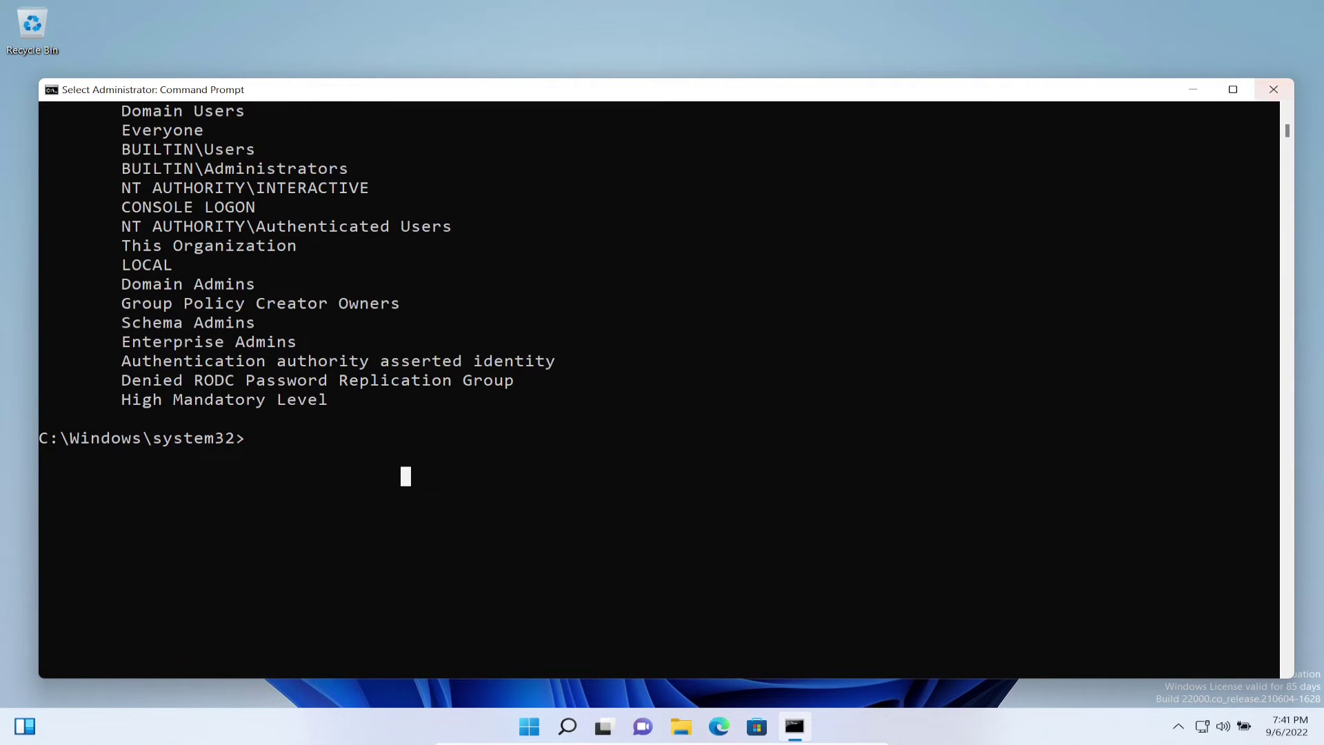
key(alt+F4)
Open a new cmd console as the domain user from the Win+X Run option
key(super+x)
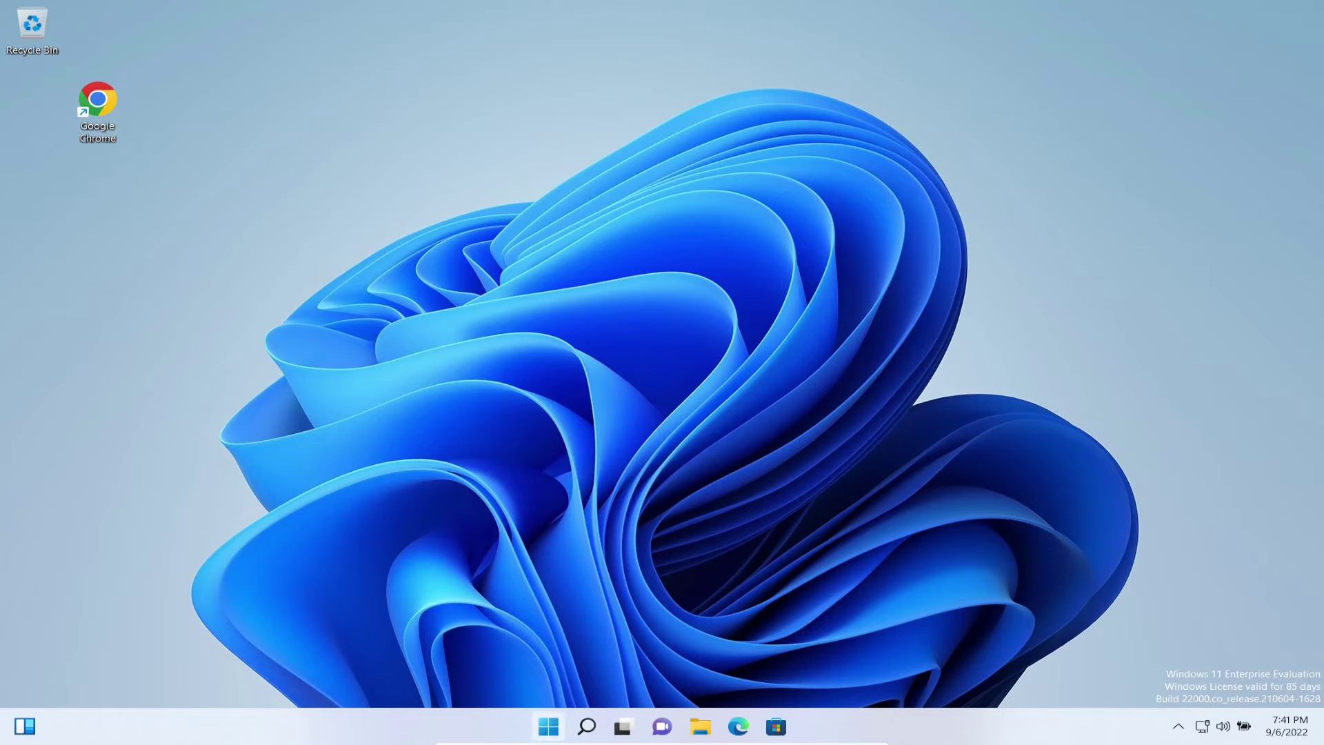
key(r)
key(Return)
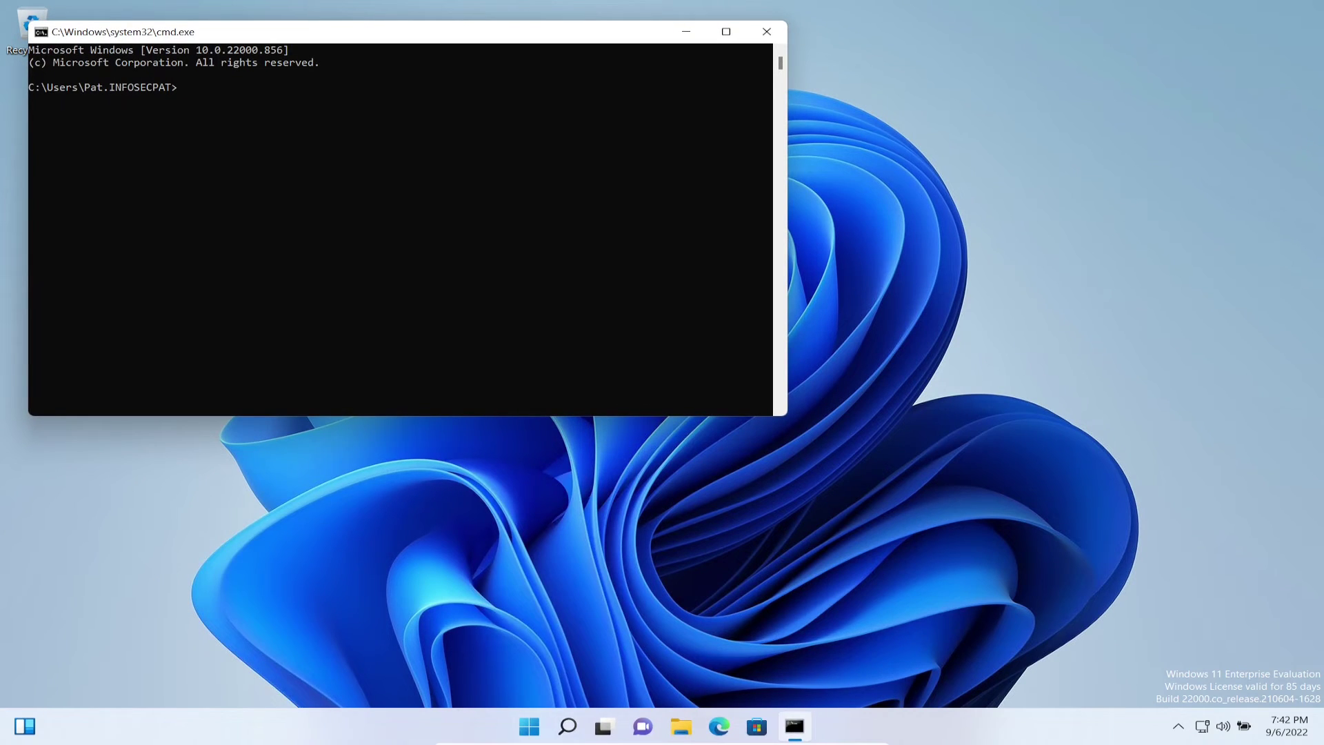
ctrl+scroll(407, 228, up, 3)
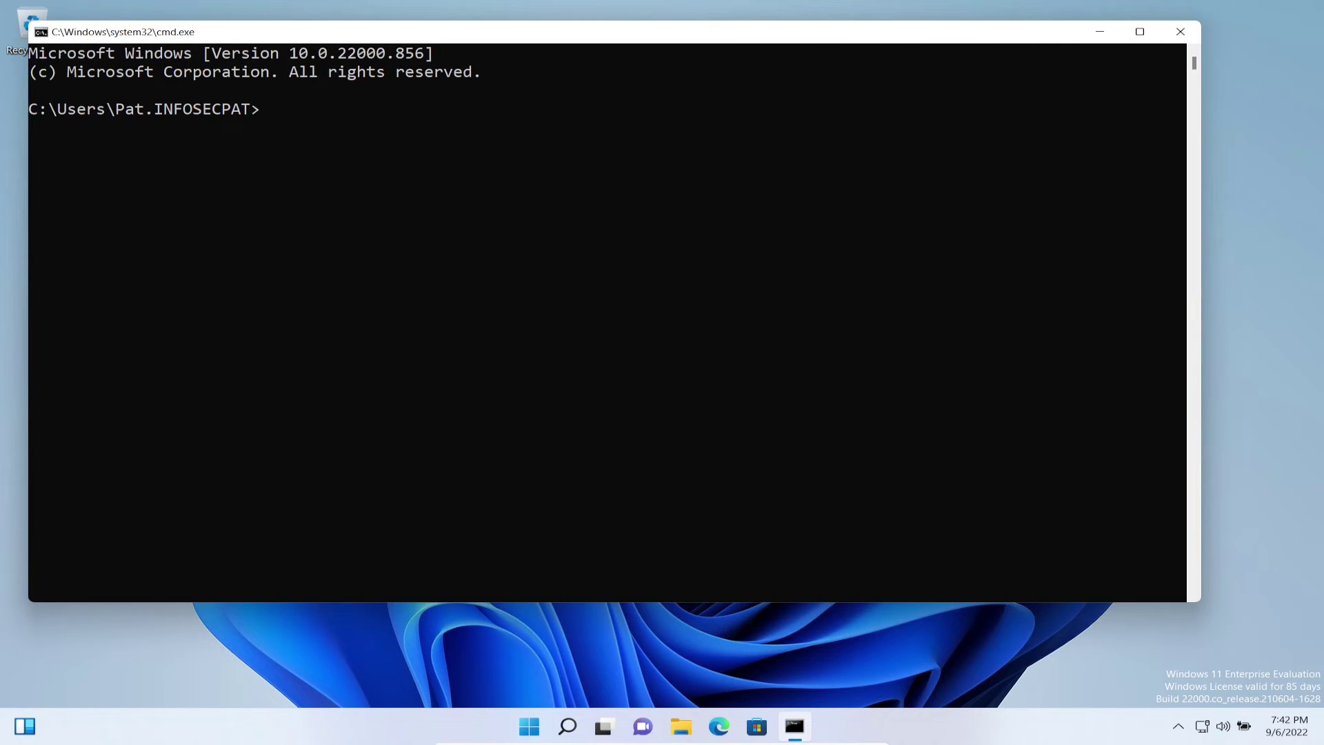
Run gpresult /r, correcting the mistyped '.r' switch to '/r'
text(gpreu)
key(BackSpace)
key(BackSpace)
key(BackSpace)
key(BackSpace)
key(BackSpace)
text(gpresult .r)
key(Return)
key(Up)
key(BackSpace)
key(BackSpace)
text(/r)
key(Return)
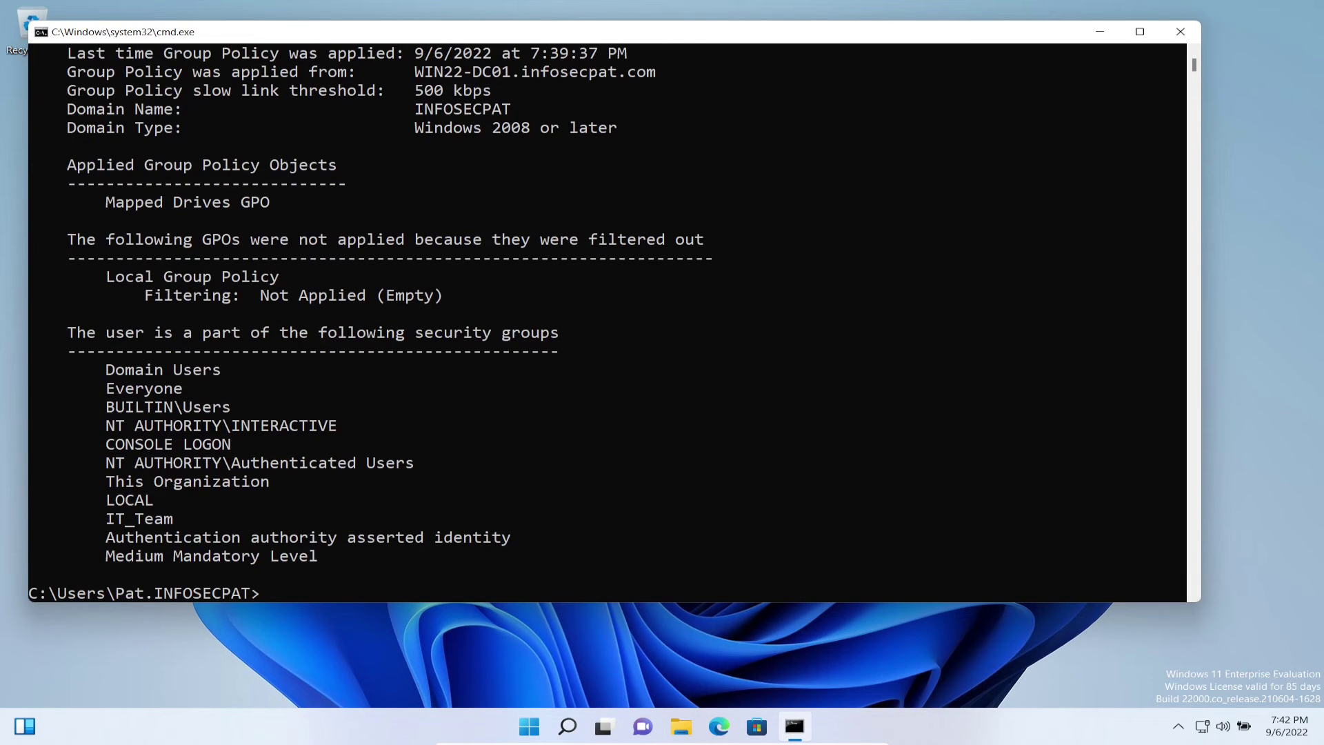
Highlight the applied Mapped Drives GPO entry and filtered-out GPO lines, then maximize the console
drag(289, 202, 57, 164)
scroll(607, 324, up, 1)
click(274, 201)
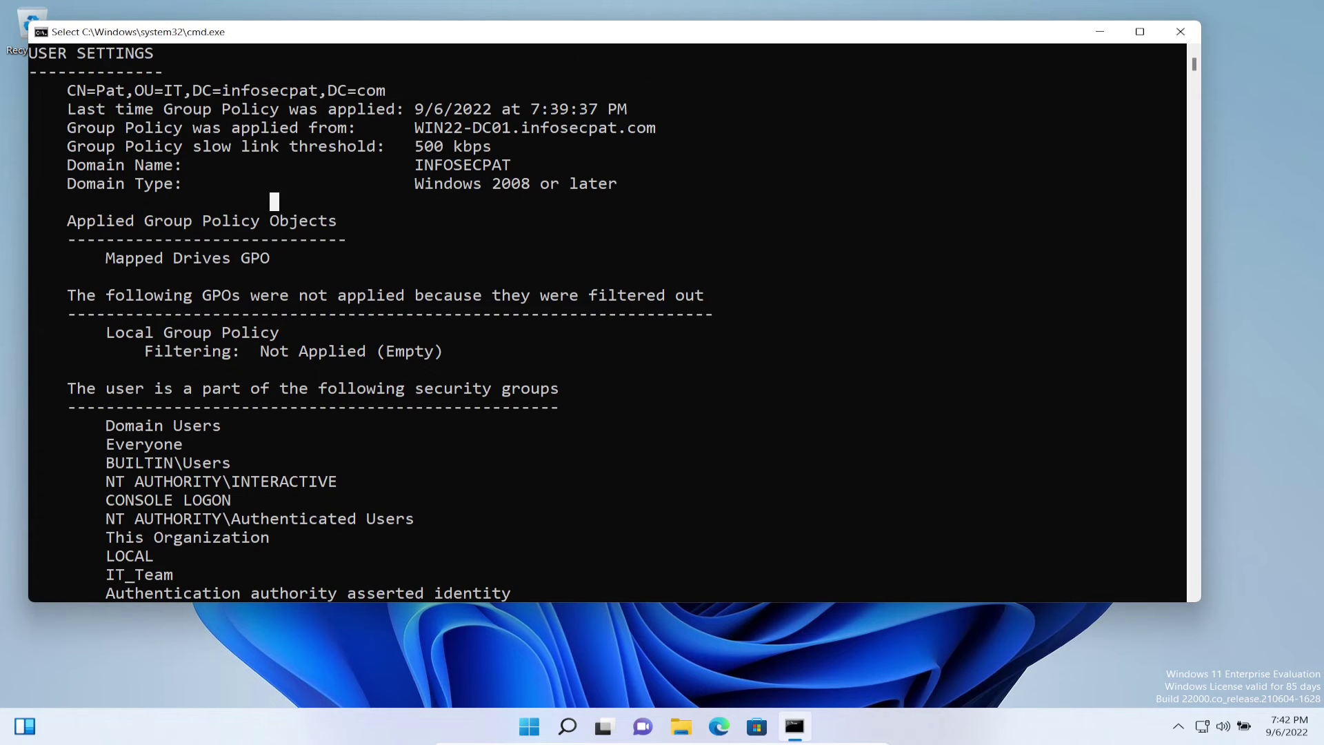
ctrl+scroll(607, 324, up, 2)
drag(358, 300, 99, 278)
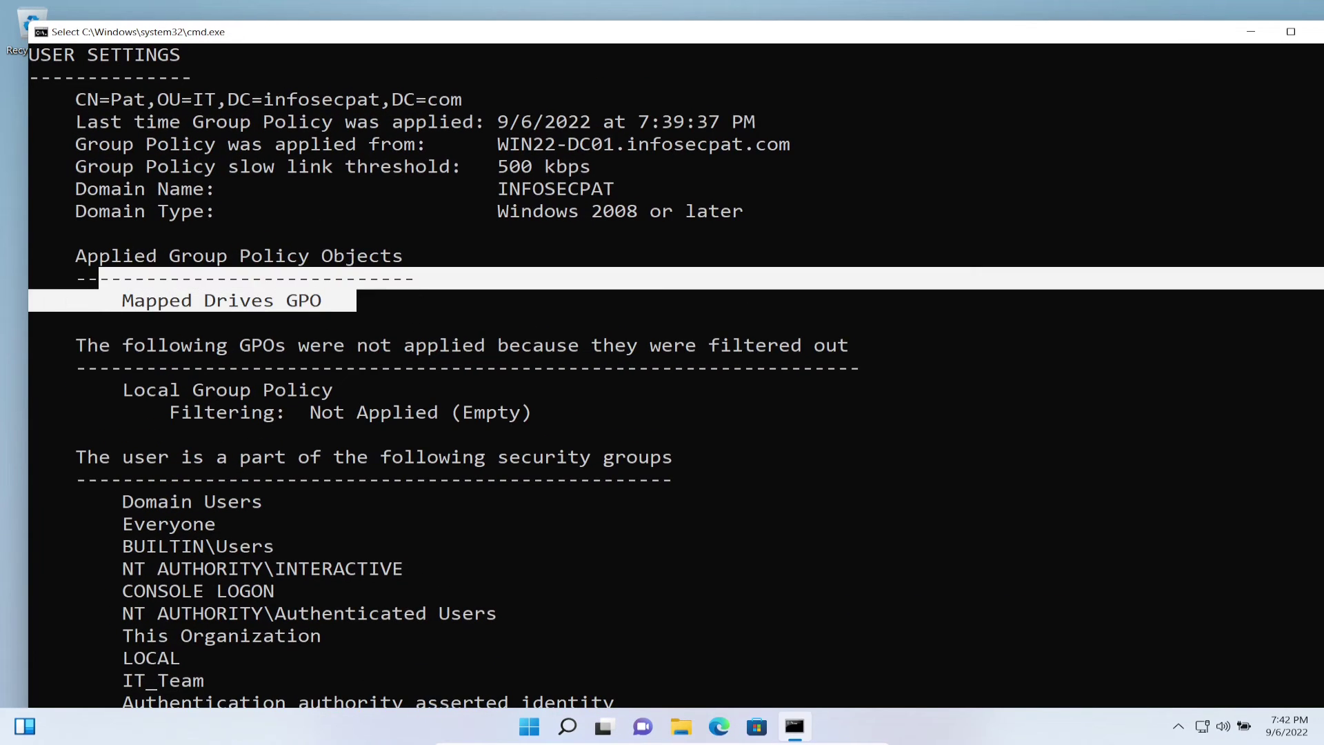
click(245, 301)
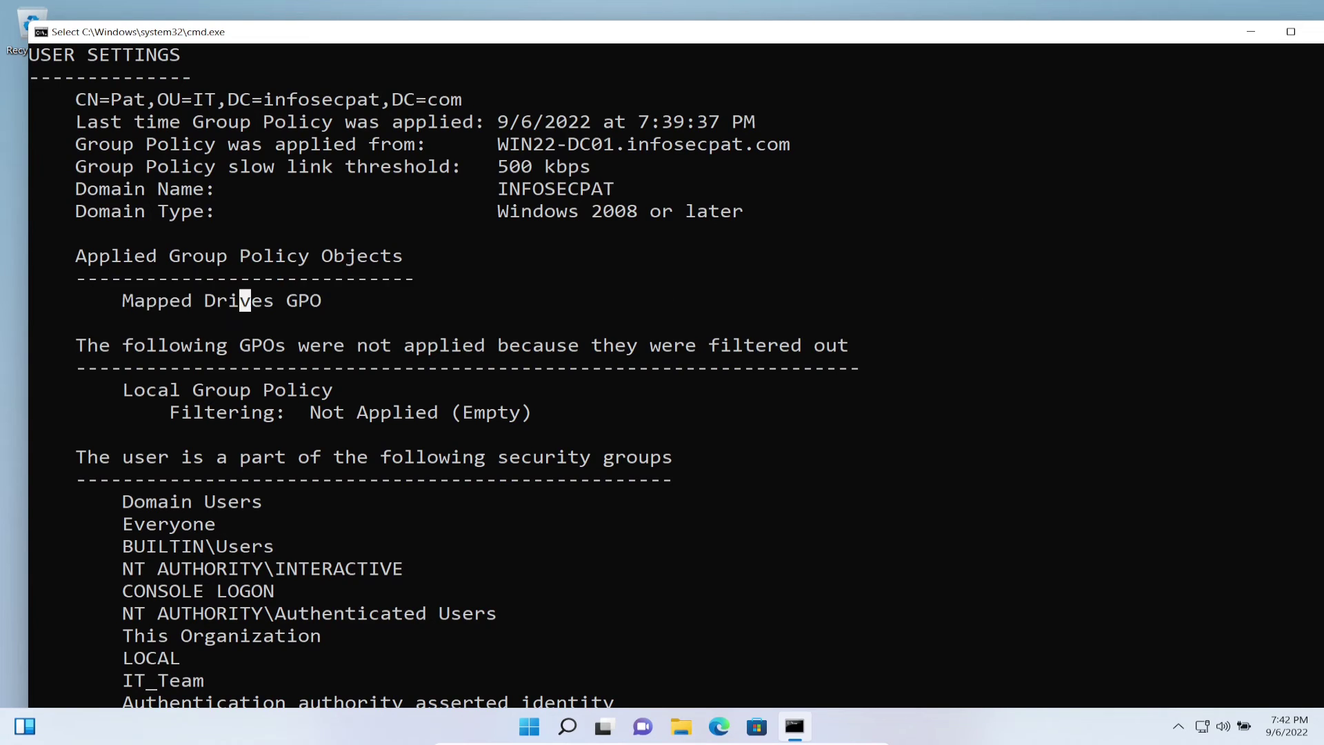
drag(397, 345, 398, 367)
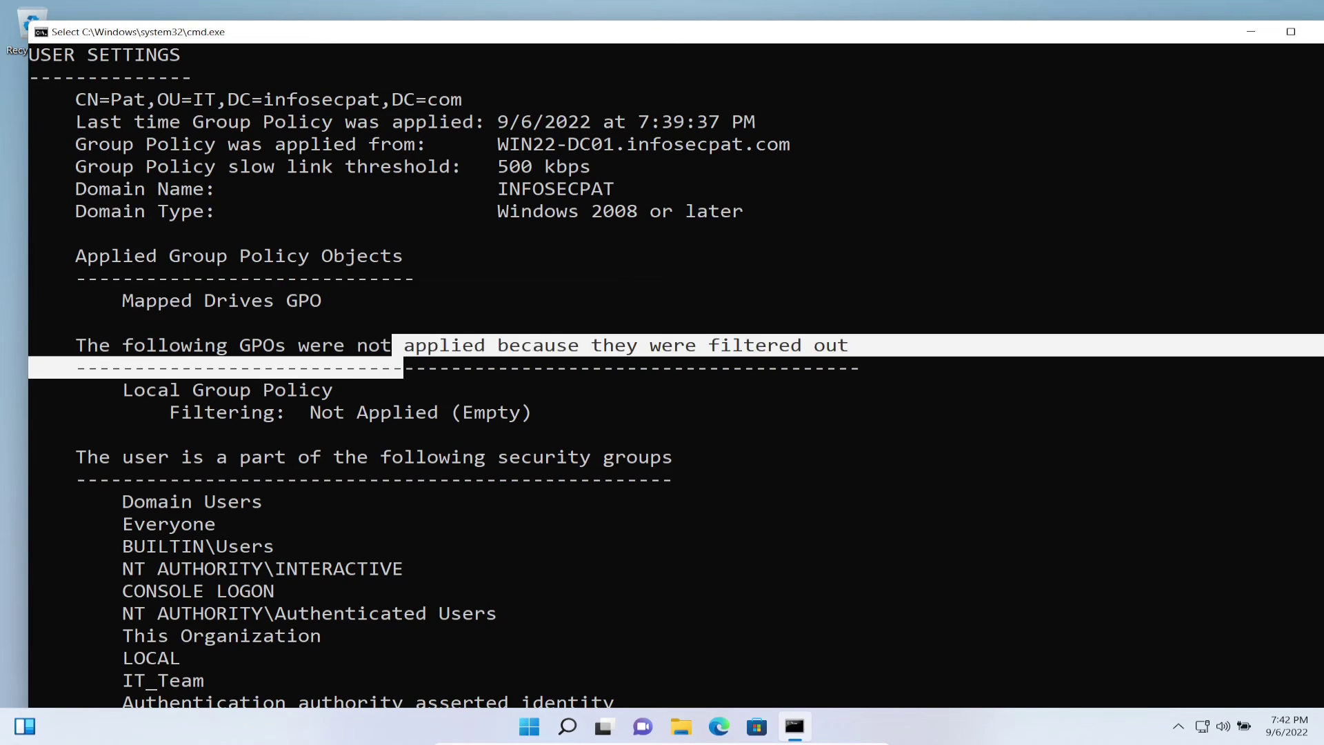
click(1010, 187)
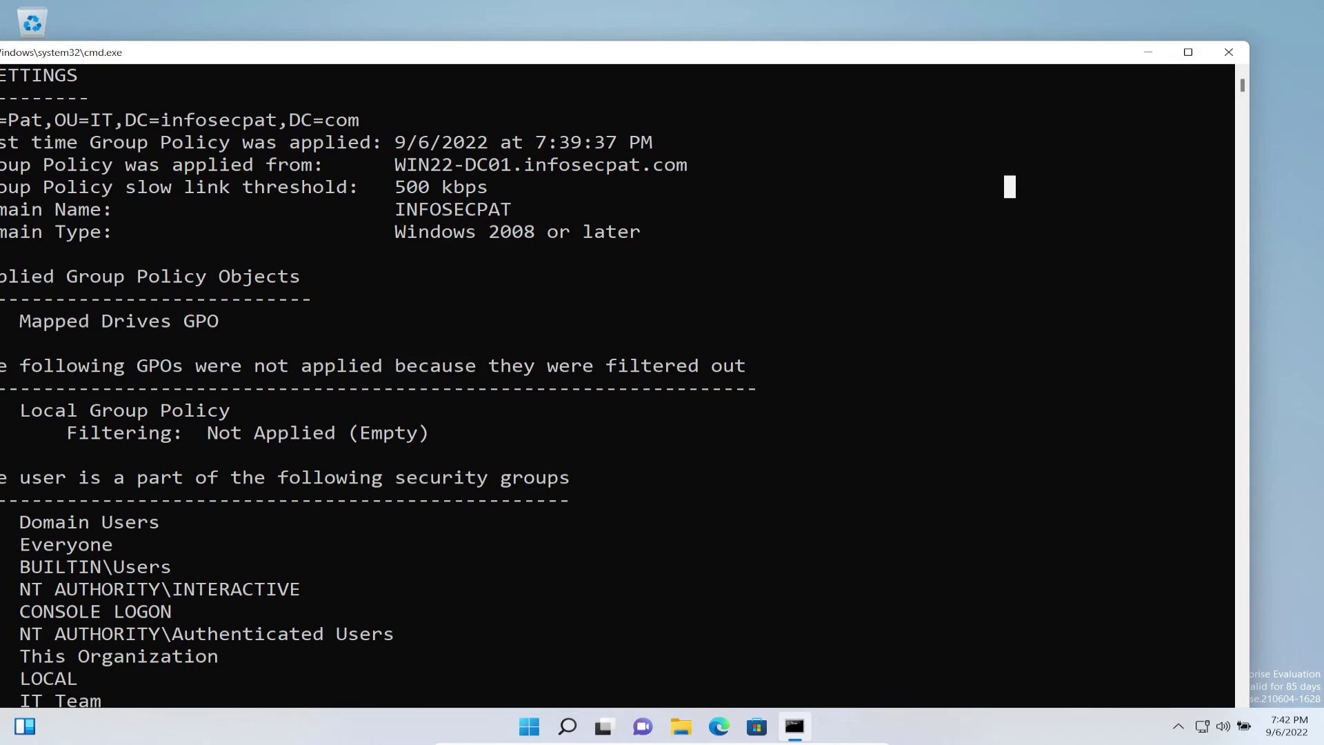
key(Escape)
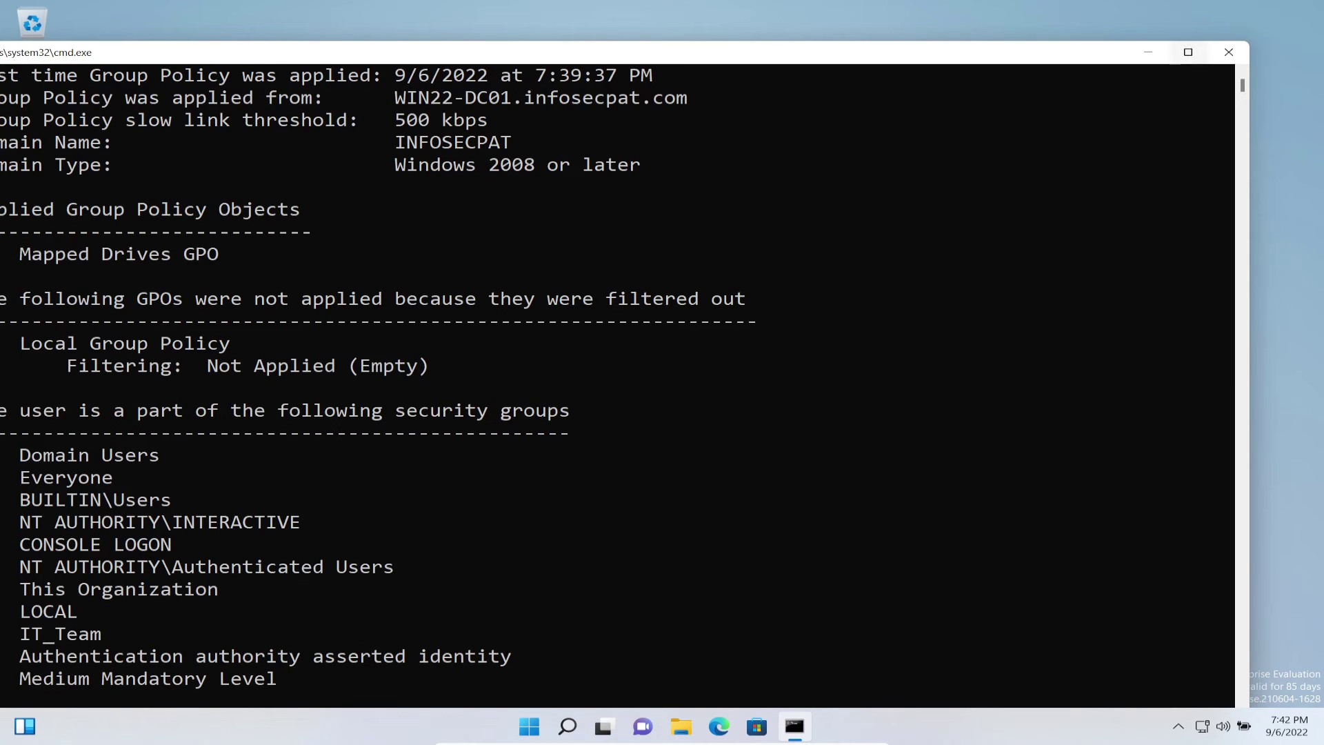
key(super+Up)
key(BackSpace)
key(BackSpace)
key(BackSpace)
key(BackSpace)
key(BackSpace)
key(BackSpace)
key(BackSpace)
key(BackSpace)
key(BackSpace)
key(BackSpace)
key(BackSpace)
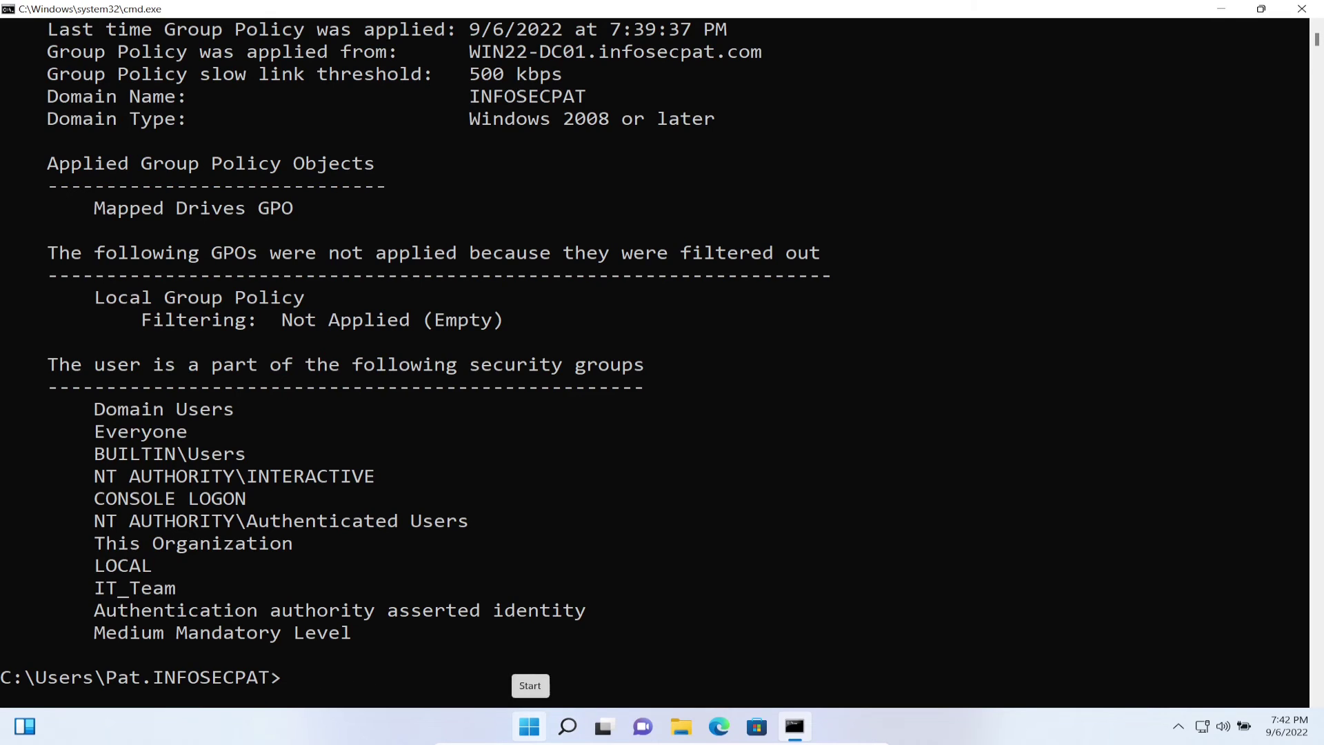
Check in File Explorer's This PC that no P: drive exists yet, then return to the console
right_click(529, 726)
key(Escape)
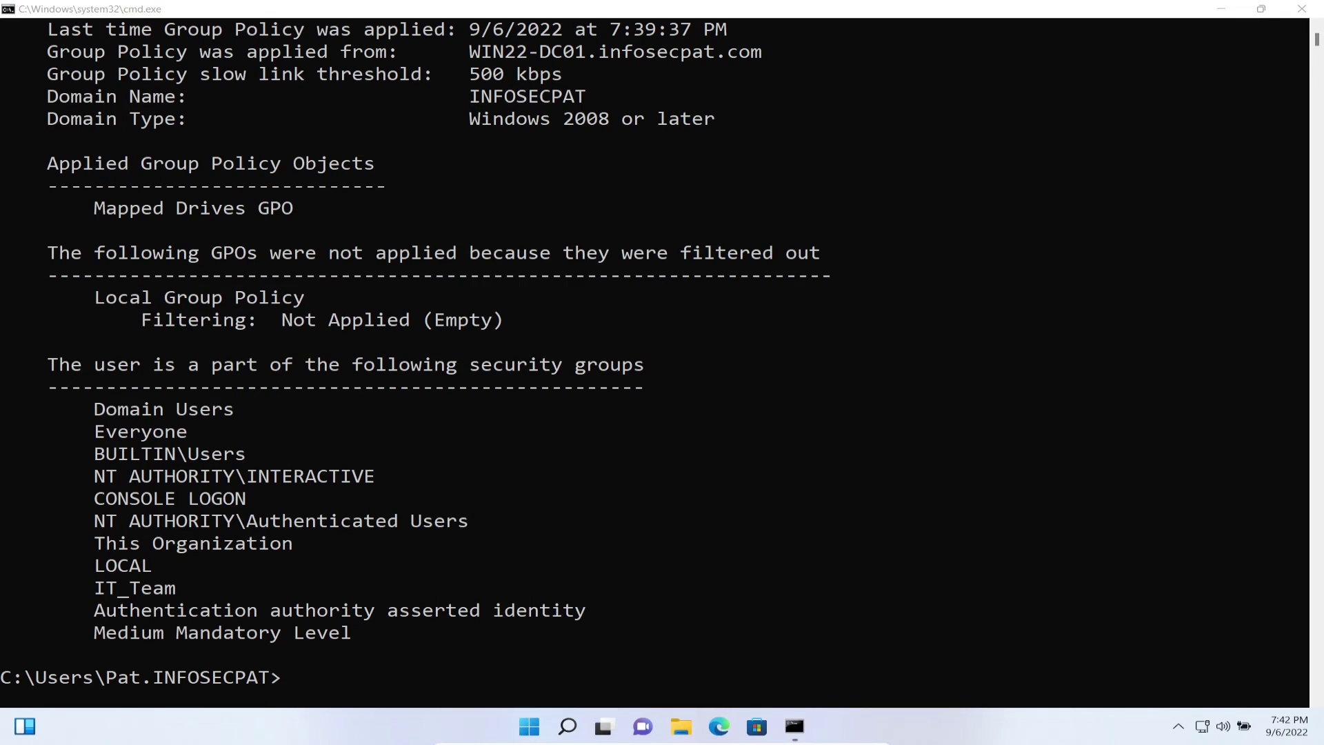
key(super+e)
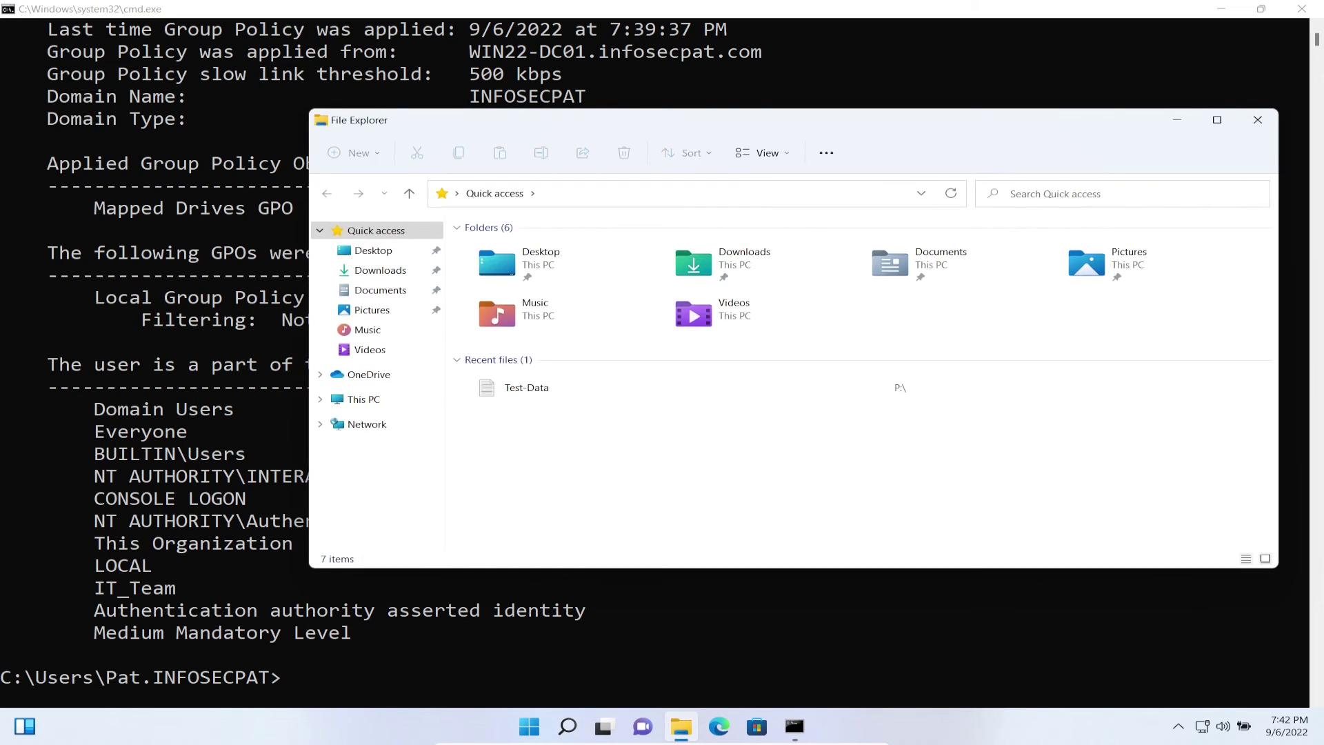
click(364, 400)
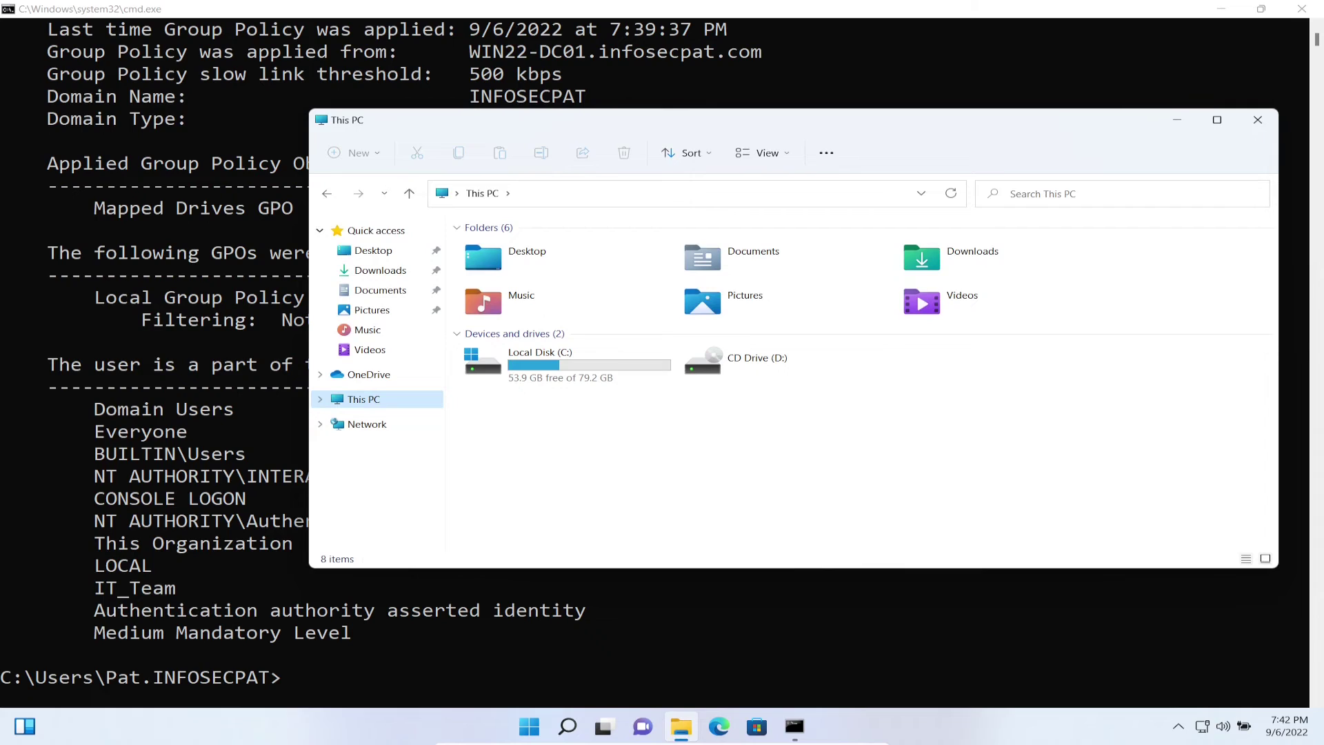
key(alt+Tab)
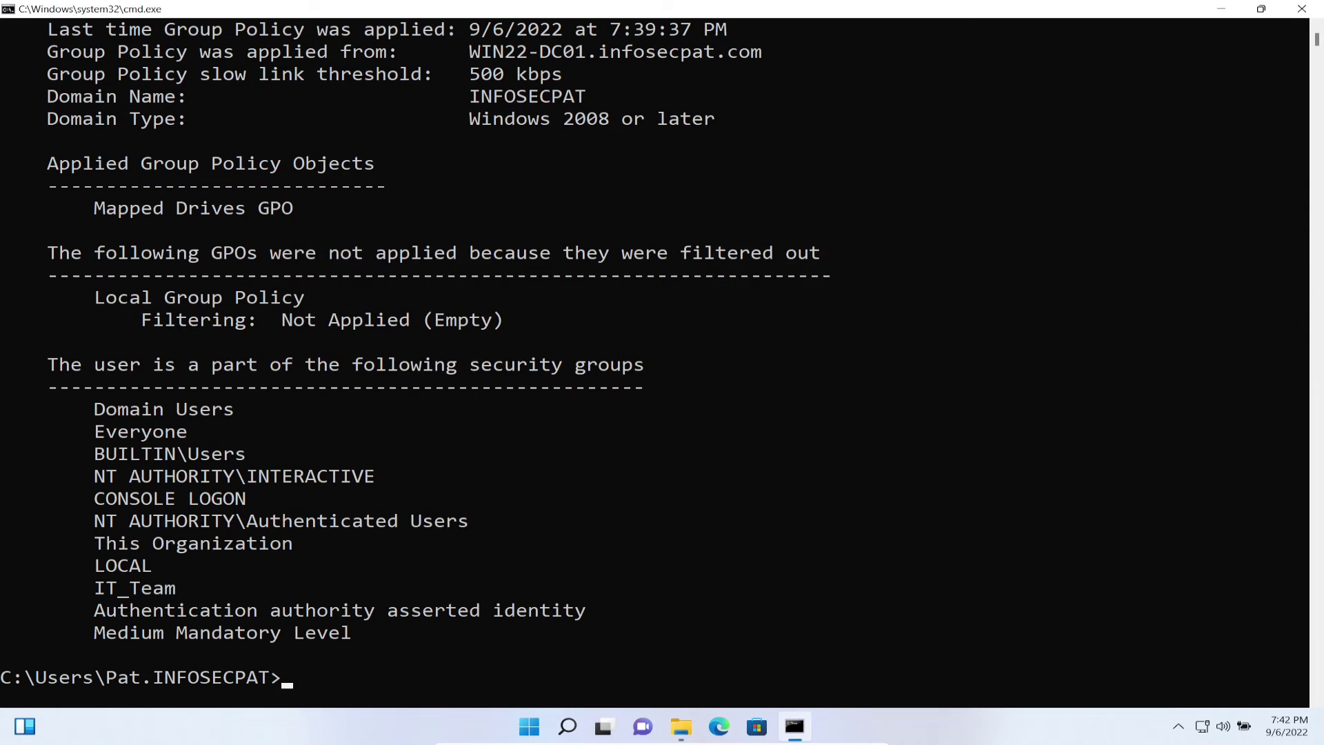
Run gpupdate /force to refresh computer and user Group Policy
text(gpupdate /force)
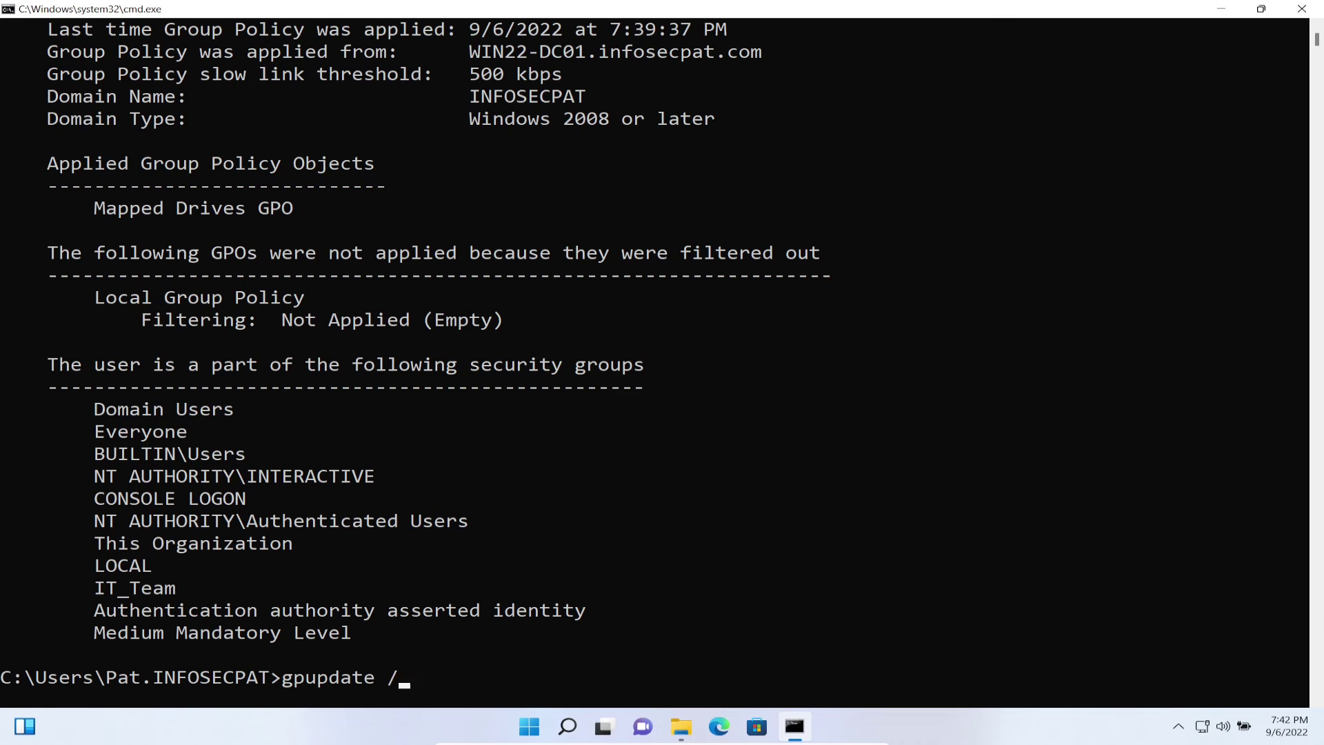
key(Return)
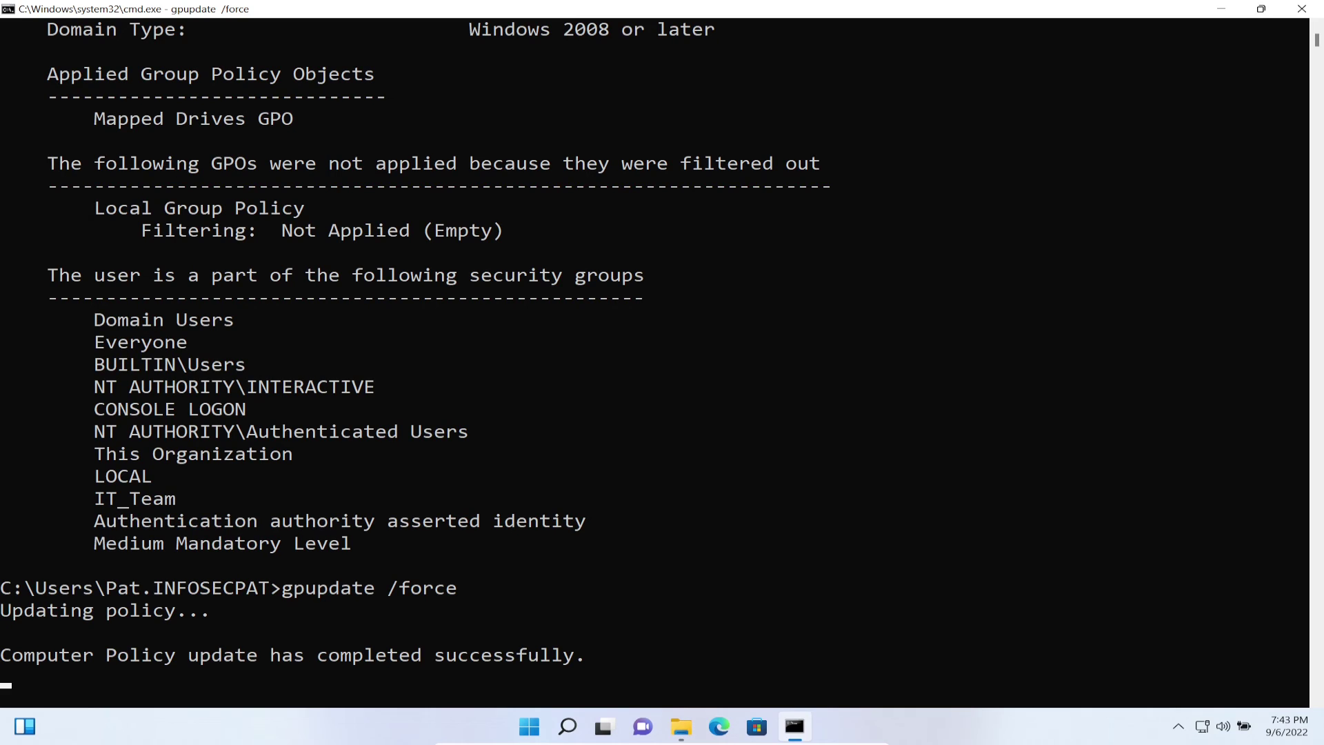
Sign the user out of Windows with the logoff command
click(615, 611)
key(Escape)
text(logoff)
key(Return)
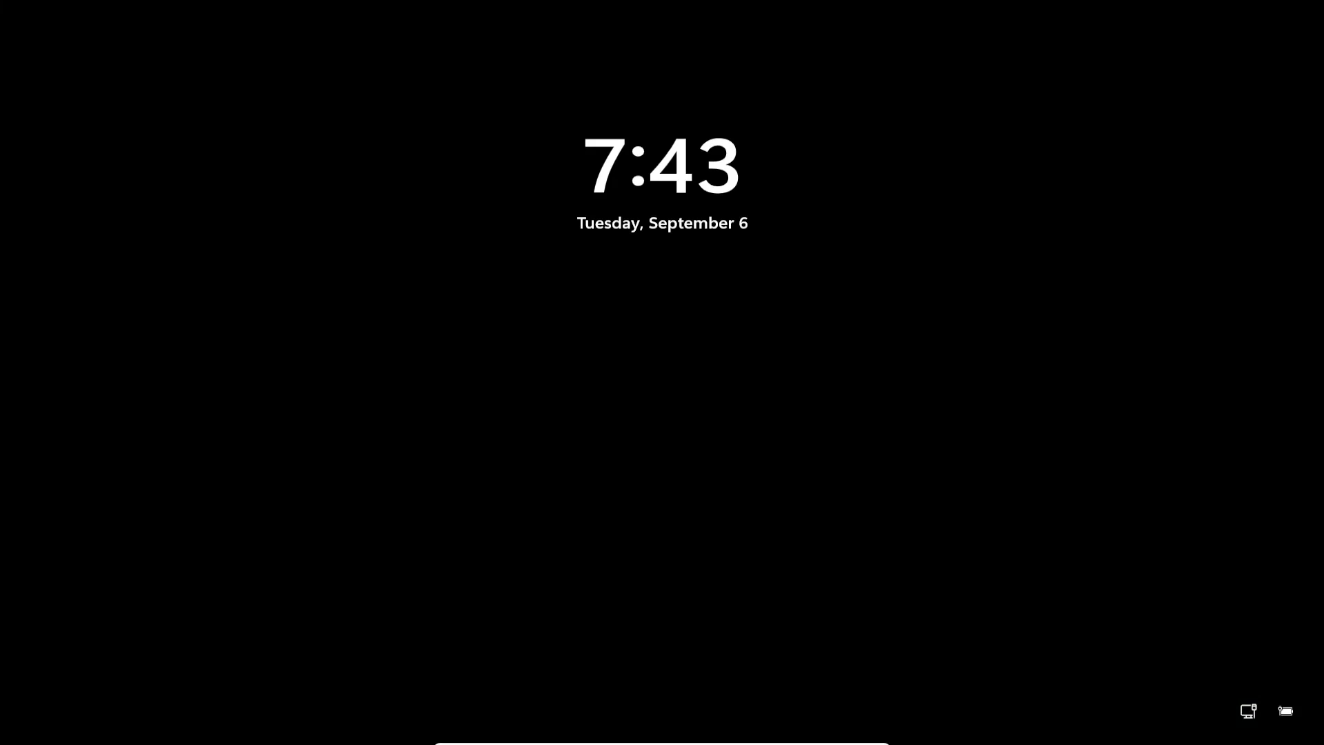
Dismiss the lock screen and sign back in with the account password
key(space)
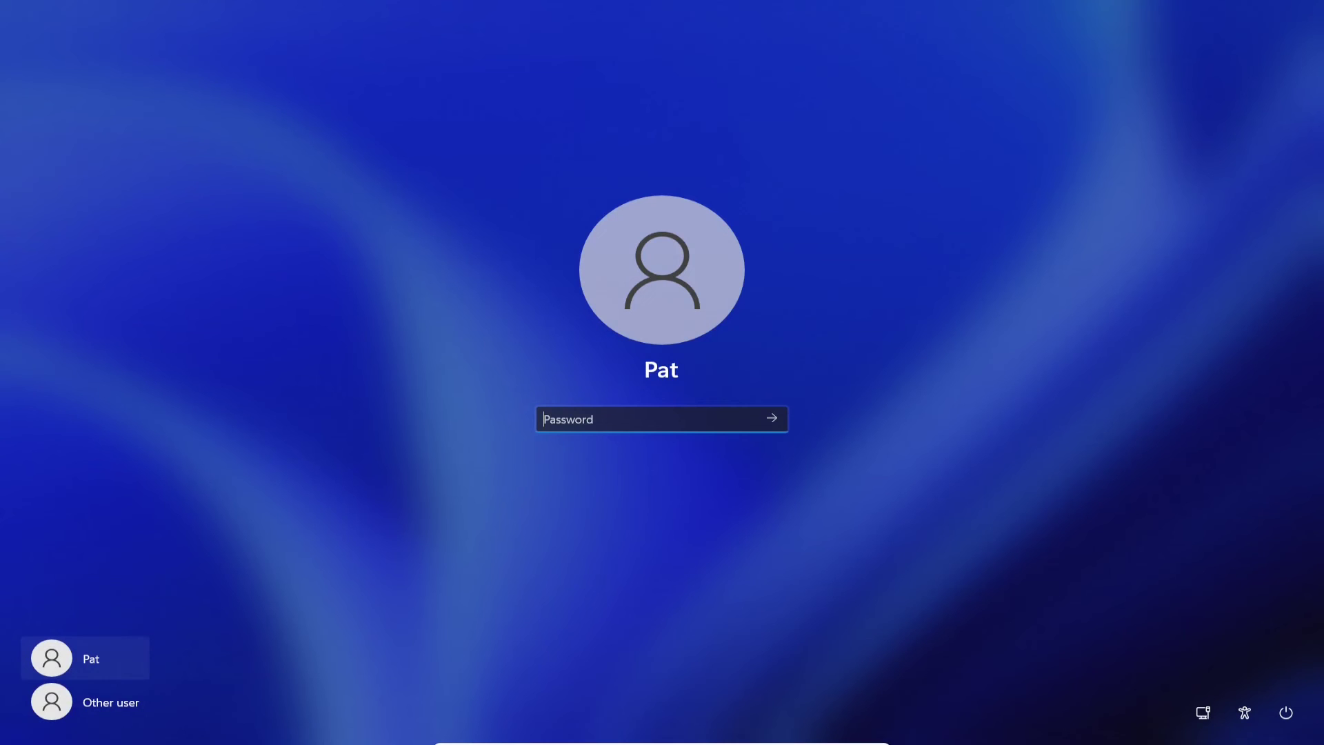
text(•••••••••••••)
key(Return)
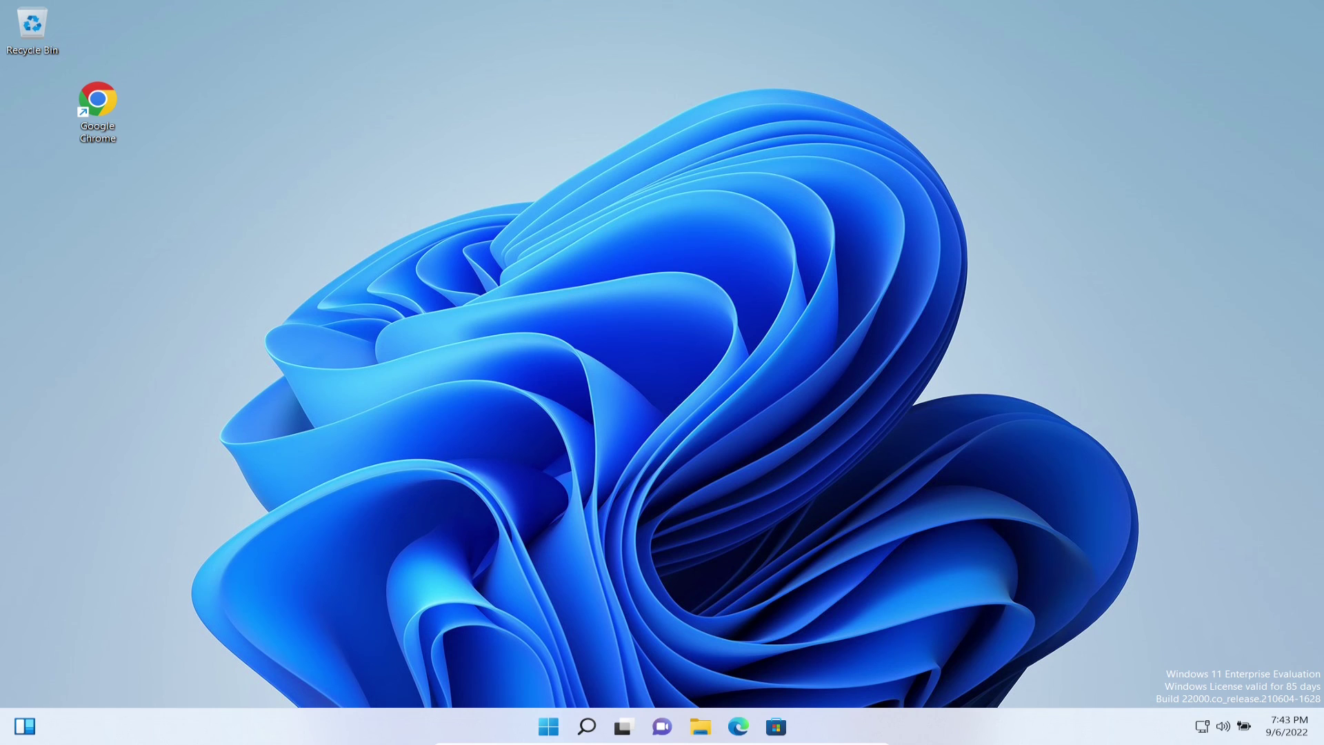
Open the SharedData (P:) drive under This PC to see the Test-Data file, then close Explorer
click(700, 726)
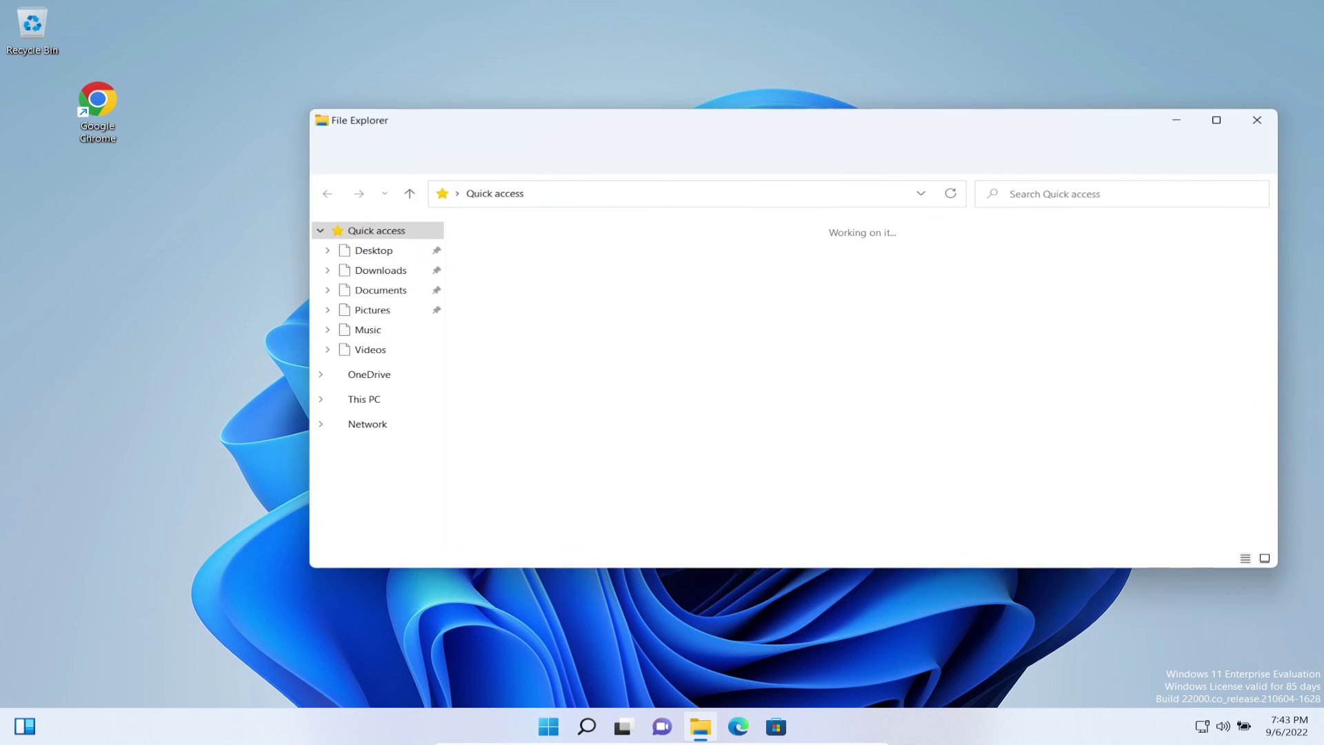
click(364, 398)
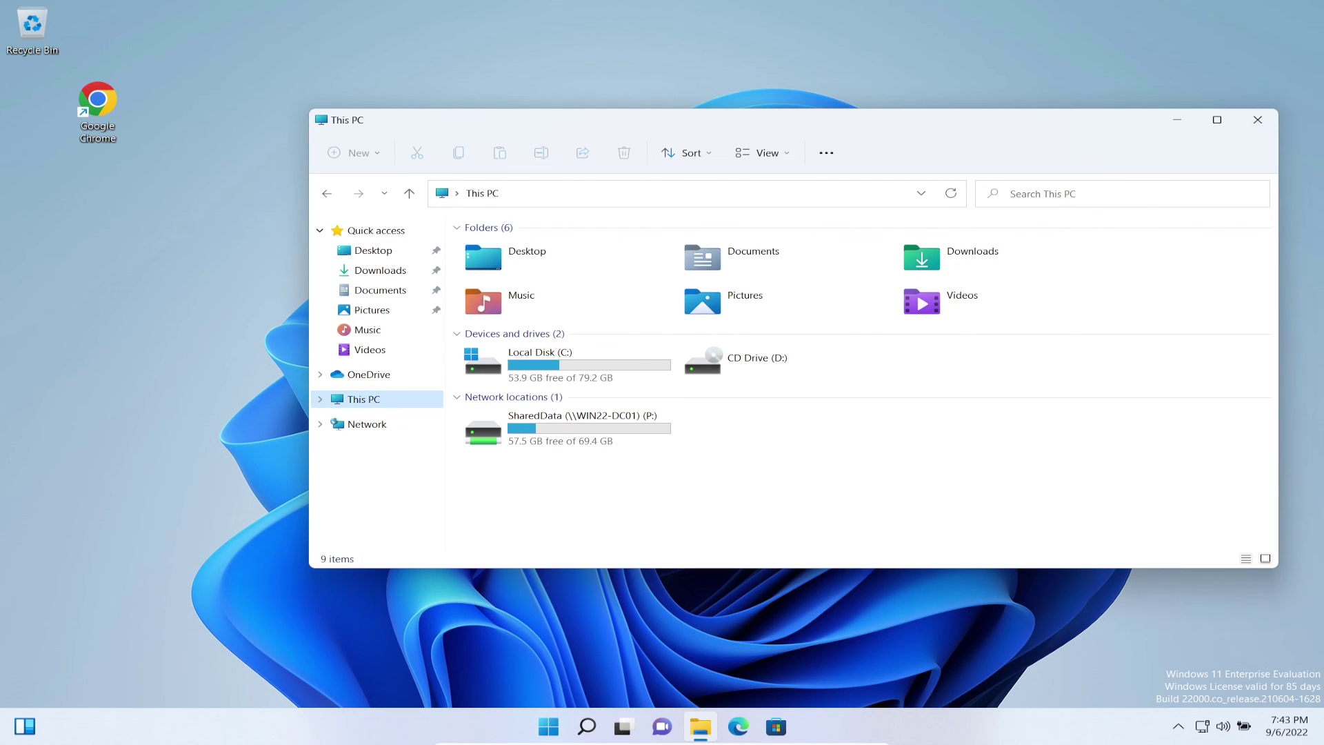
click(552, 424)
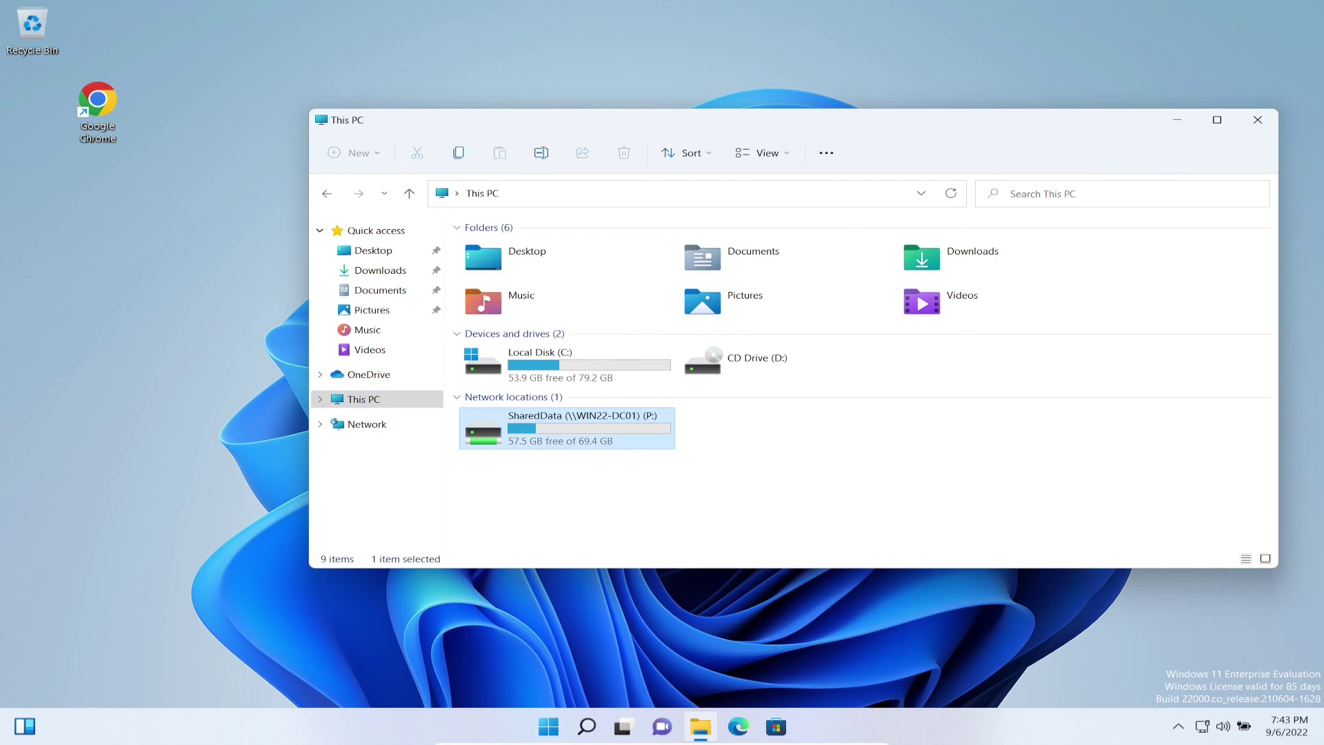
key(Return)
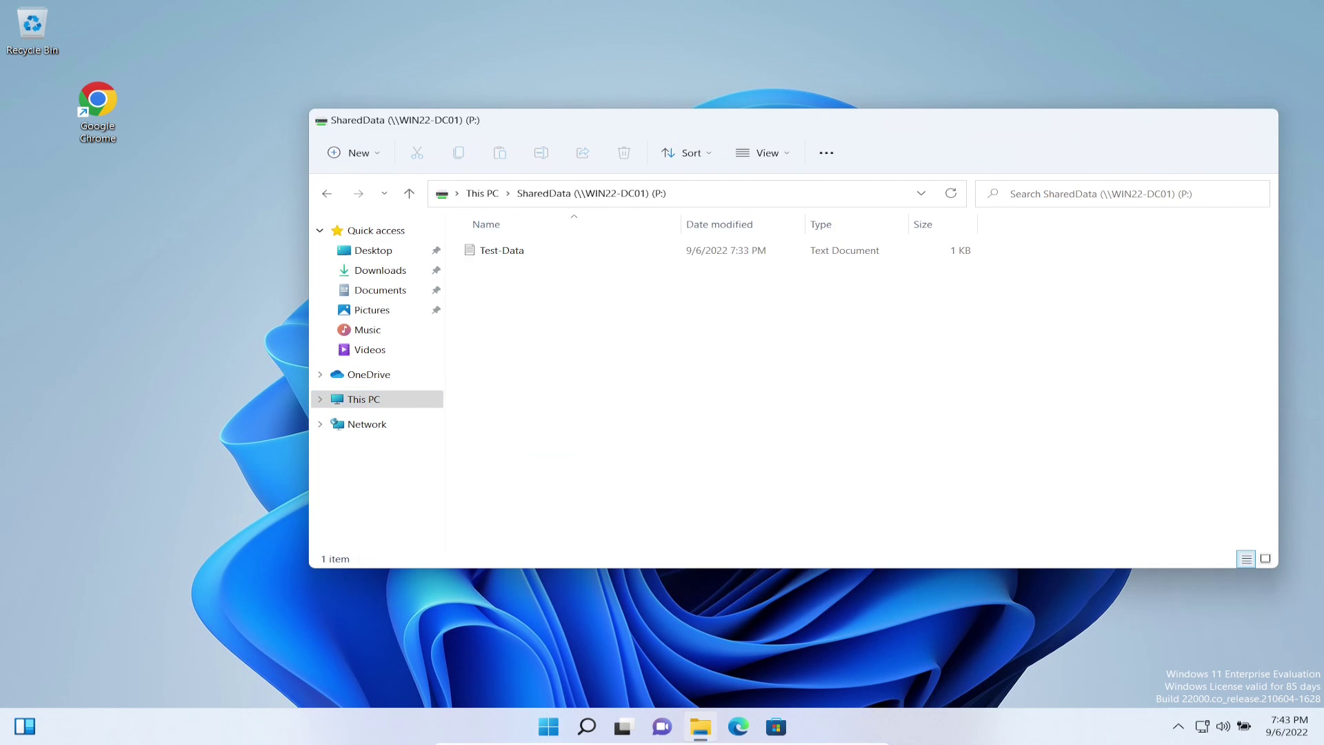
key(alt+F4)
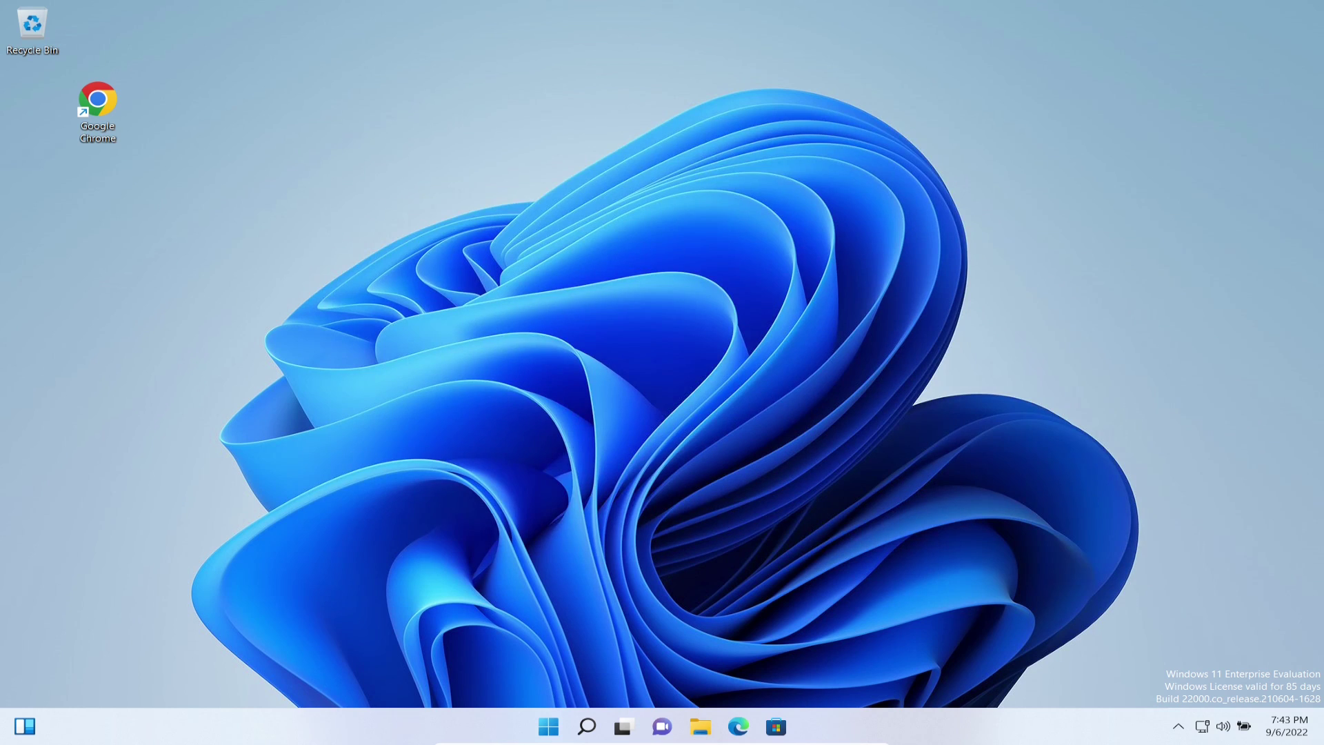